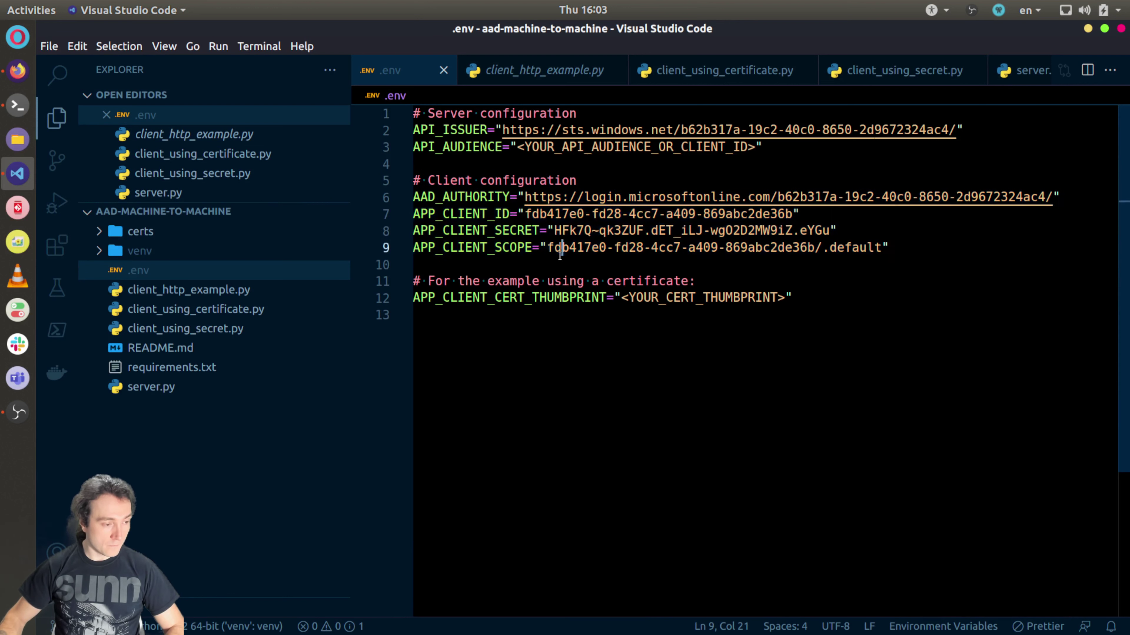
# - Replace the ID in APP_CLIENT_SCOPE with 01eb5395-30b7-475c-9ae5-a0bf081875b1, keeping the /.default suffix, and save .env
pyautogui.click(553, 252)
pyautogui.press('Delete')
pyautogui.press('Delete')
pyautogui.press('Delete')
pyautogui.press('Delete')
pyautogui.press('Delete')
pyautogui.press('Delete')
pyautogui.press('Delete')
pyautogui.press('Delete')
pyautogui.press('Delete')
pyautogui.press('Delete')
pyautogui.press('Delete')
pyautogui.press('Delete')
pyautogui.press('Delete')
pyautogui.press('Delete')
pyautogui.press('Delete')
pyautogui.press('Delete')
pyautogui.press('Delete')
pyautogui.press('Delete')
pyautogui.press('Delete')
pyautogui.press('Delete')
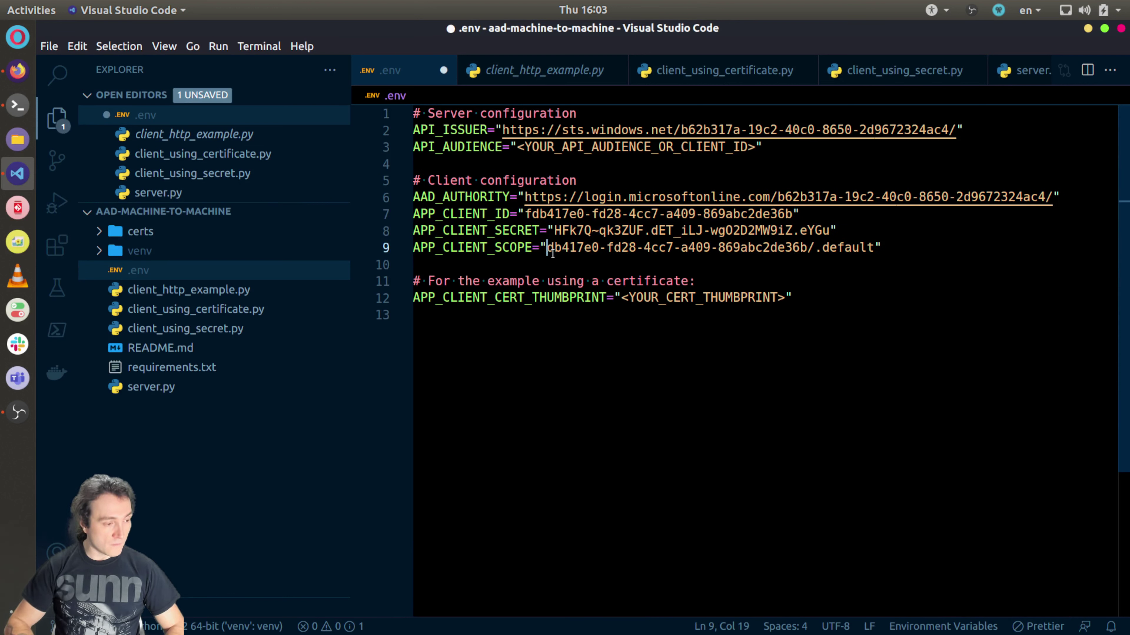
pyautogui.press('Delete')
pyautogui.press('Delete')
pyautogui.press('Delete')
pyautogui.press('Delete')
pyautogui.press('Delete')
pyautogui.press('Delete')
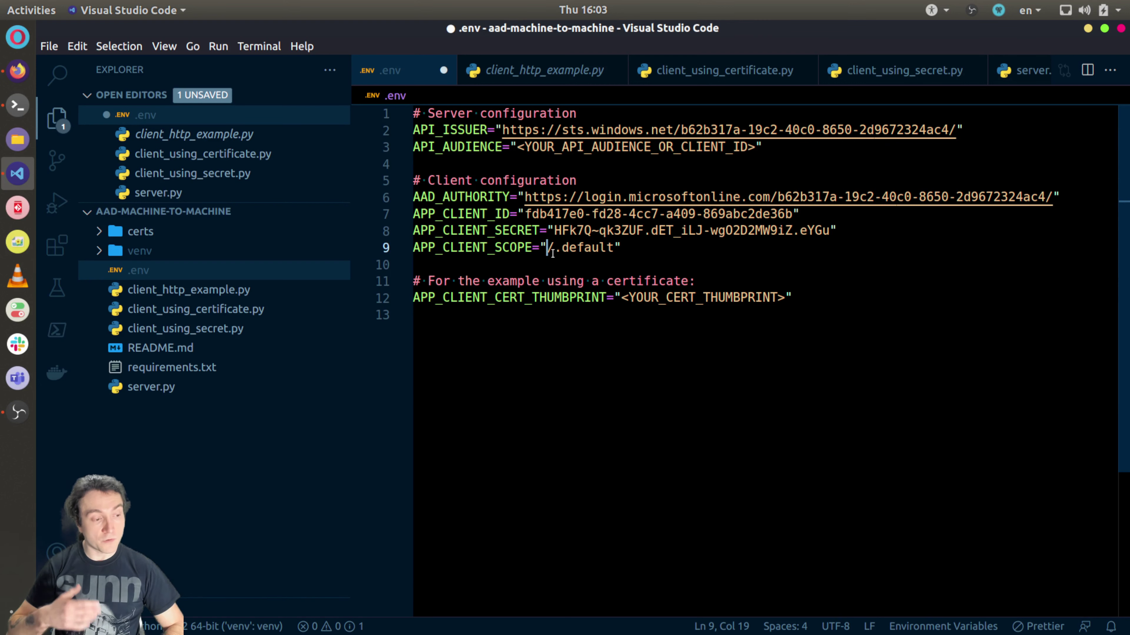
pyautogui.write('01eb5395-30b7-475c-9ae5-a0bf081875b1')
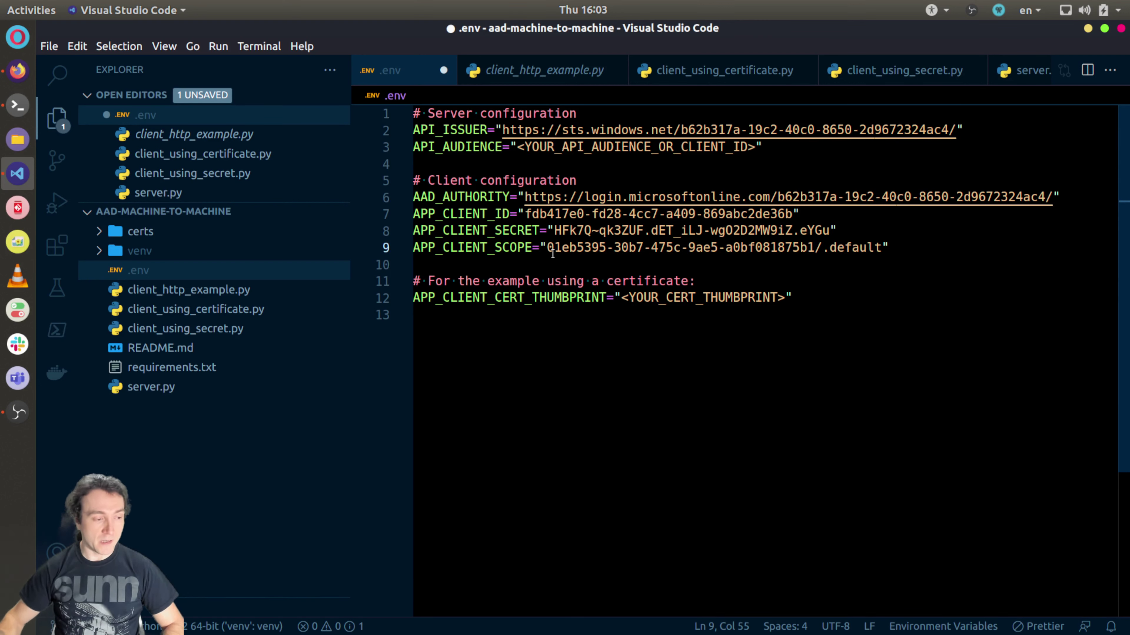
pyautogui.hotkey('ctrl', 's')
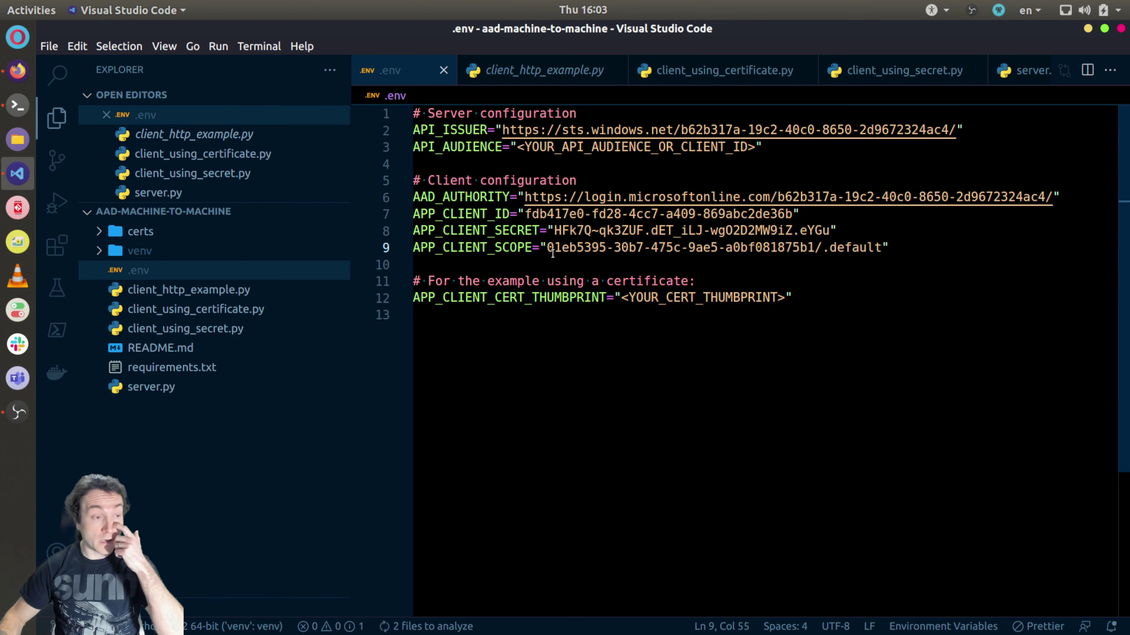
pyautogui.click(570, 250)
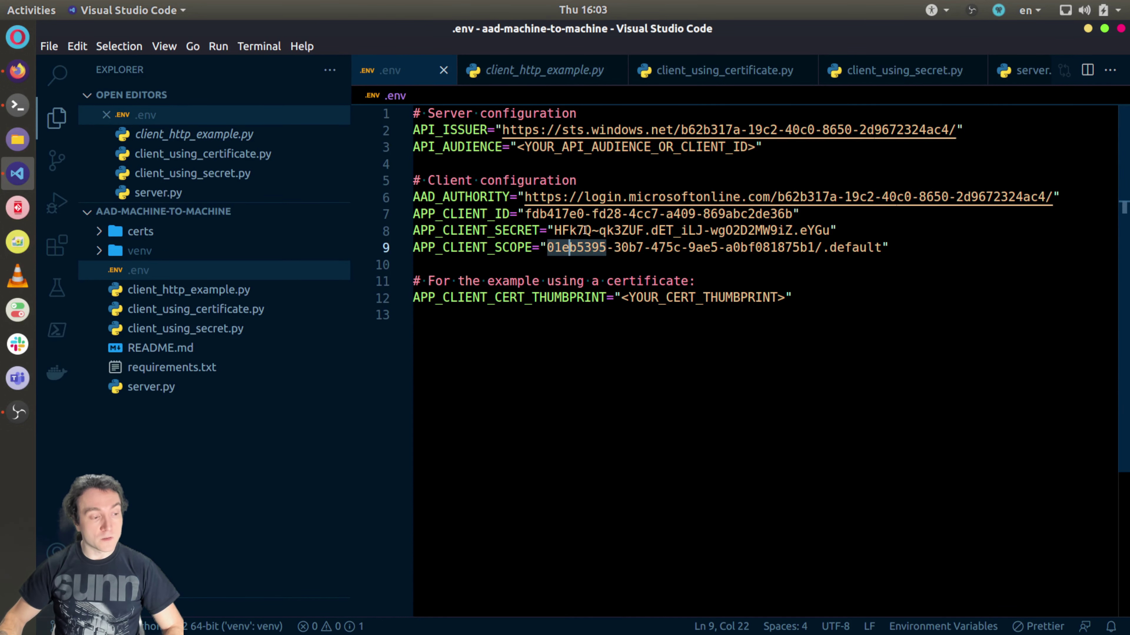
# - Switch to the terminal, rerun python client_http_example.py, and copy the newly printed access token
pyautogui.click(17, 105)
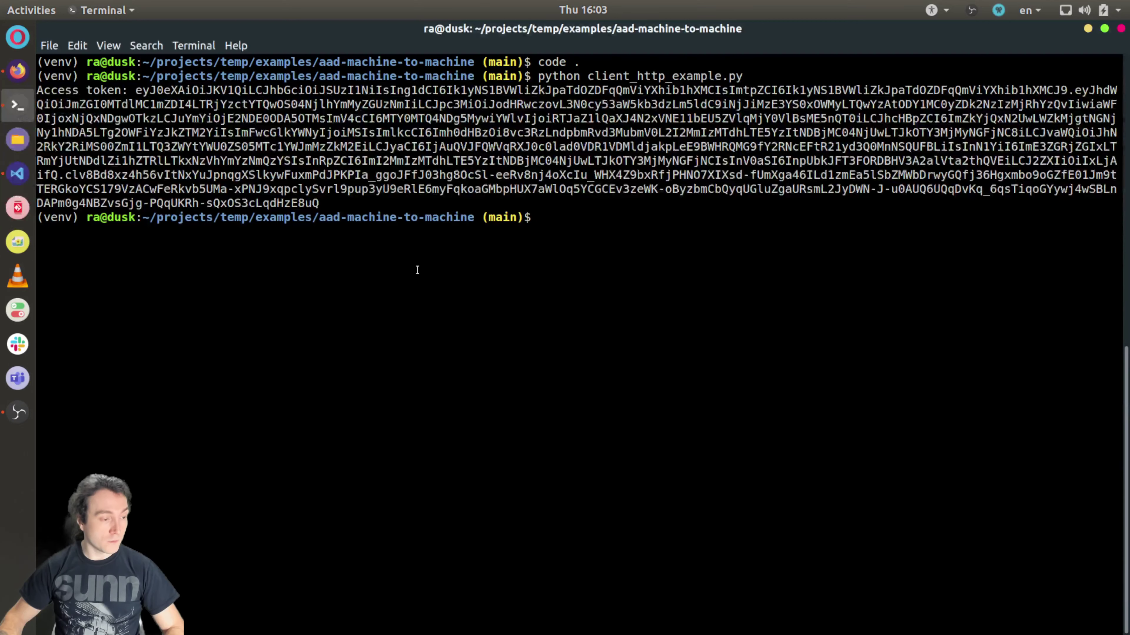
pyautogui.press('Up')
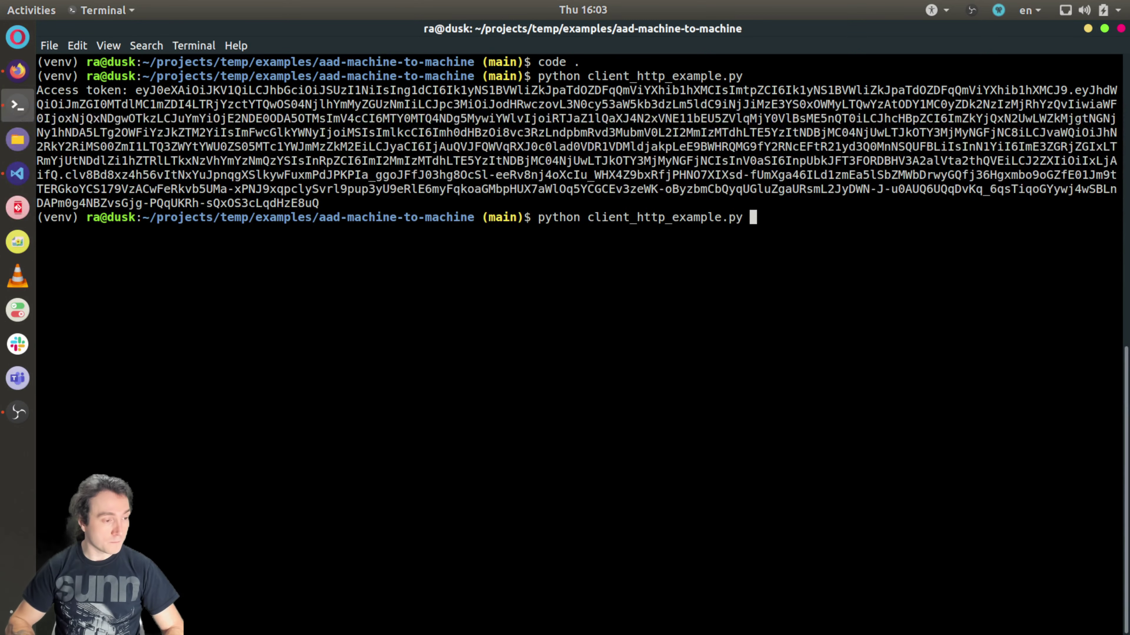
pyautogui.press('Return')
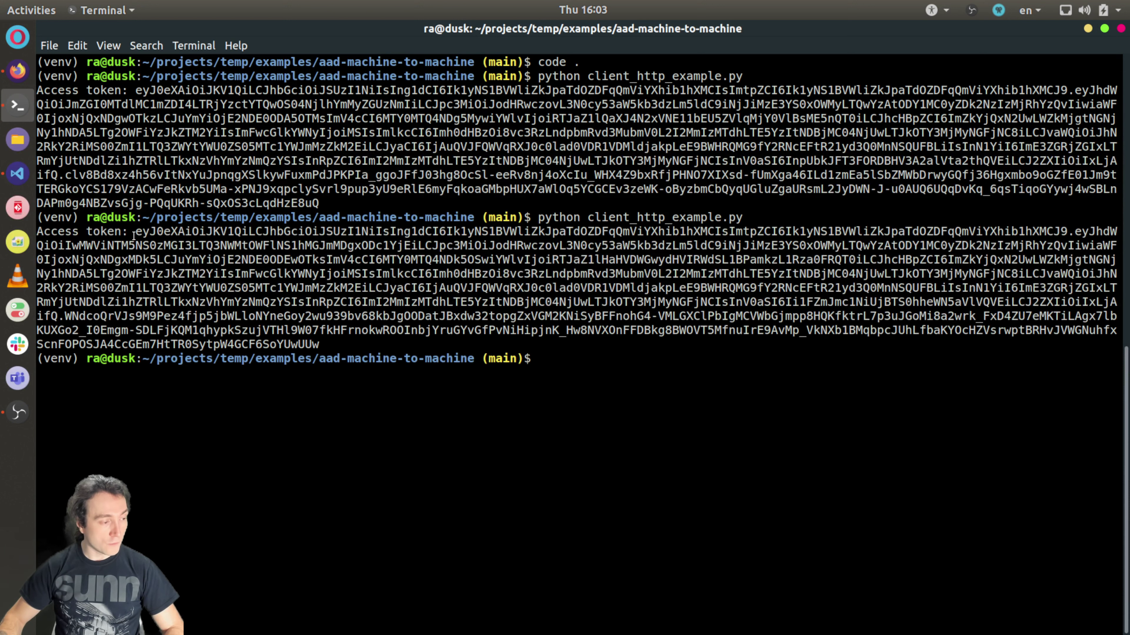
pyautogui.moveTo(134, 235); pyautogui.dragTo(319, 345)
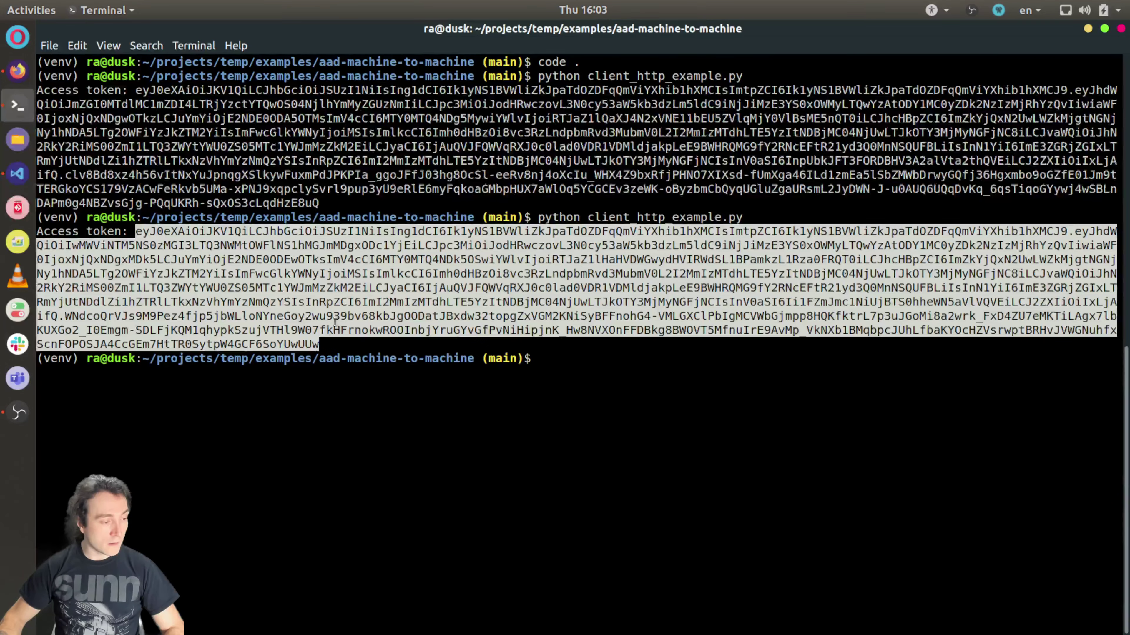
pyautogui.rightClick(334, 321)
pyautogui.click(355, 346)
# - Switch to Firefox and replace the token in the jwt.ms decoder with the copied access token
pyautogui.click(18, 70)
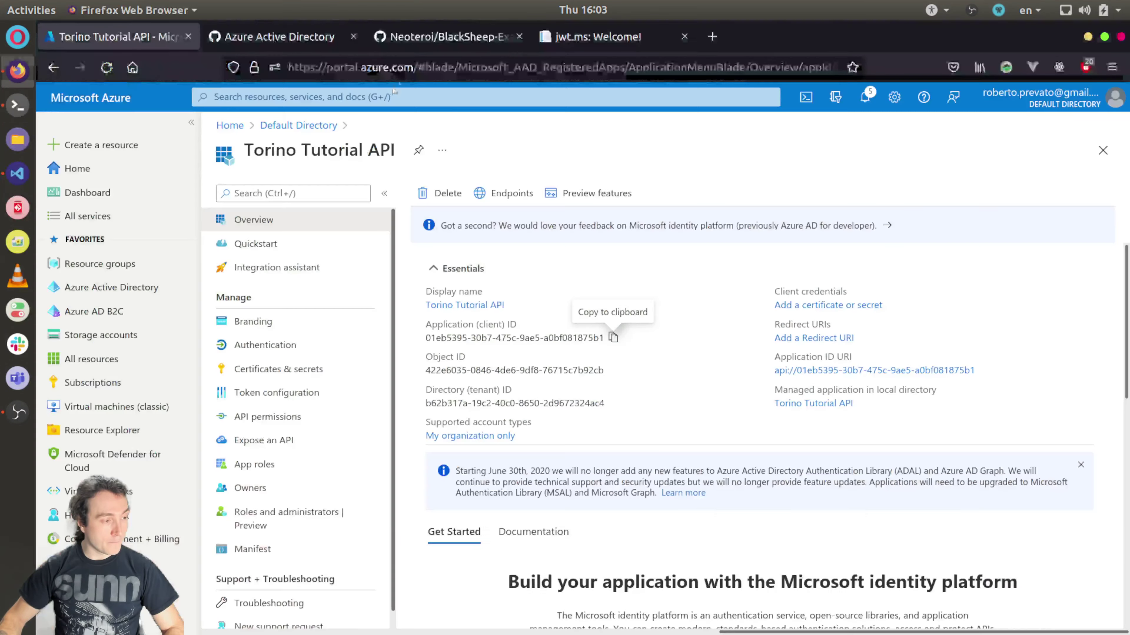
pyautogui.click(607, 34)
pyautogui.scroll(5, 356, 187)
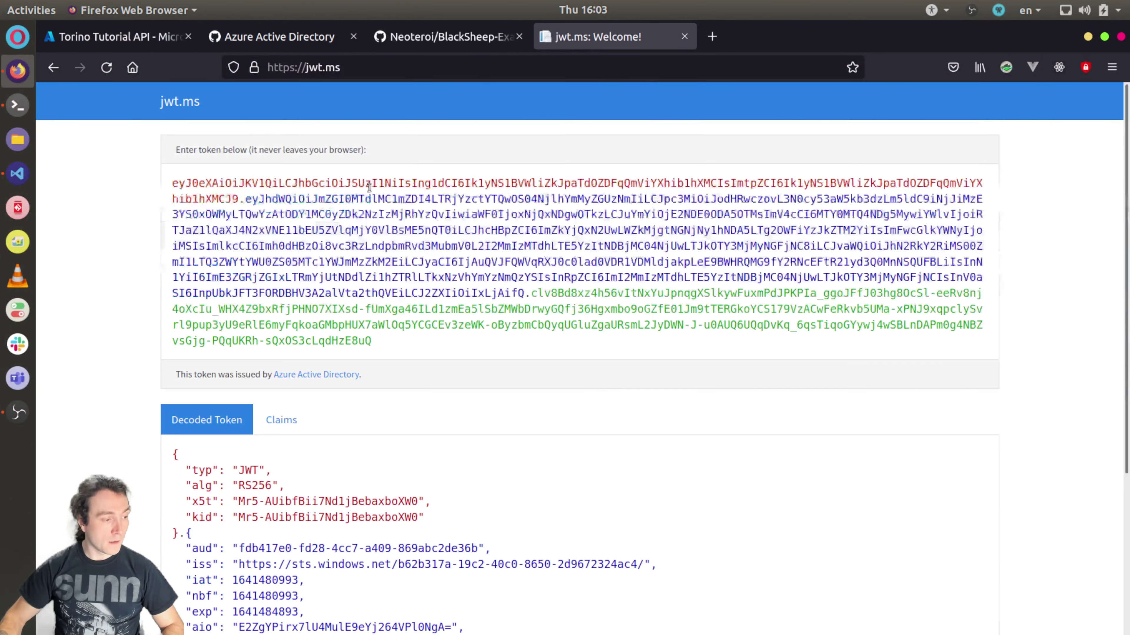
pyautogui.click(370, 187)
pyautogui.hotkey('ctrl', 'a')
pyautogui.hotkey('ctrl', 'v')
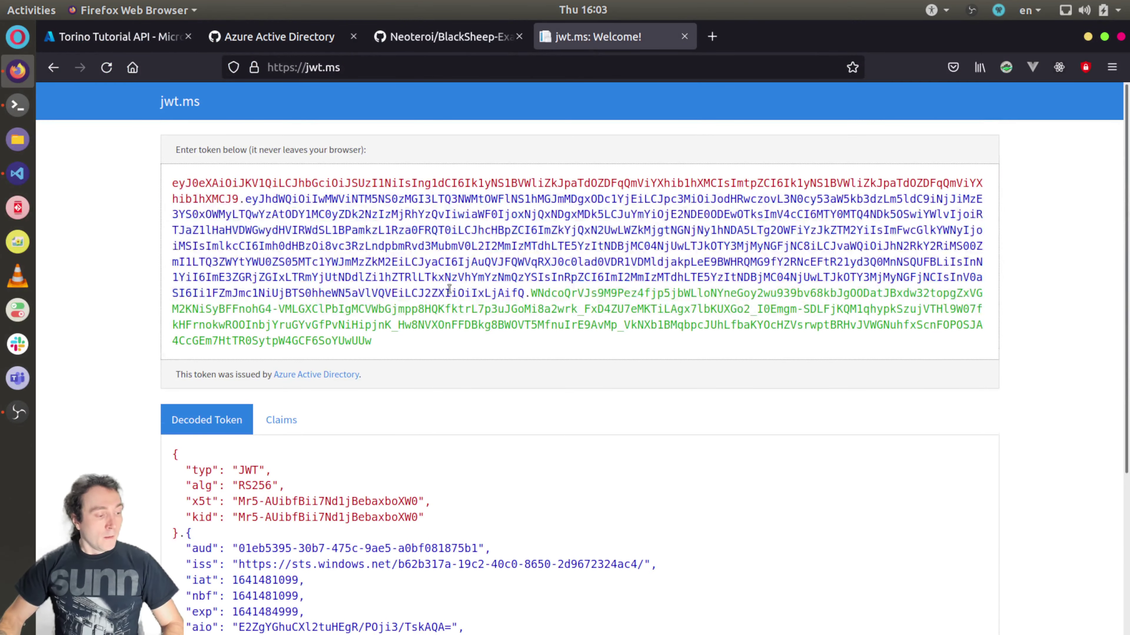
# - Examine the aud and appid claims in the decoded token on jwt.ms
pyautogui.scroll(-4, 450, 290)
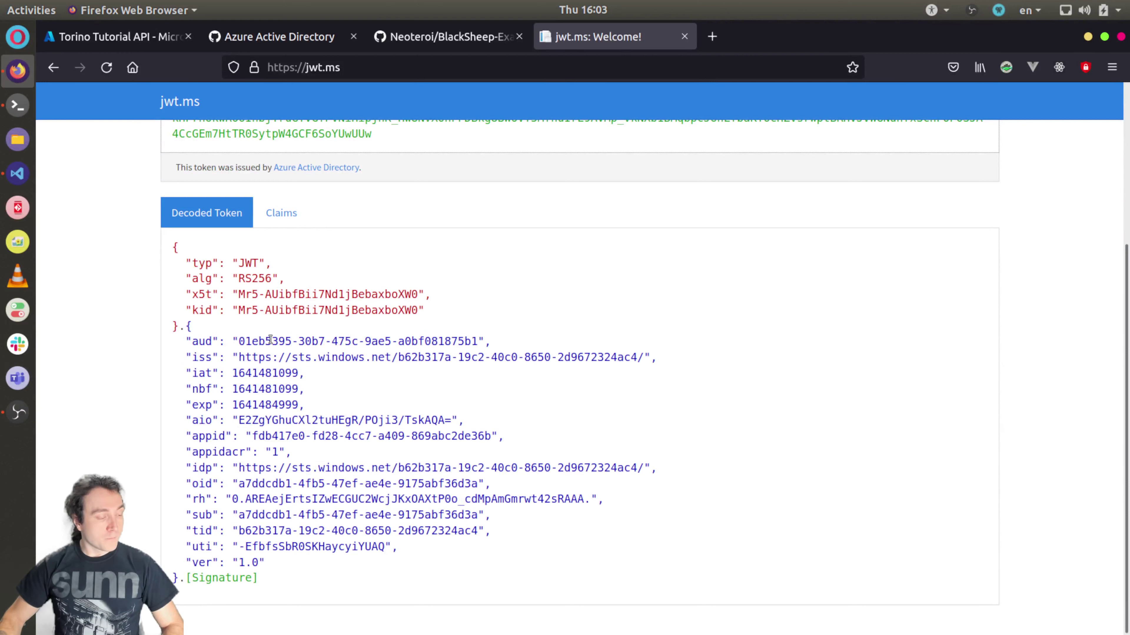
pyautogui.doubleClick(200, 342)
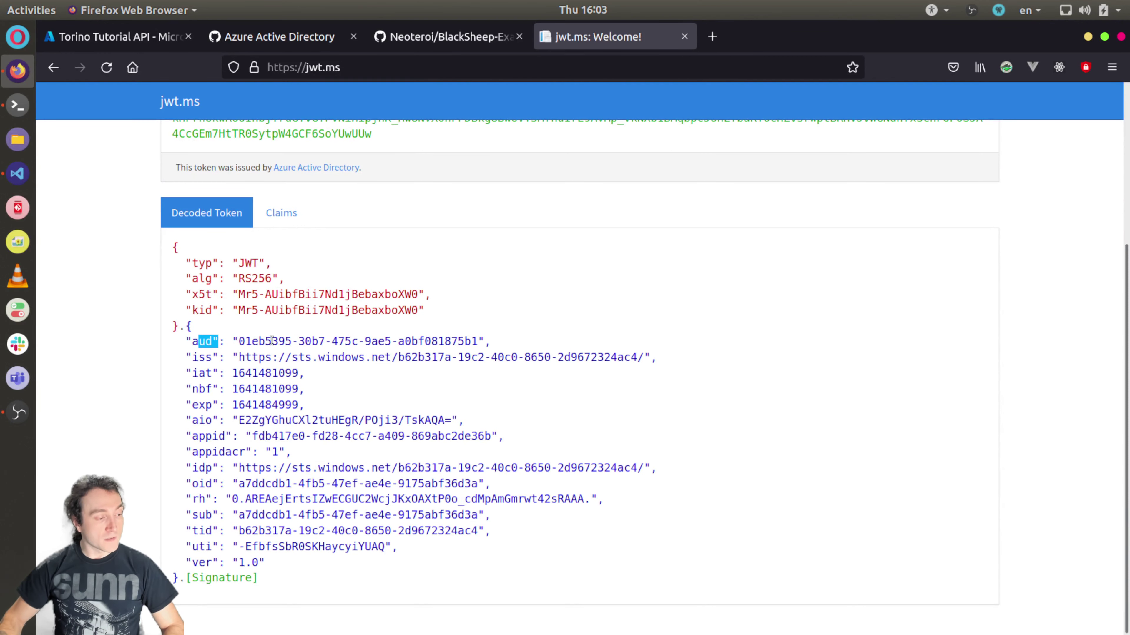
pyautogui.click(264, 344)
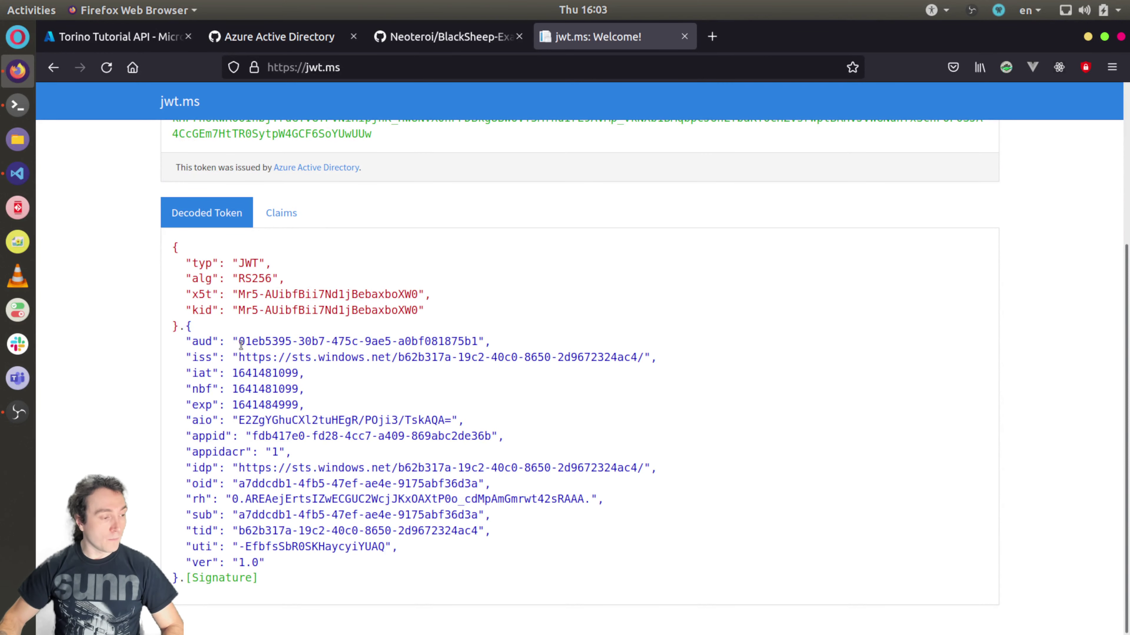
pyautogui.moveTo(233, 342); pyautogui.dragTo(481, 338)
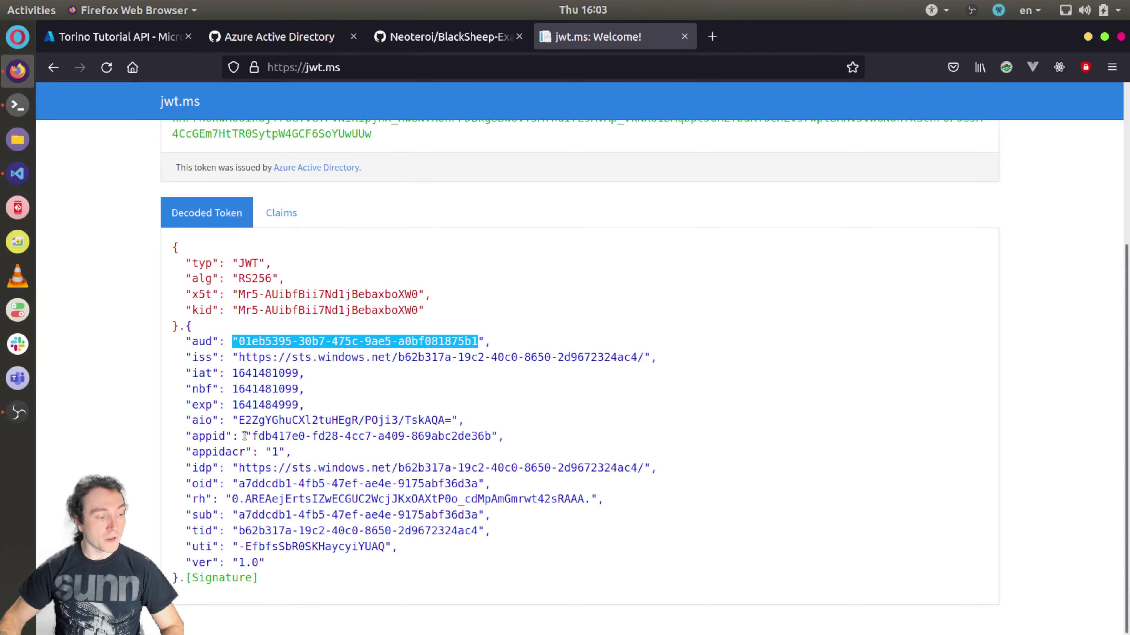
pyautogui.moveTo(245, 436); pyautogui.dragTo(491, 437)
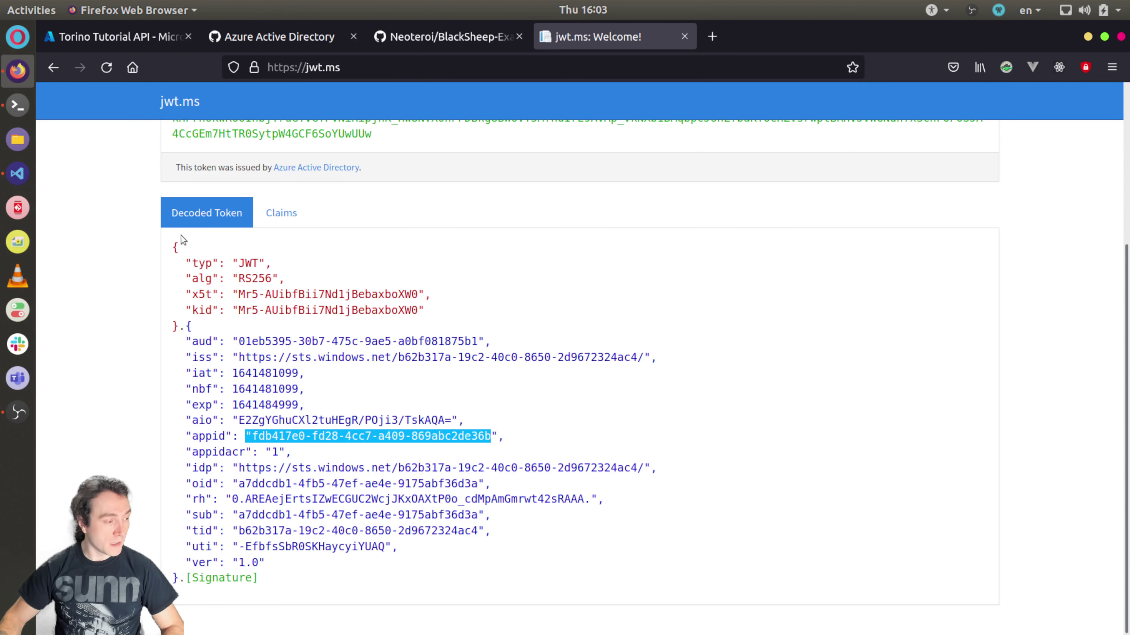
# - Switch to Visual Studio Code and clear the API_AUDIENCE placeholder in .env, undoing a trial paste of the access token there
pyautogui.click(17, 174)
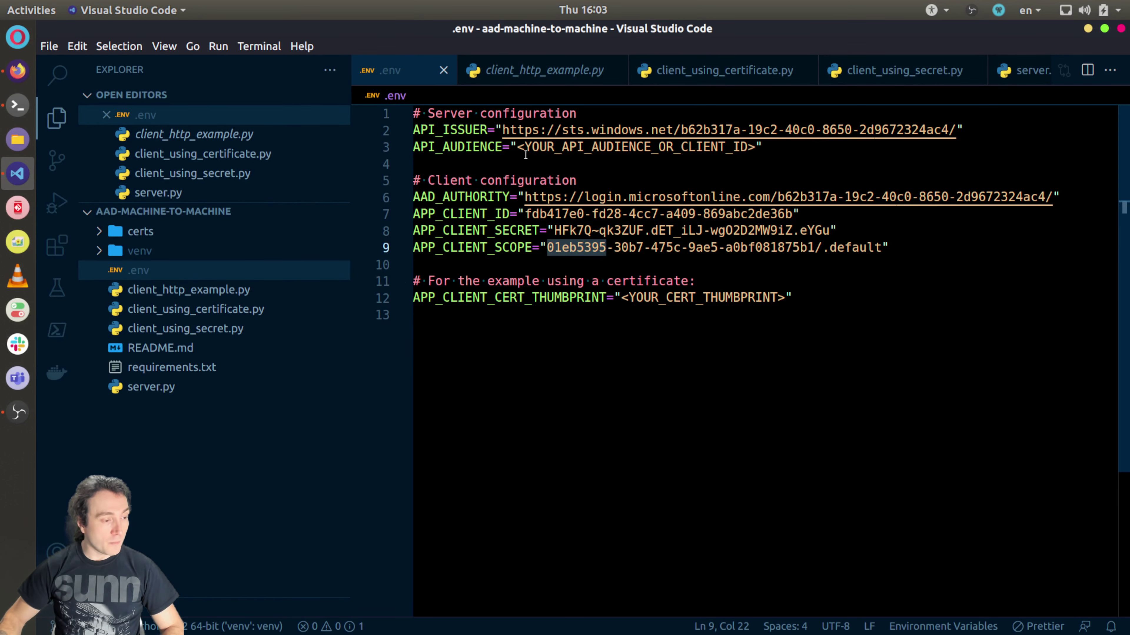
pyautogui.click(512, 141)
pyautogui.hotkey('shift', 'End')
pyautogui.click(512, 141)
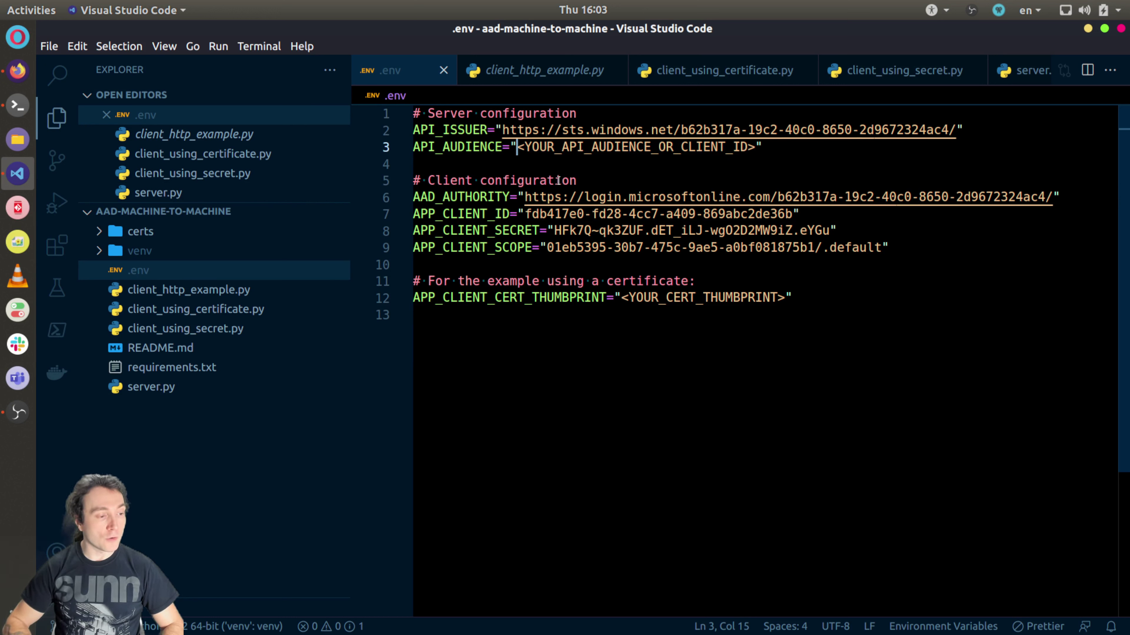
pyautogui.hotkey('shift', 'End')
pyautogui.hotkey('shift', 'Left')
pyautogui.press('BackSpace')
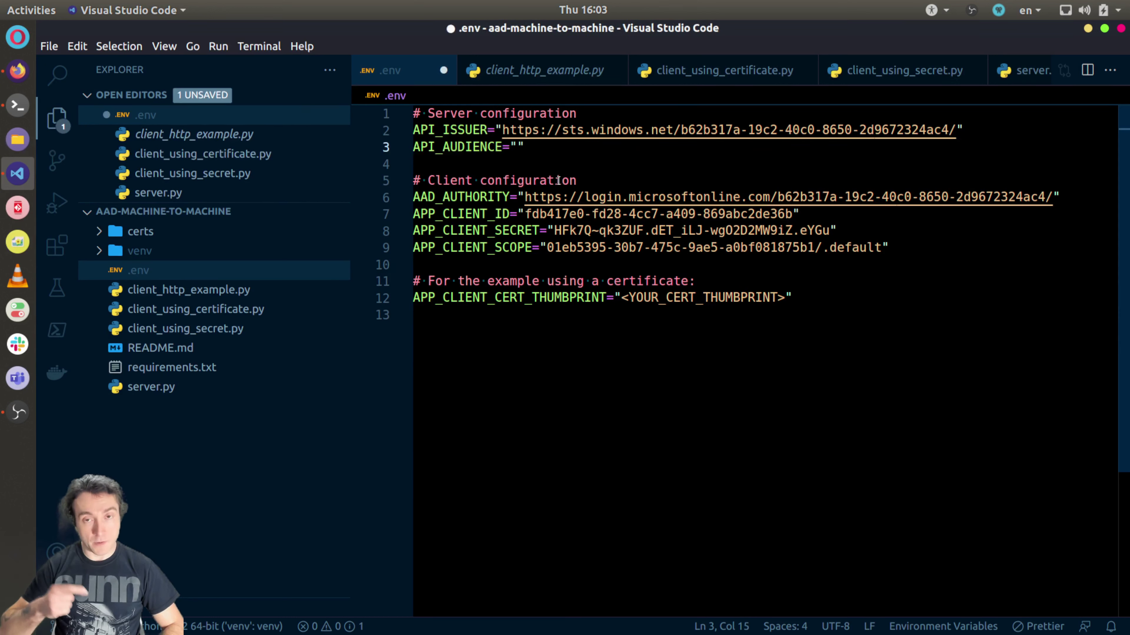
pyautogui.hotkey('ctrl', 'v')
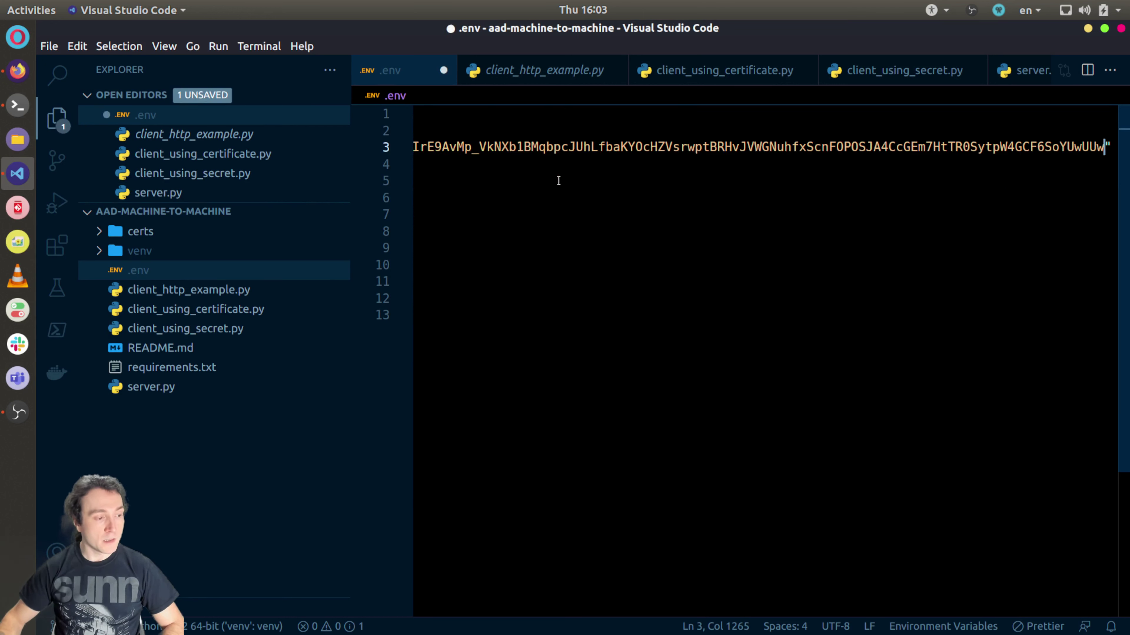
pyautogui.hotkey('ctrl', 'z')
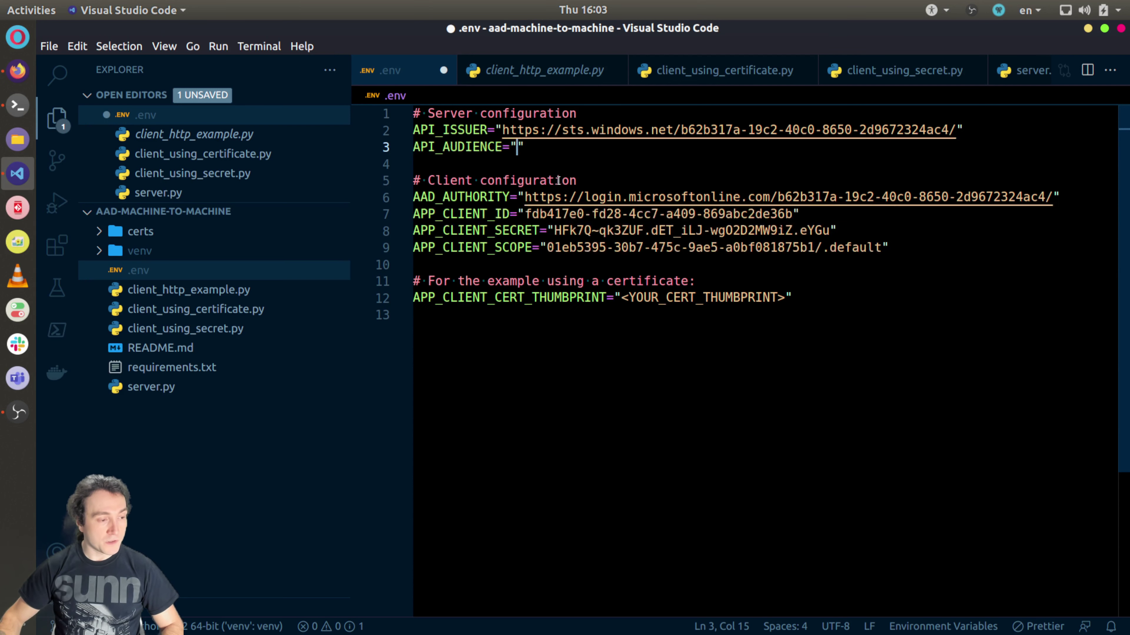
# - Copy the ID 01eb5395-30b7-475c-9ae5-a0bf081875b1 from APP_CLIENT_SCOPE into API_AUDIENCE and save .env
pyautogui.click(546, 249)
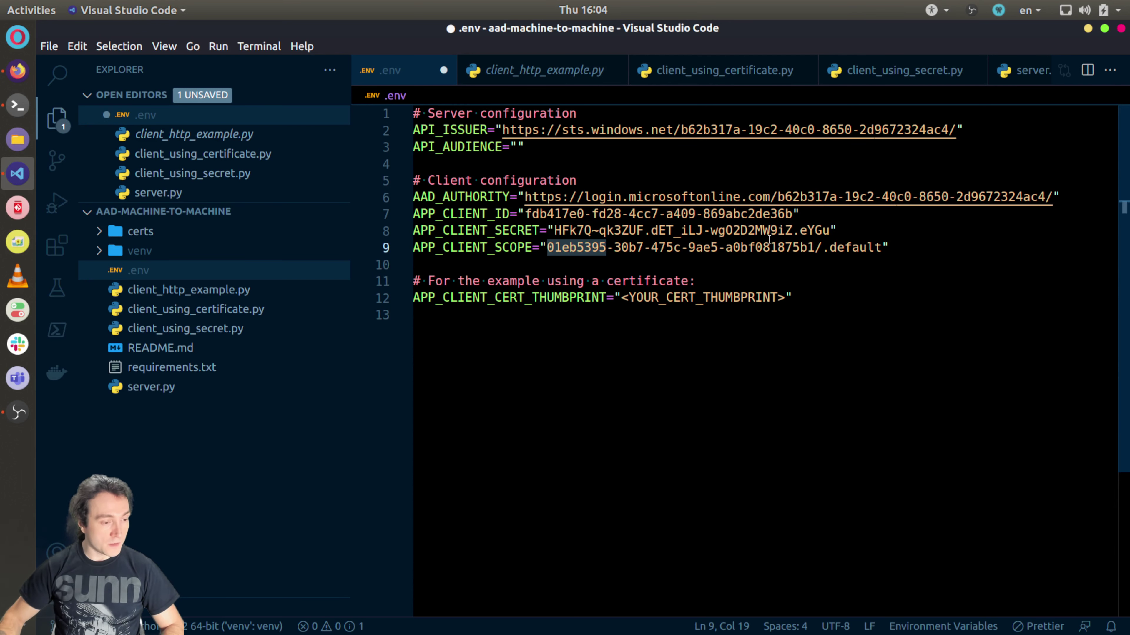
pyautogui.keyDown('shift'); pyautogui.click(819, 249); pyautogui.keyUp('shift')
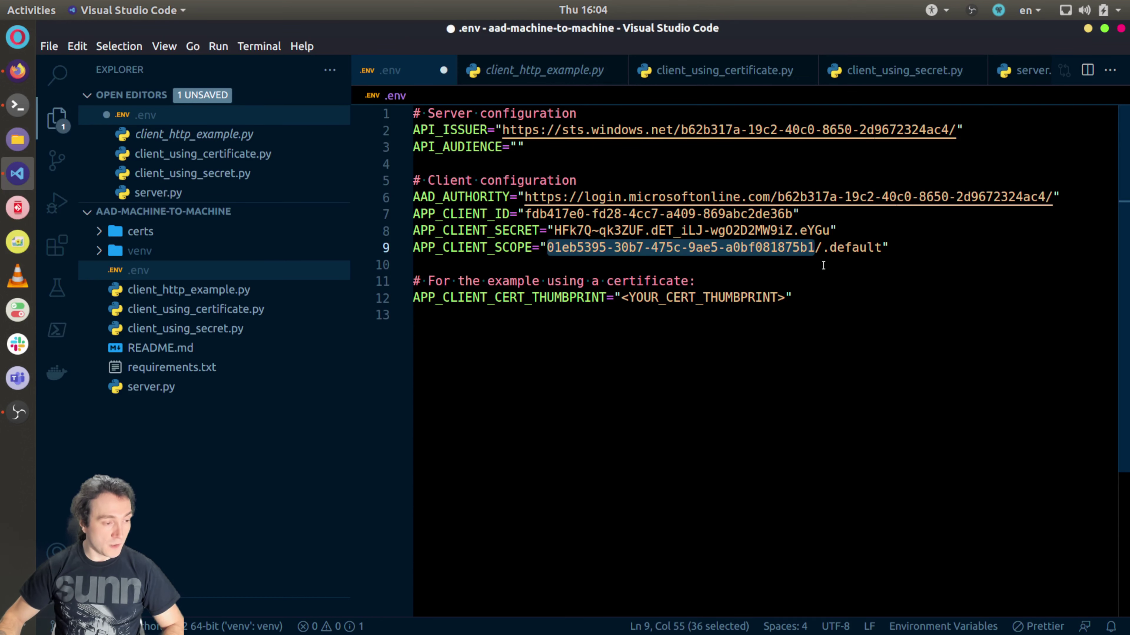
pyautogui.hotkey('ctrl', 'c')
pyautogui.click(520, 152)
pyautogui.hotkey('ctrl', 'v')
pyautogui.hotkey('ctrl', 's')
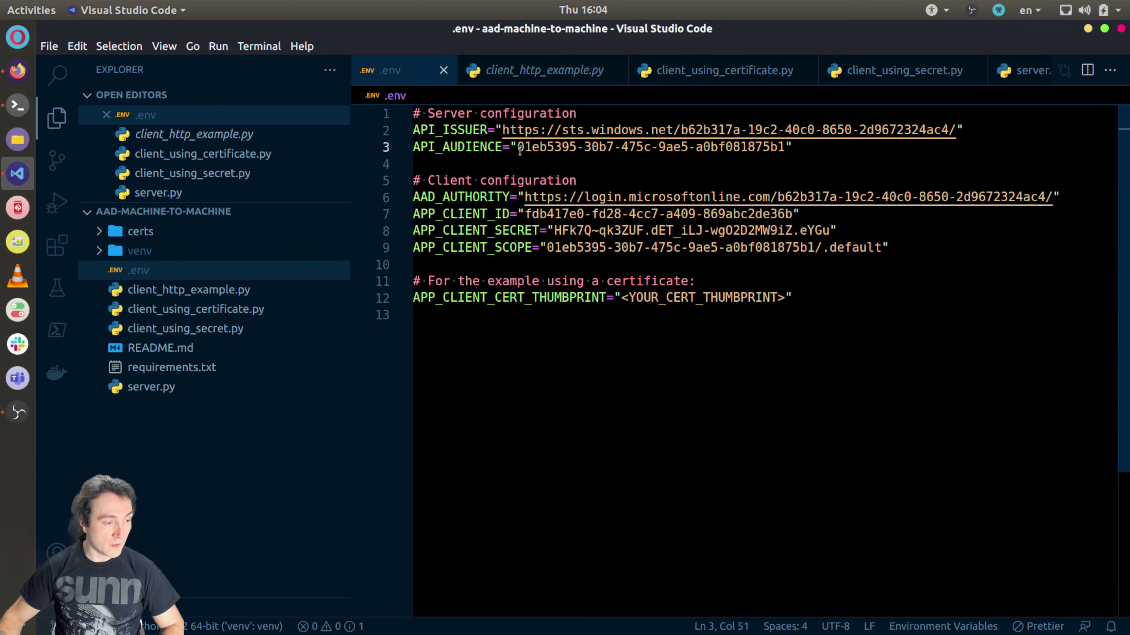
# - Open server.py and examine how API_ISSUER and API_AUDIENCE are used by JWTBearerAuthentication
pyautogui.click(187, 390)
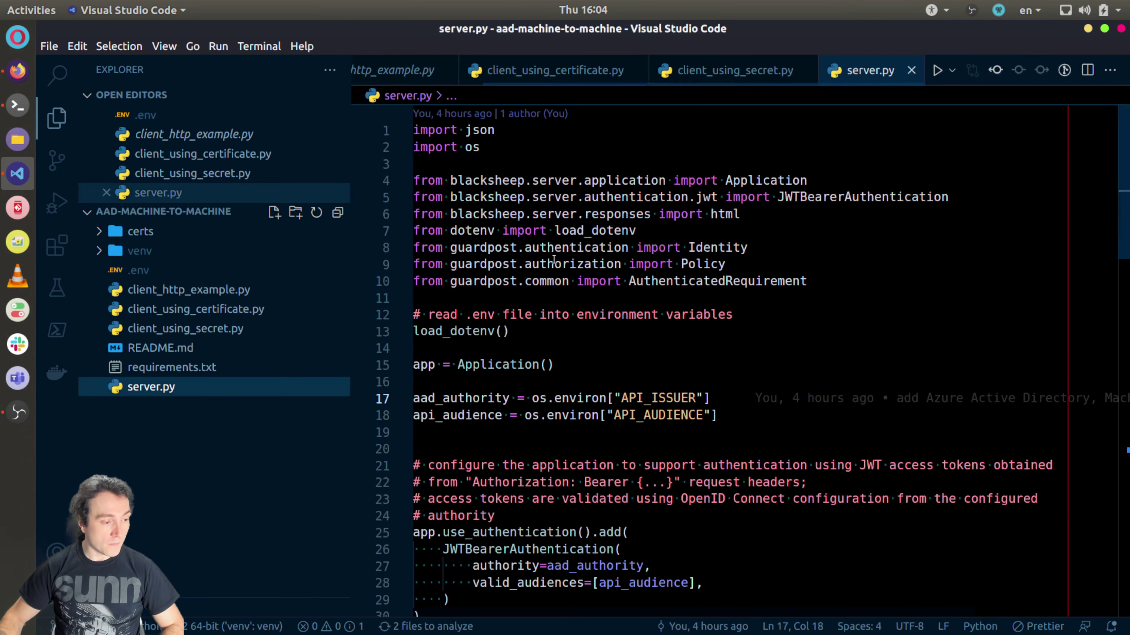
pyautogui.scroll(-1, 611, 428)
pyautogui.click(624, 343)
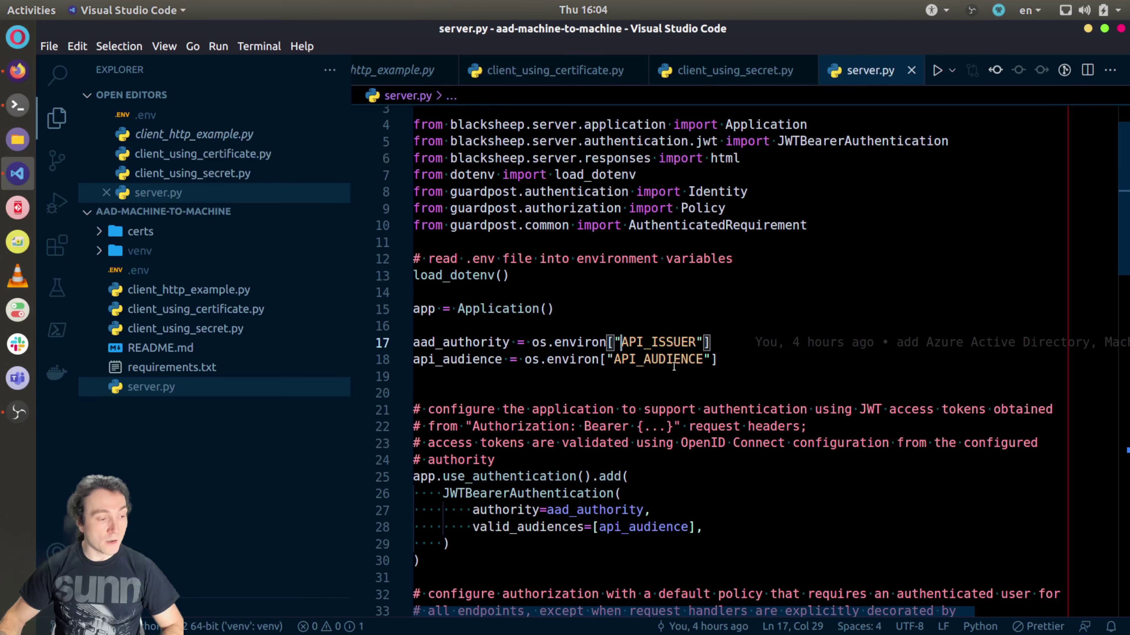
pyautogui.scroll(-2, 673, 366)
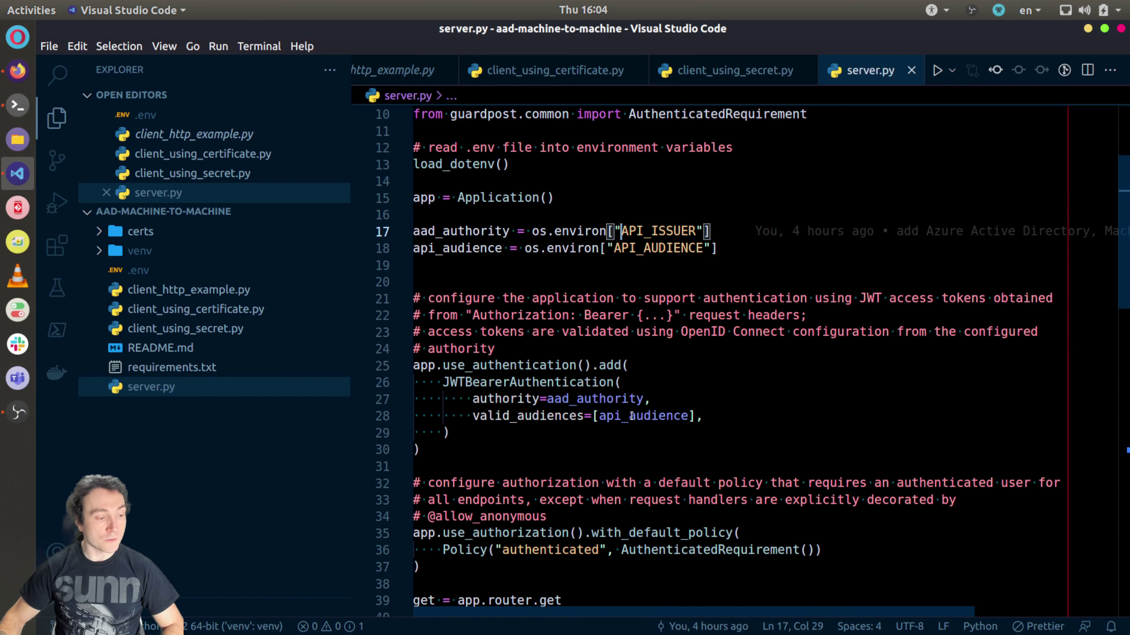
pyautogui.moveTo(533, 390)
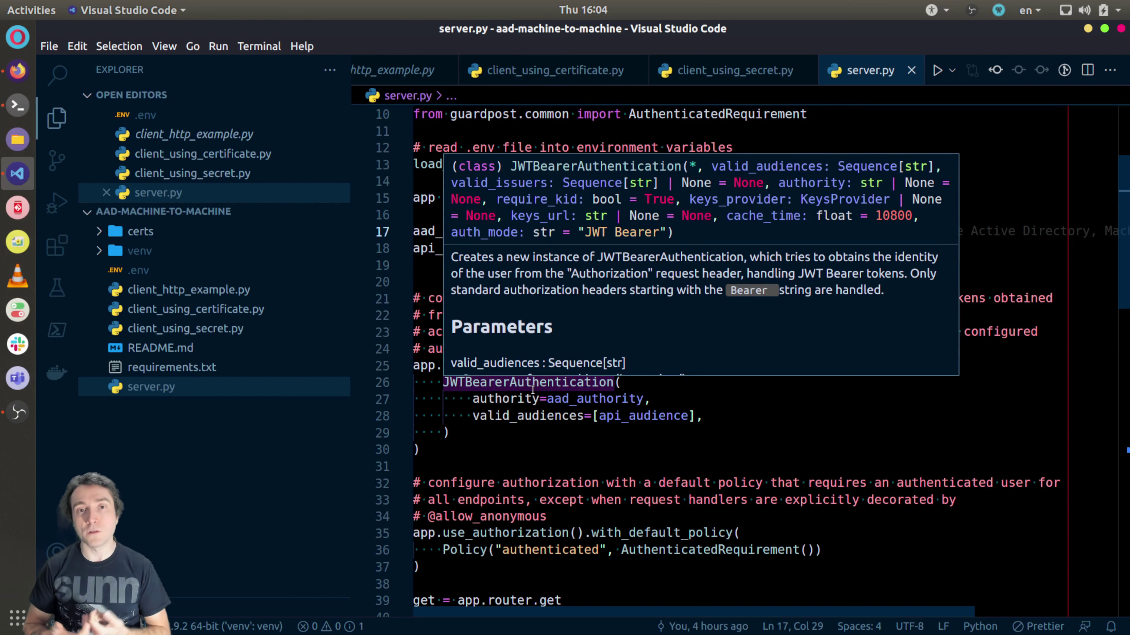
pyautogui.click(596, 449)
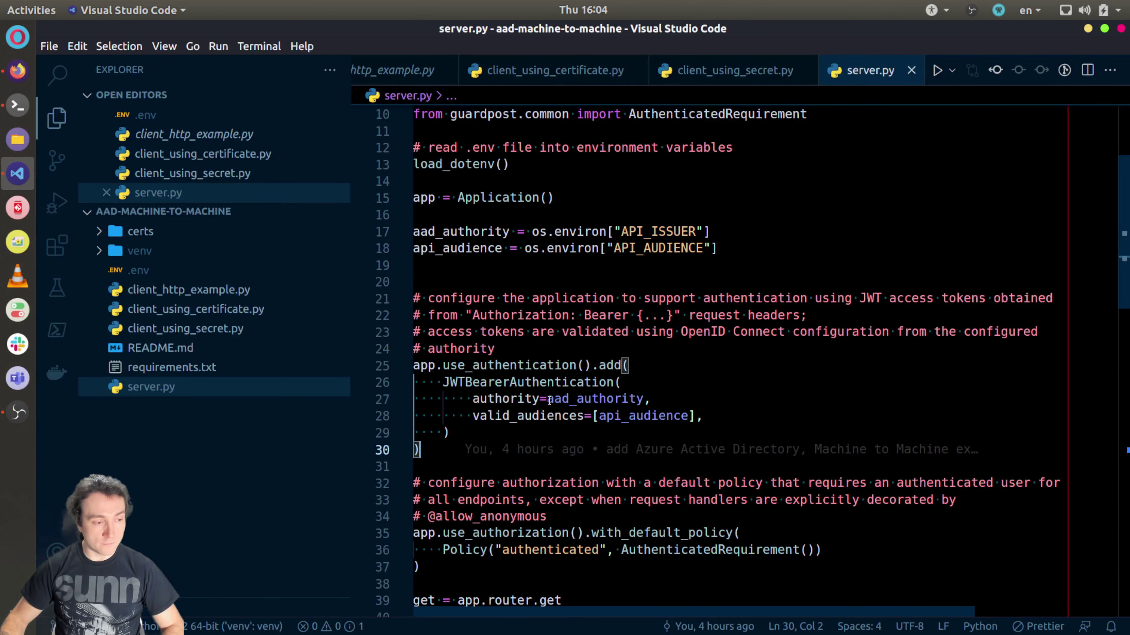
# - Examine the use_authentication block and the default authorization policy section below it in server.py
pyautogui.scroll(-2, 625, 390)
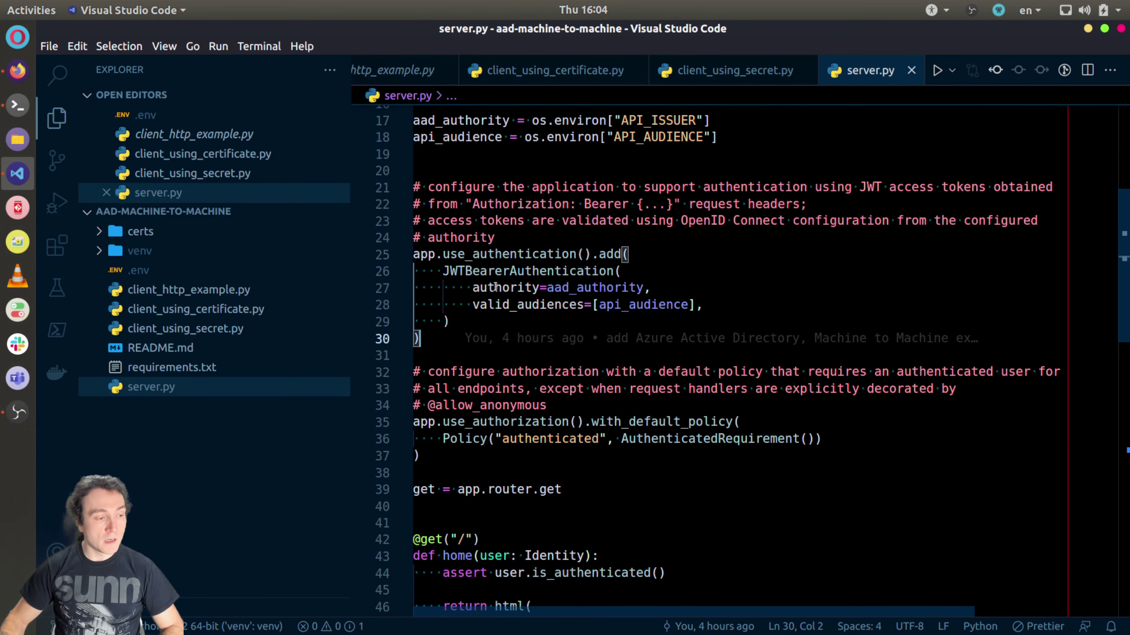
pyautogui.hotkey('shift', 'Home')
pyautogui.hotkey('shift', 'Up')
pyautogui.hotkey('shift', 'Up')
pyautogui.hotkey('shift', 'Up')
pyautogui.hotkey('shift', 'Up')
pyautogui.hotkey('shift', 'Up')
pyautogui.hotkey('shift', 'Up')
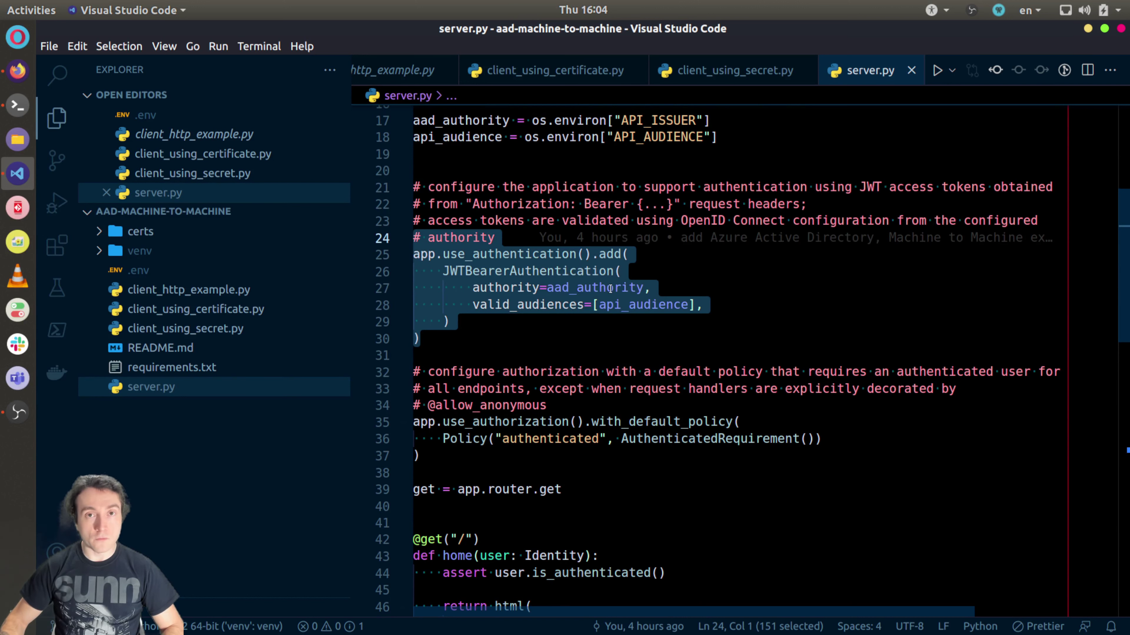
pyautogui.moveTo(581, 250)
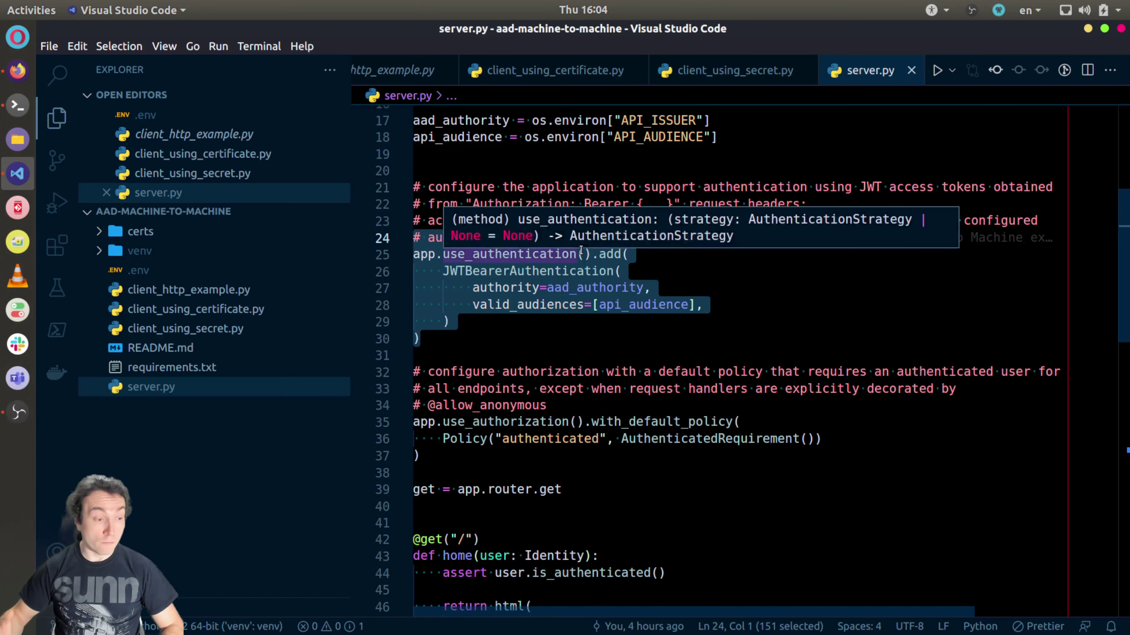
pyautogui.click(604, 373)
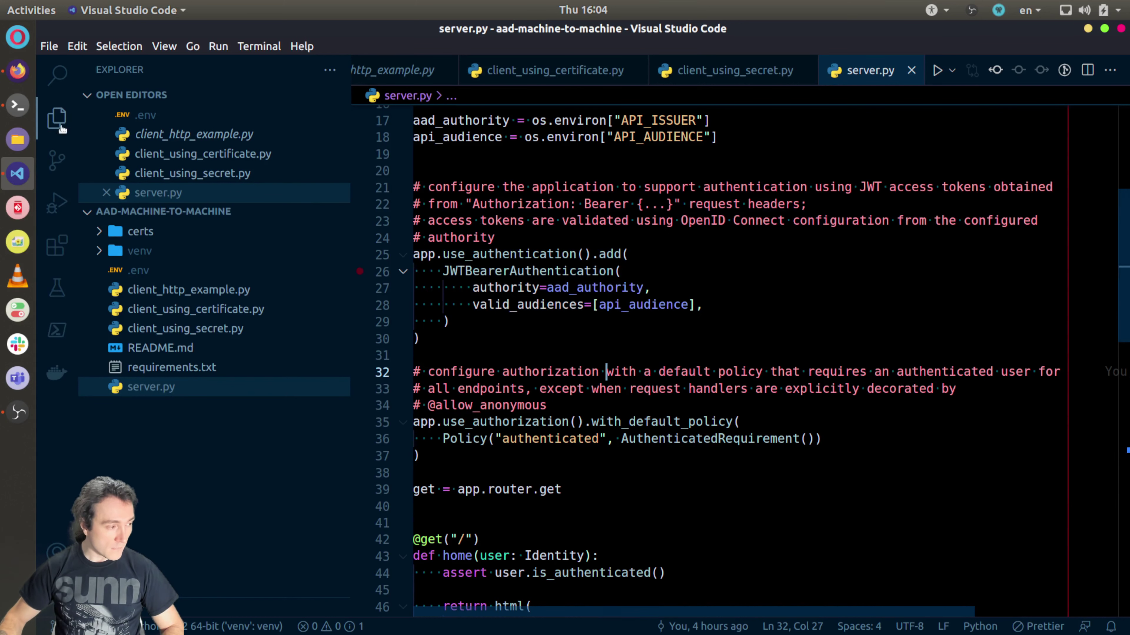
# - Open a new Terminal window and change the directory to projects/temp/examples/aad-machine-to-machine/
pyautogui.rightClick(17, 105)
pyautogui.click(101, 71)
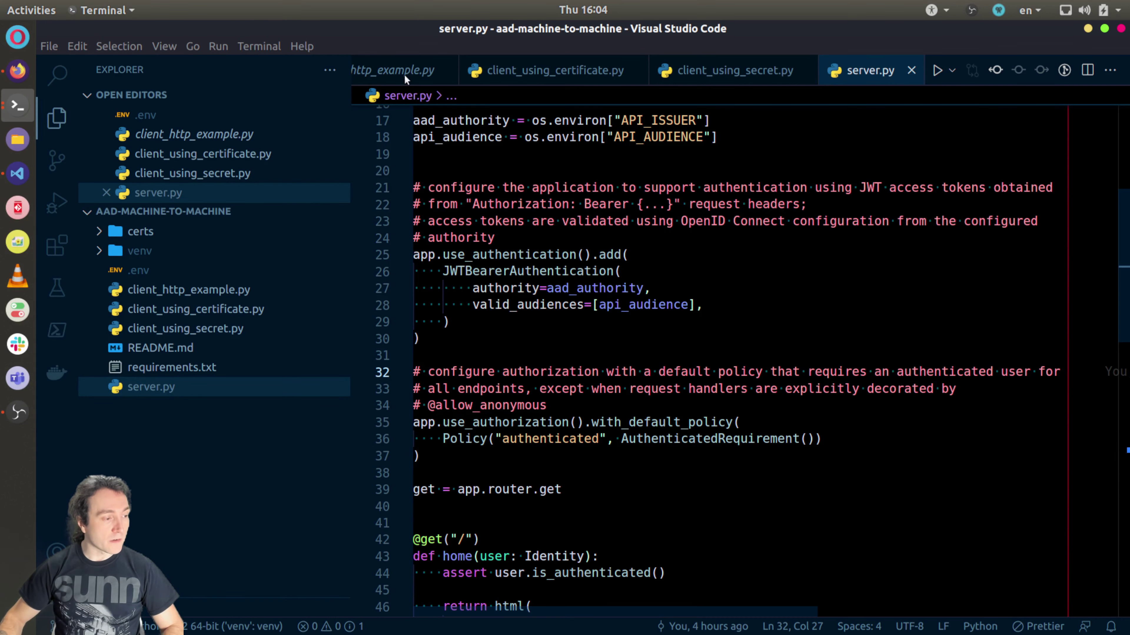
pyautogui.doubleClick(388, 51)
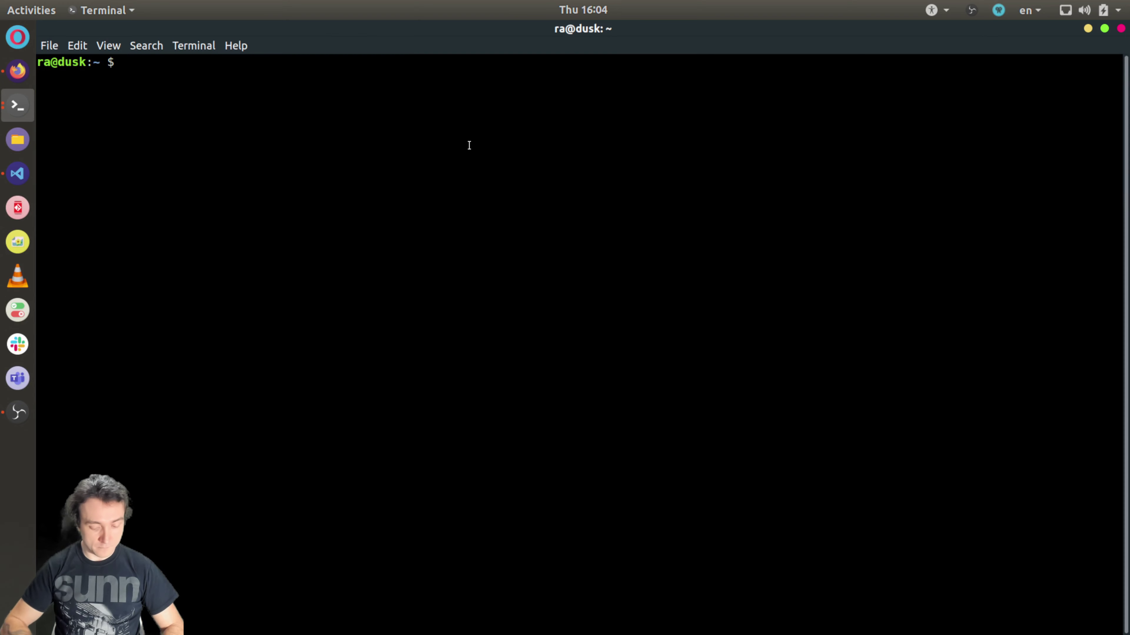
pyautogui.write('cd projects/temp/')
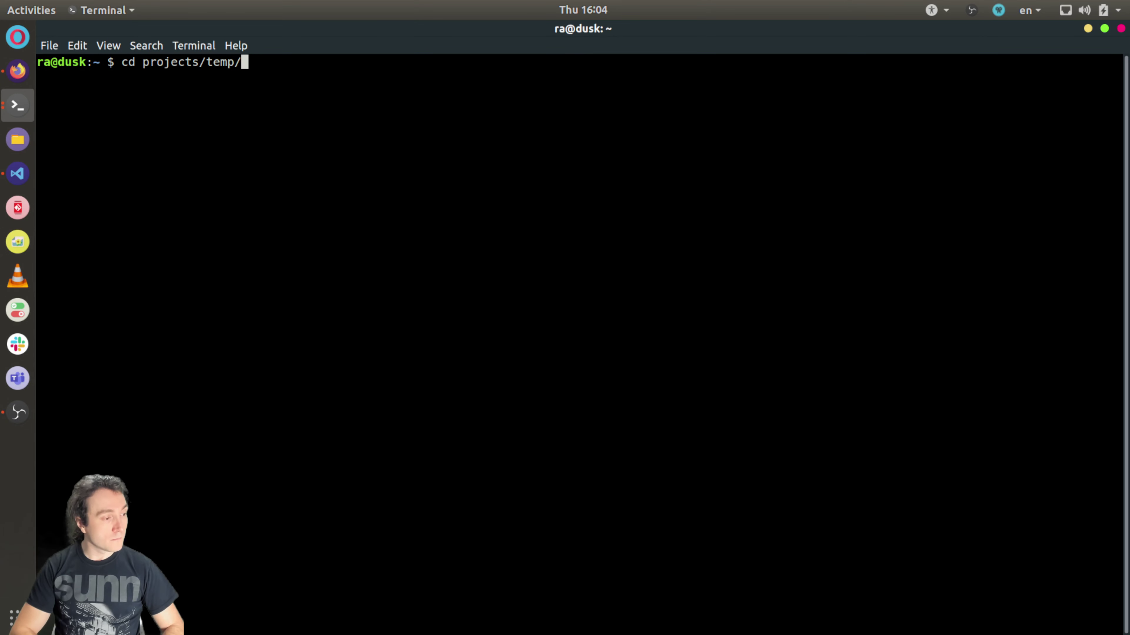
pyautogui.write('ex')
pyautogui.press('Tab')
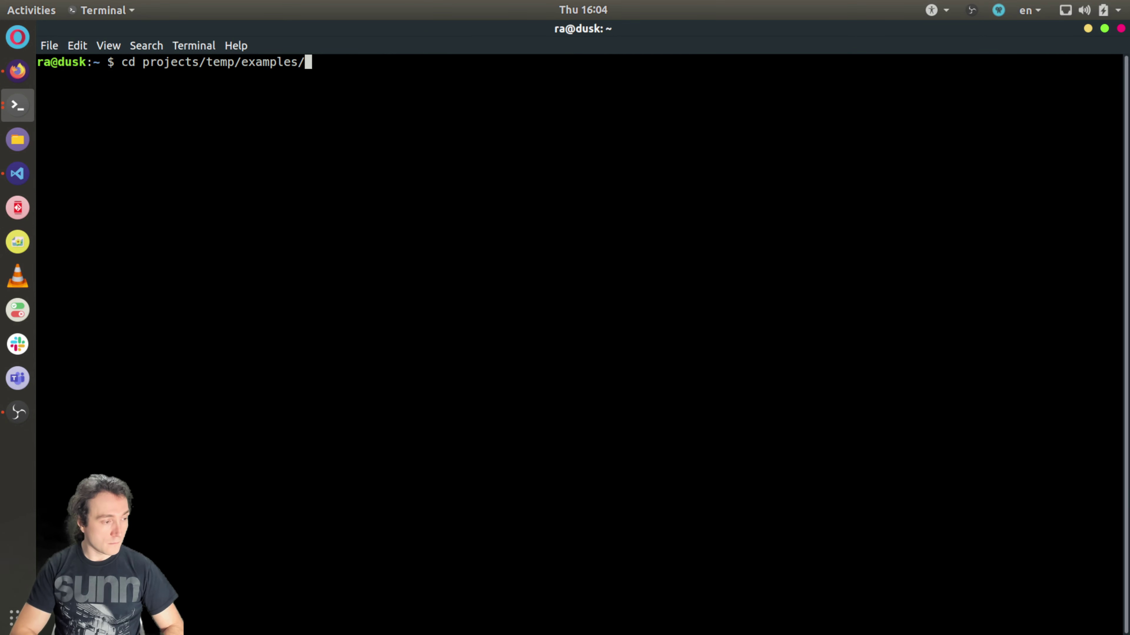
pyautogui.write('a')
pyautogui.press('Tab')
pyautogui.press('Return')
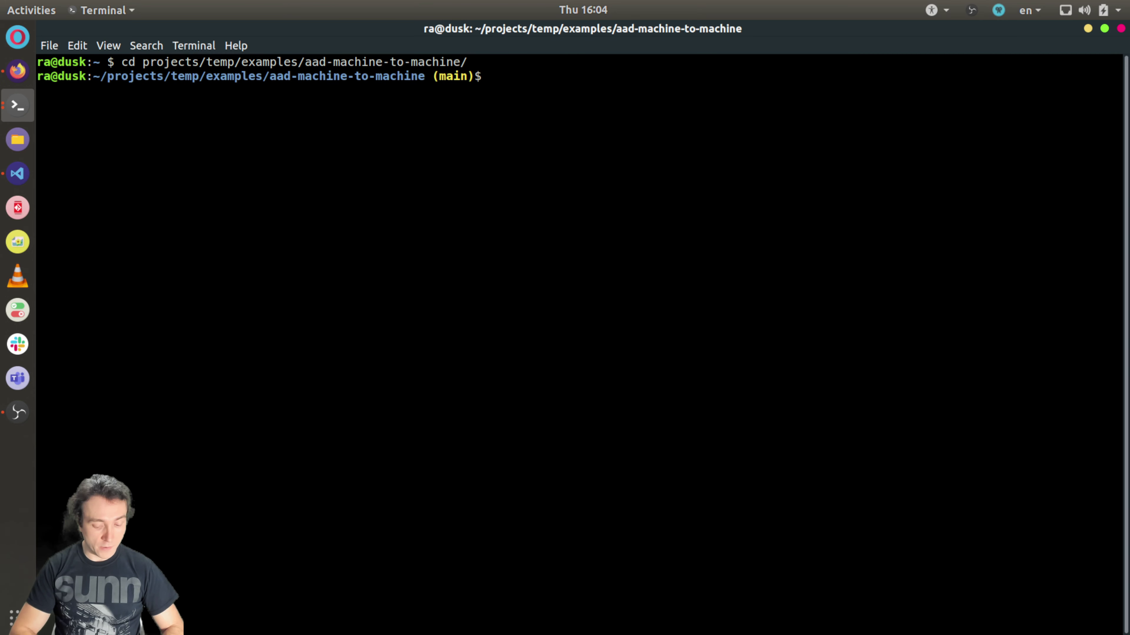
# - Activate the virtual environment with source venv/bin/activate and start the API by running python server.py
pyautogui.write('source ')
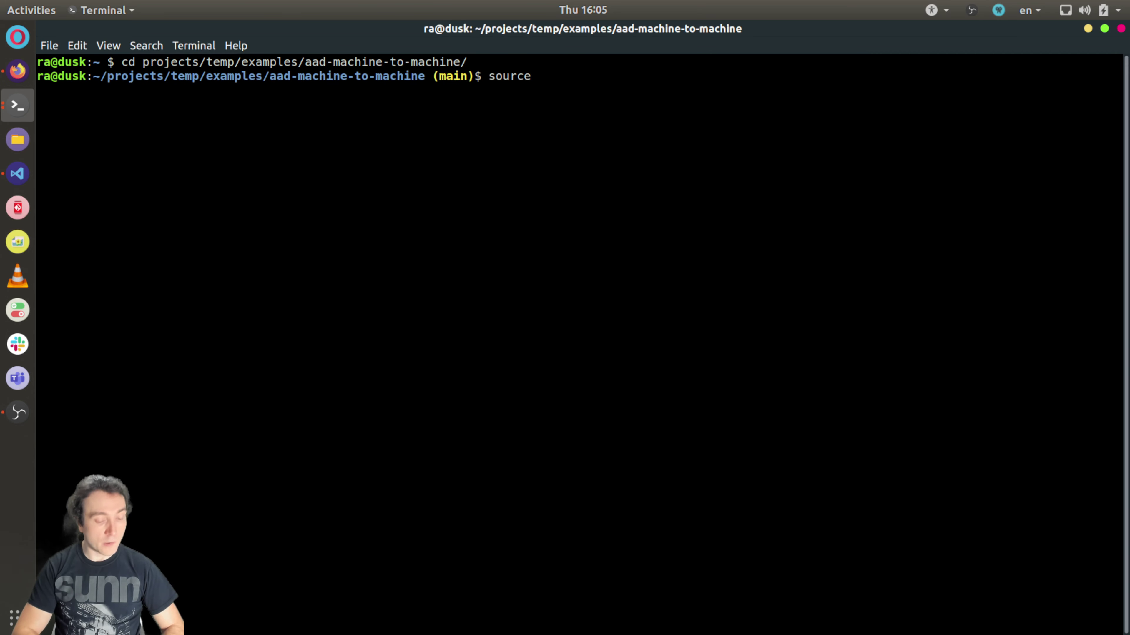
pyautogui.write('venv/bin/ac')
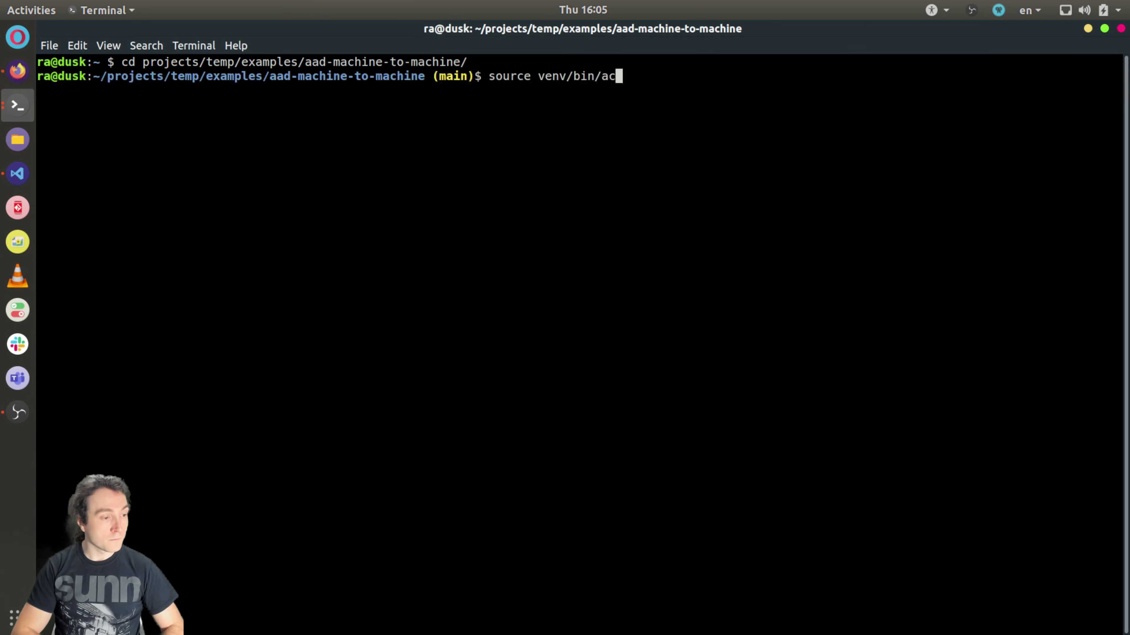
pyautogui.press('Tab')
pyautogui.press('Return')
pyautogui.write('pytho')
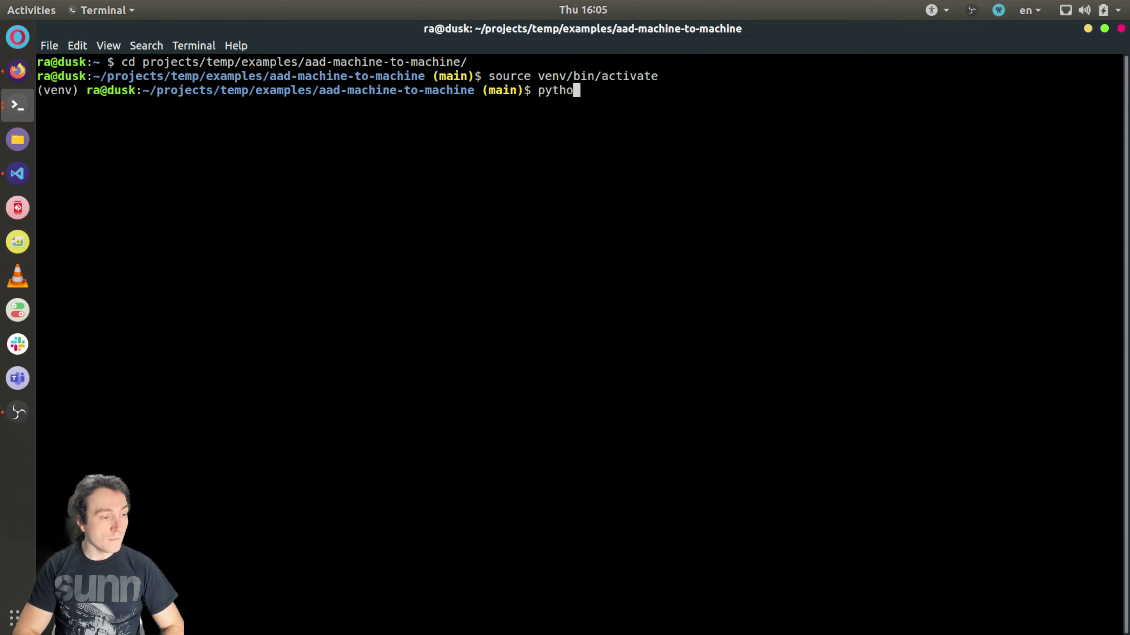
pyautogui.write('n server.py')
pyautogui.press('Return')
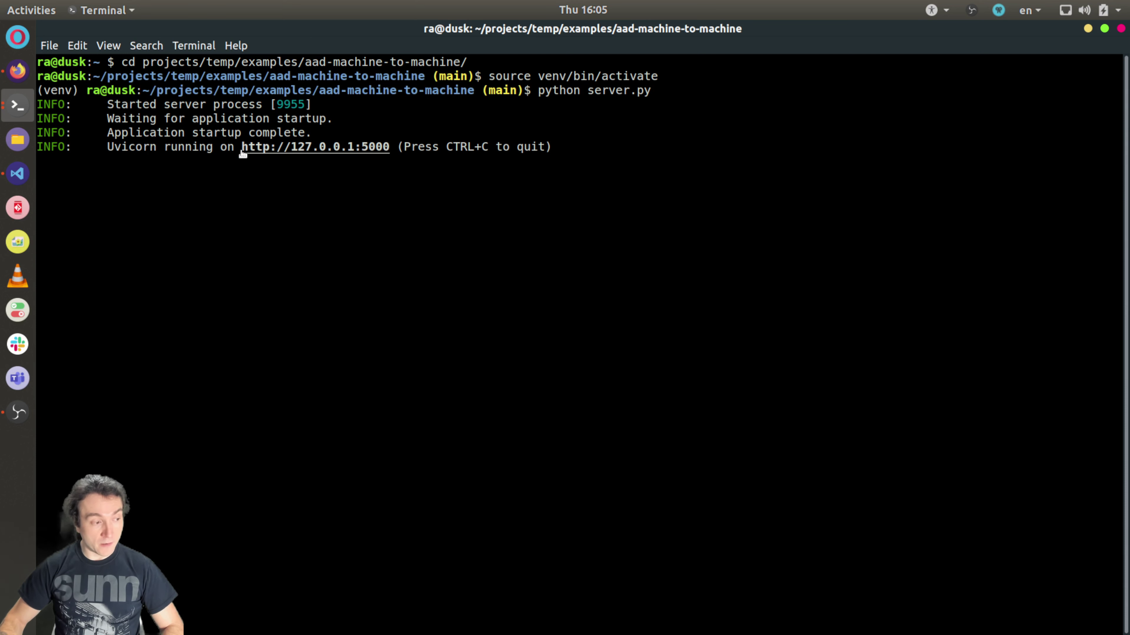
# - Stop the running API server and start server.py again
pyautogui.moveTo(242, 154); pyautogui.dragTo(384, 151)
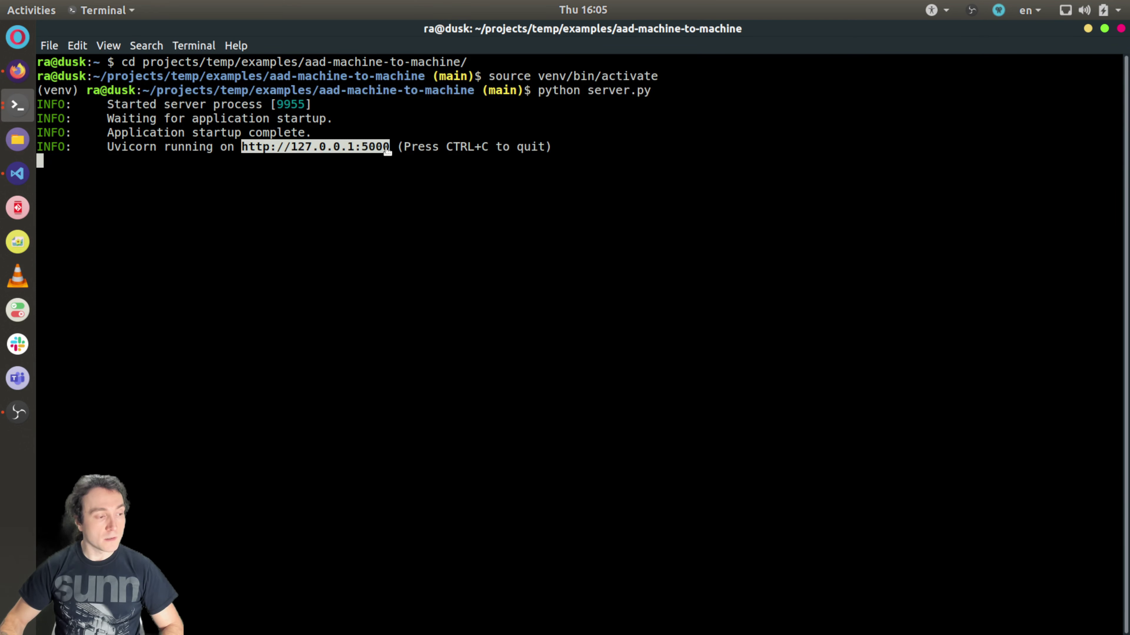
pyautogui.hotkey('ctrl', 'c')
pyautogui.press('Up')
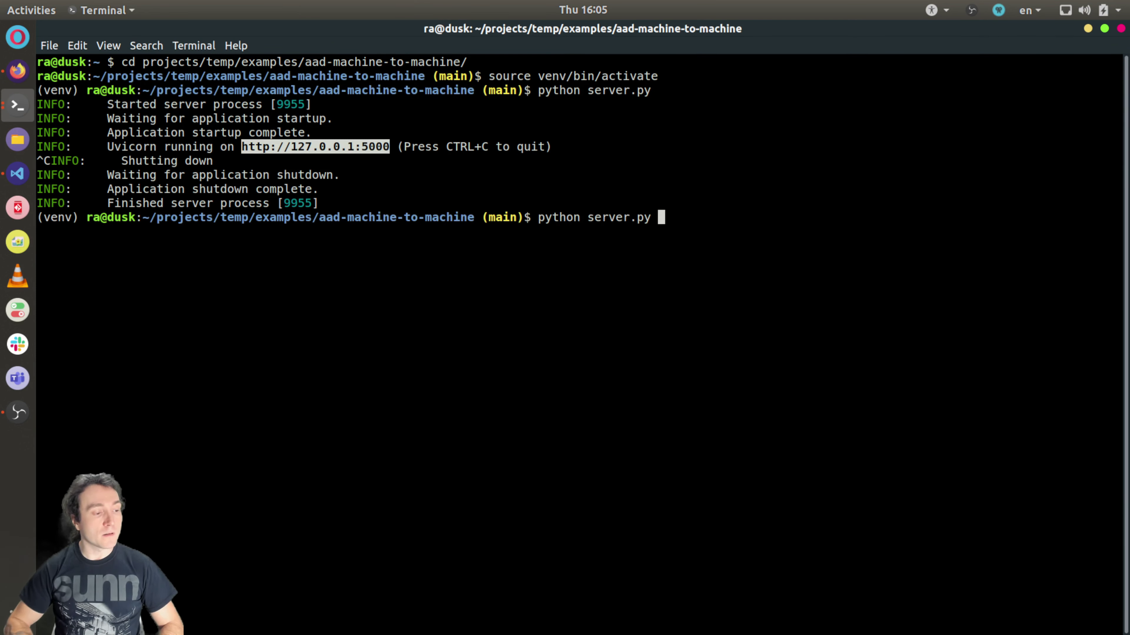
pyautogui.press('Return')
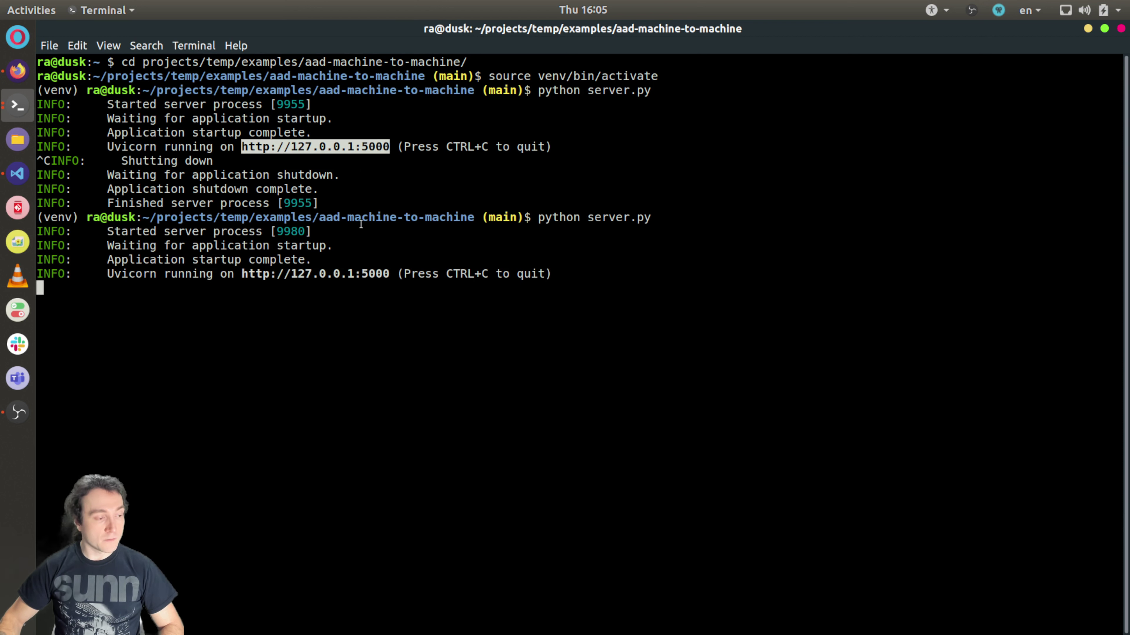
pyautogui.keyDown('ctrl'); pyautogui.click(335, 273); pyautogui.keyUp('ctrl')
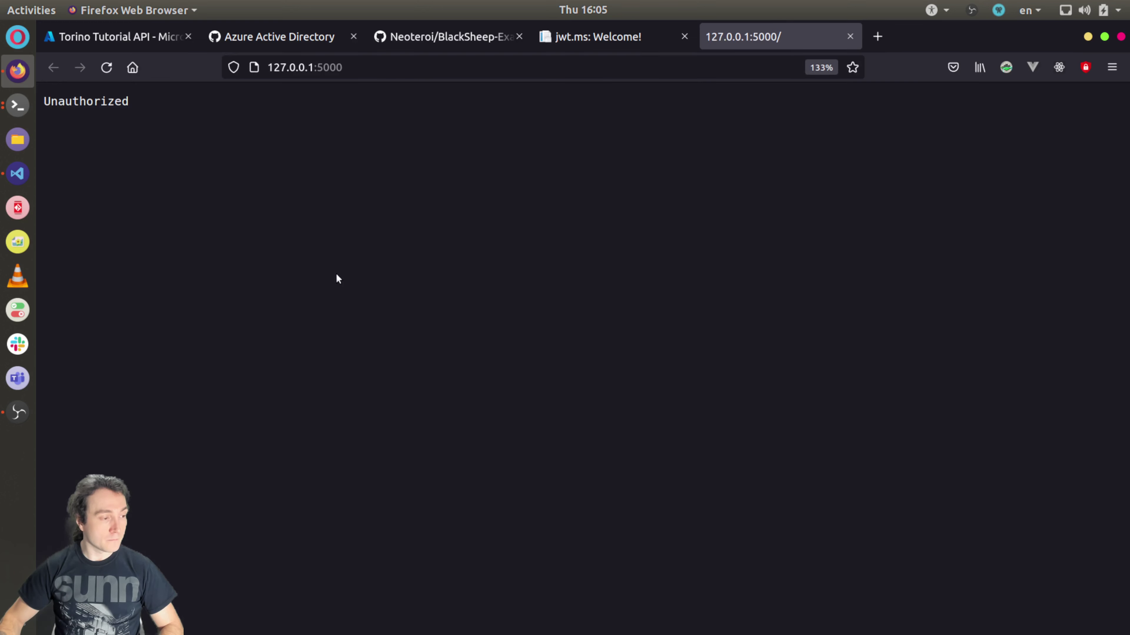
pyautogui.moveTo(154, 118); pyautogui.dragTo(44, 101)
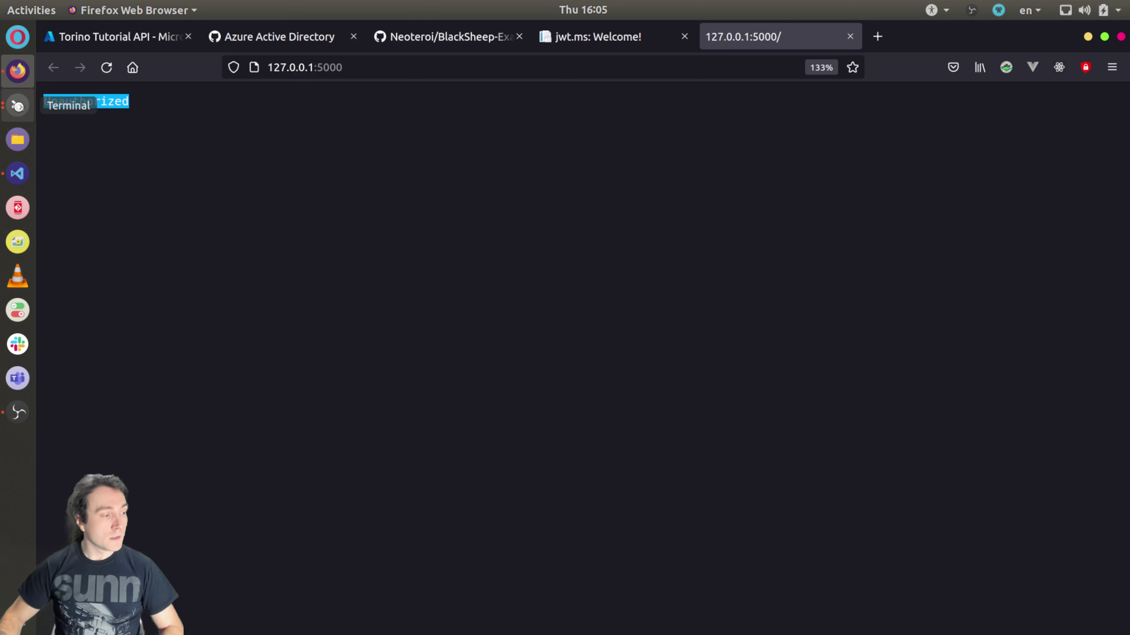
pyautogui.click(18, 105)
pyautogui.click(106, 83)
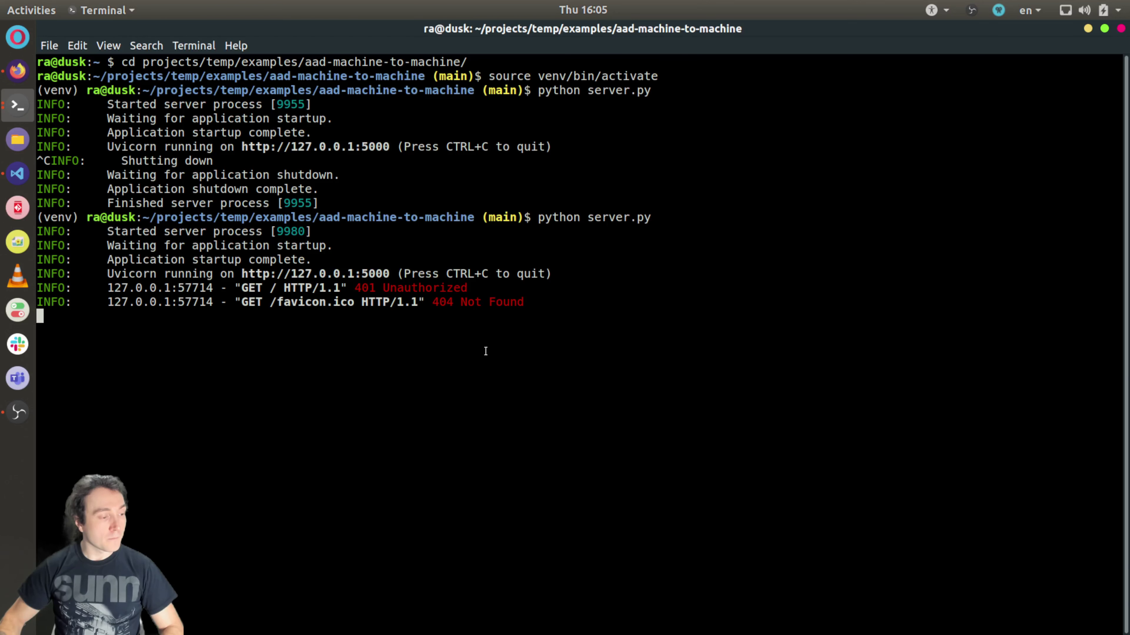
pyautogui.moveTo(465, 289); pyautogui.dragTo(40, 290)
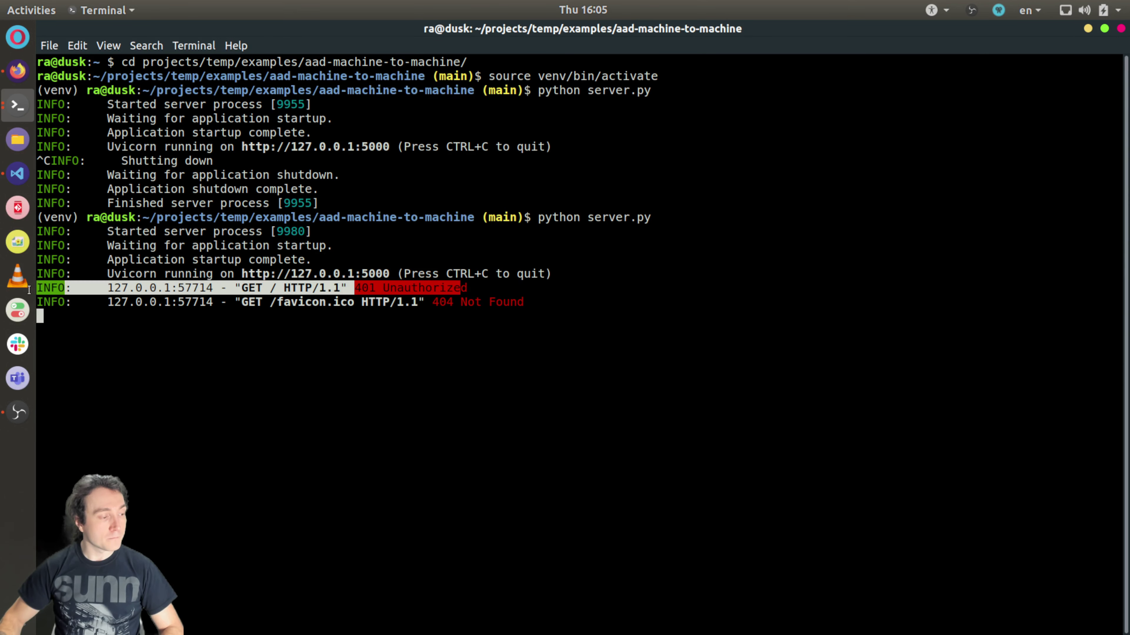
pyautogui.click(359, 290)
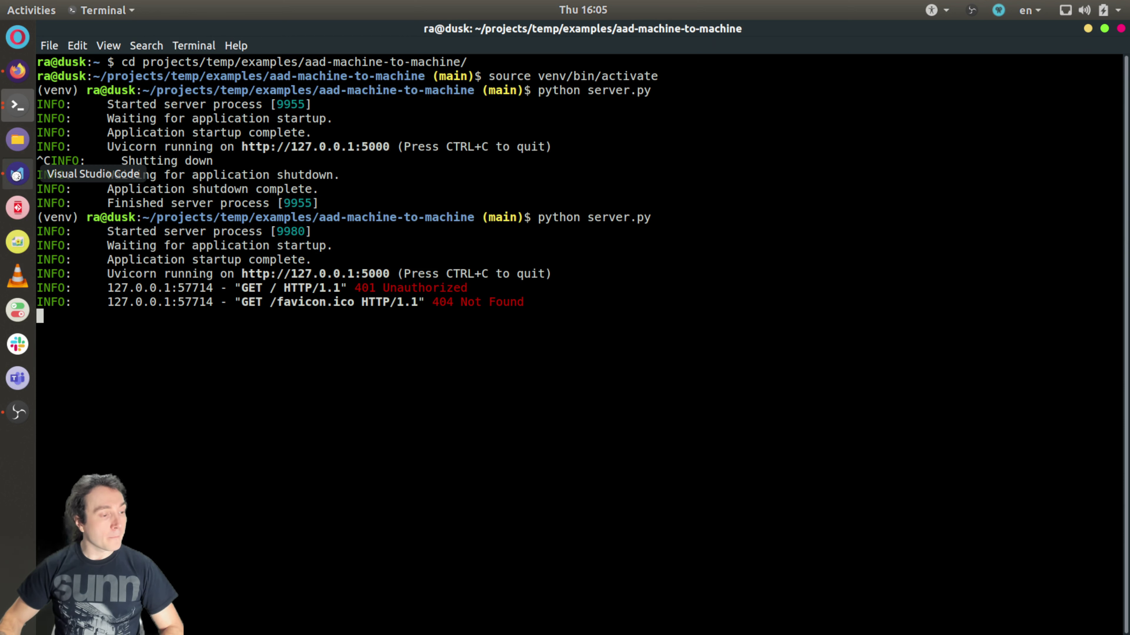
# - Switch to Visual Studio Code and review the .env settings and the home request handler that returns the user's claims in server.py
pyautogui.click(16, 174)
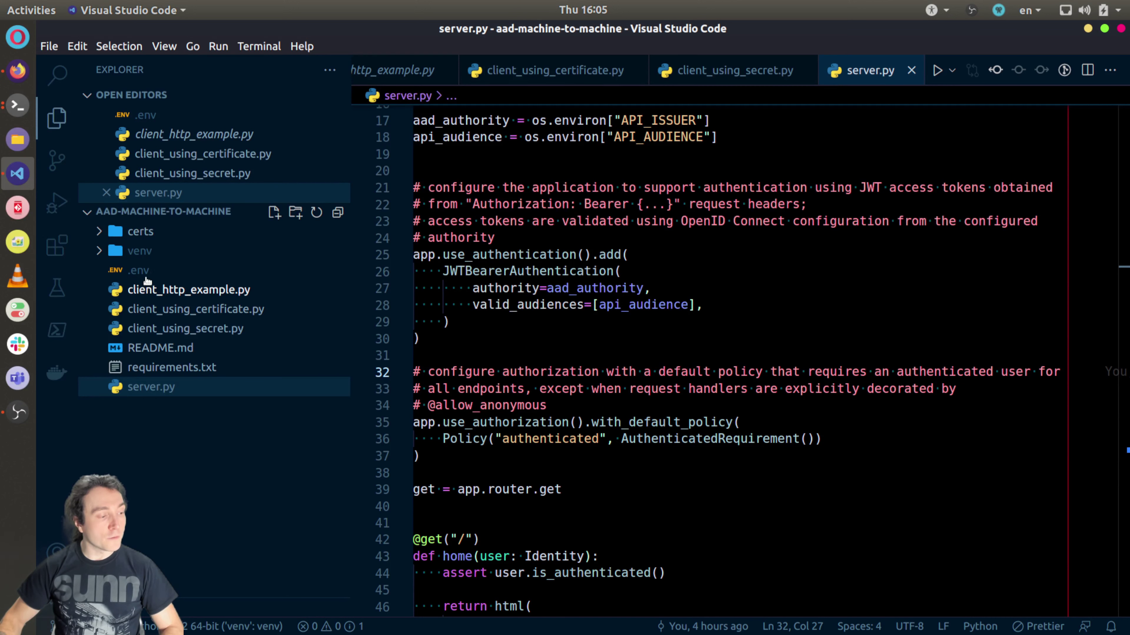
pyautogui.click(141, 270)
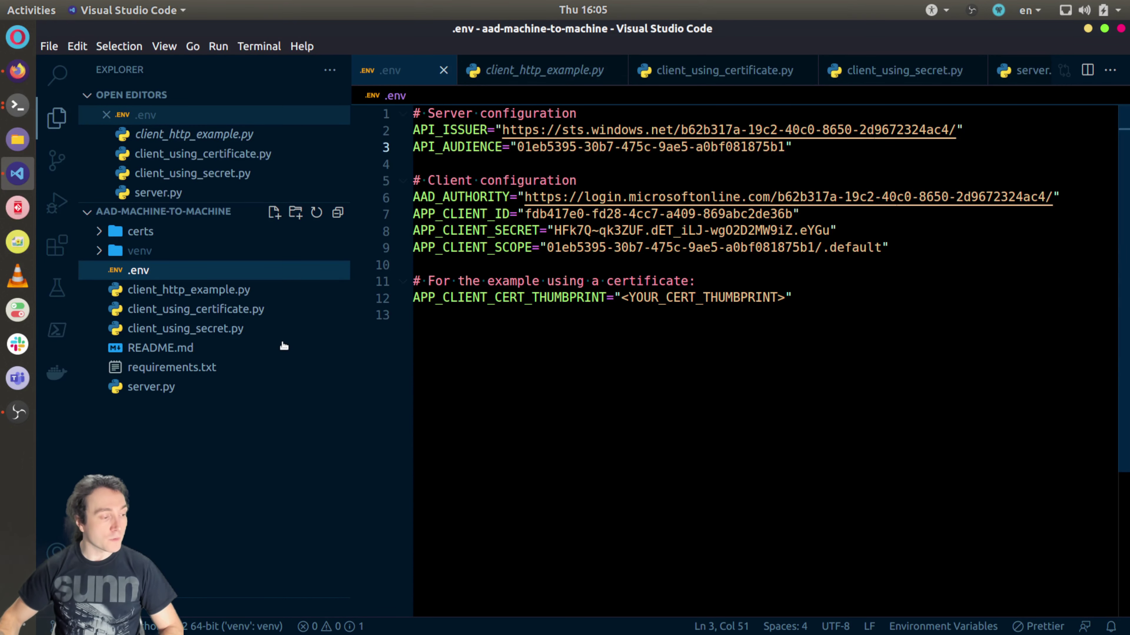
pyautogui.click(165, 391)
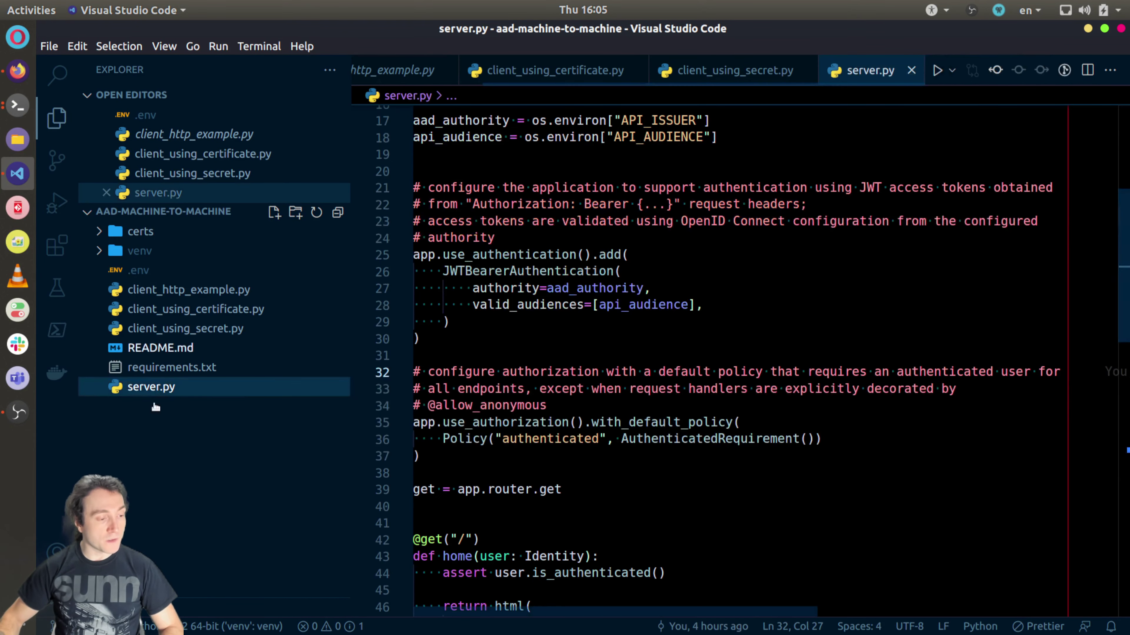
pyautogui.scroll(-8, 536, 423)
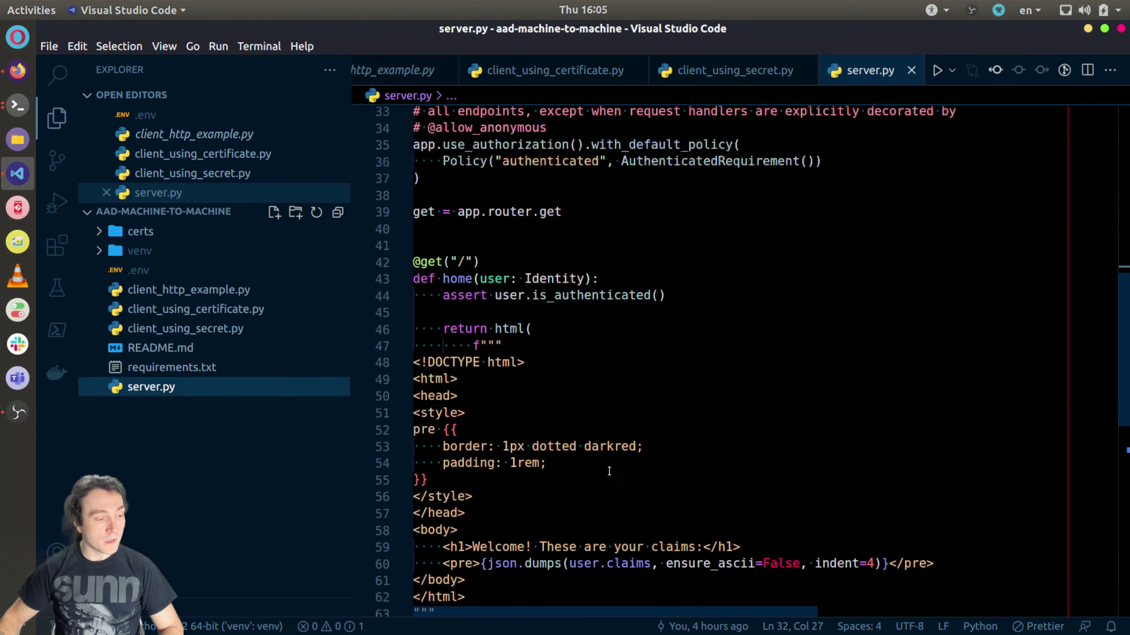
pyautogui.moveTo(425, 251); pyautogui.dragTo(428, 369)
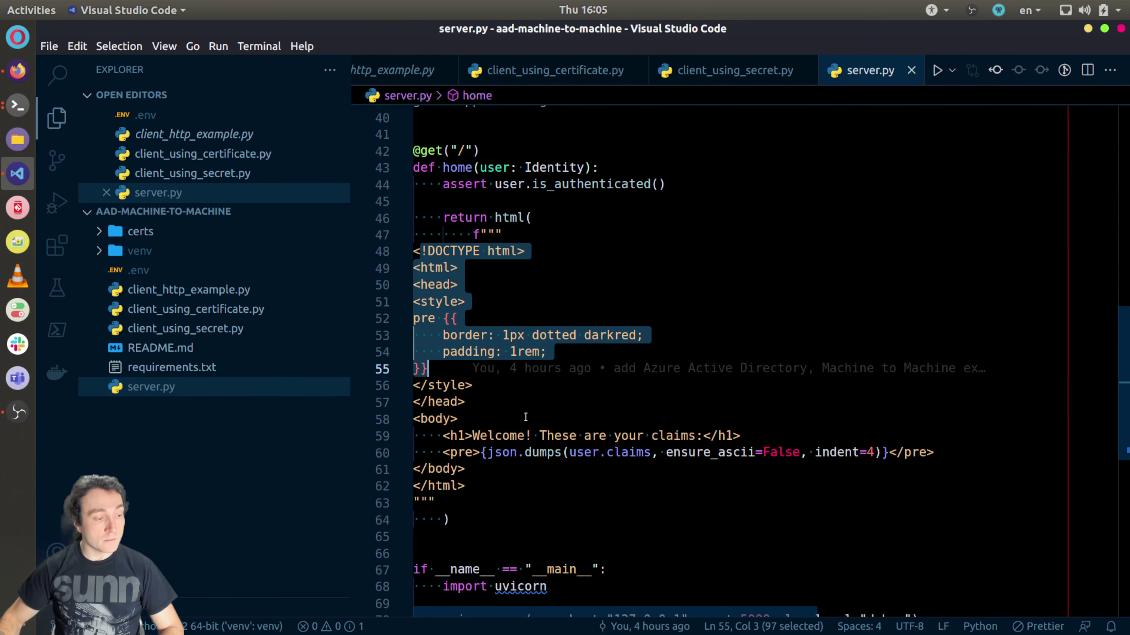
pyautogui.click(491, 420)
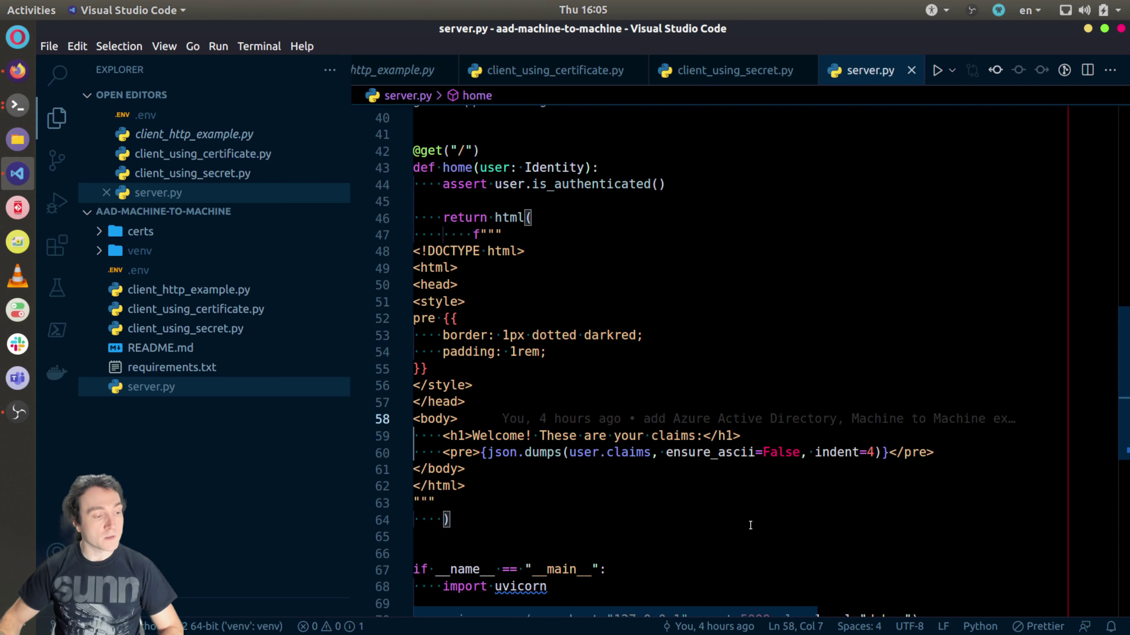
pyautogui.moveTo(750, 525); pyautogui.dragTo(459, 286)
# - Switch to the client Terminal window, clear its output and run python client_using_secret.py
pyautogui.click(17, 105)
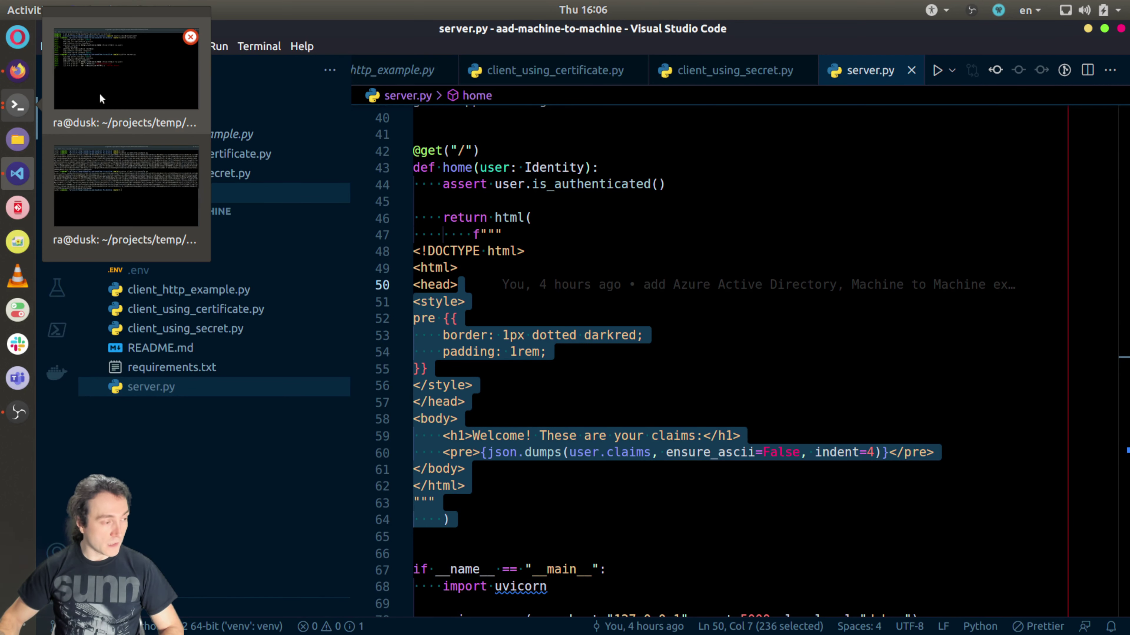
pyautogui.click(141, 166)
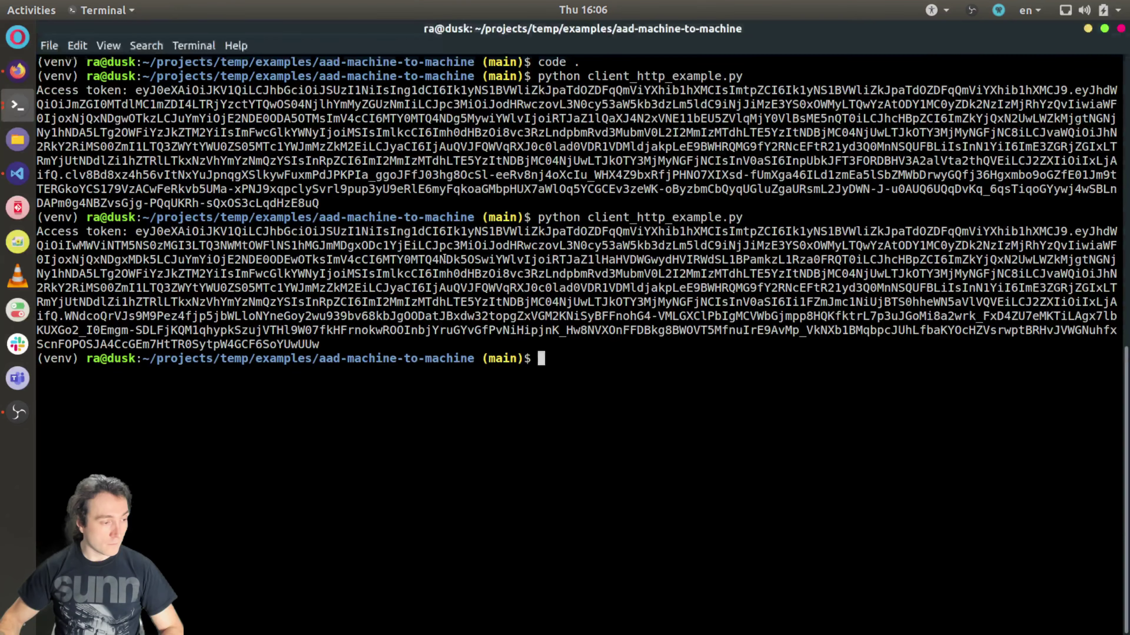
pyautogui.write('clear')
pyautogui.press('Return')
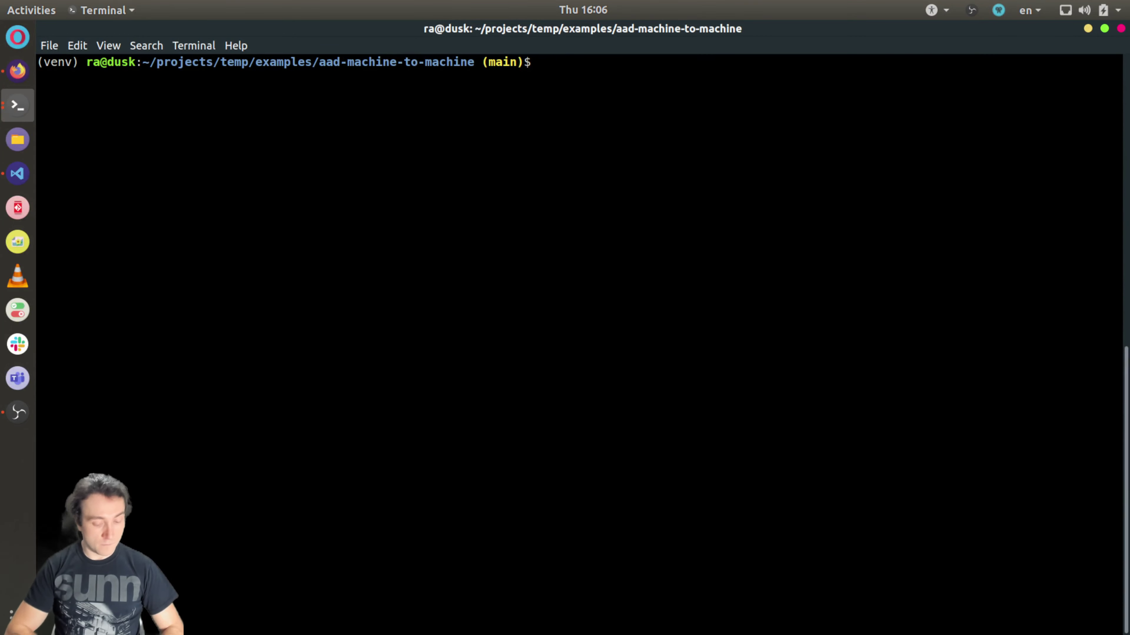
pyautogui.write('python client_using_')
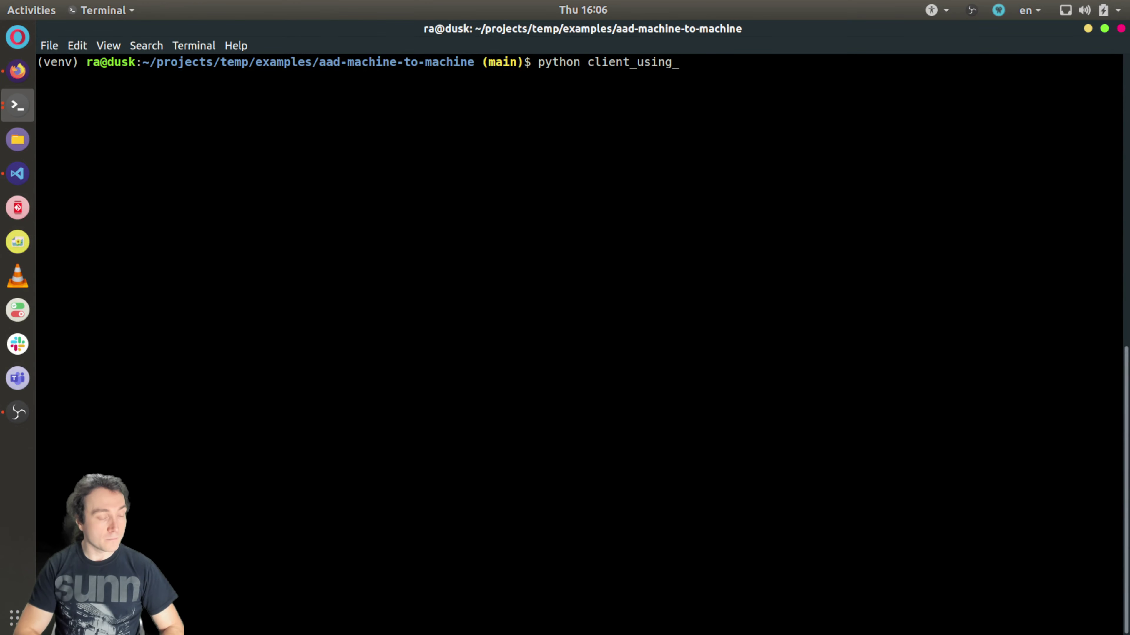
pyautogui.write('s')
pyautogui.press('Tab')
pyautogui.press('Return')
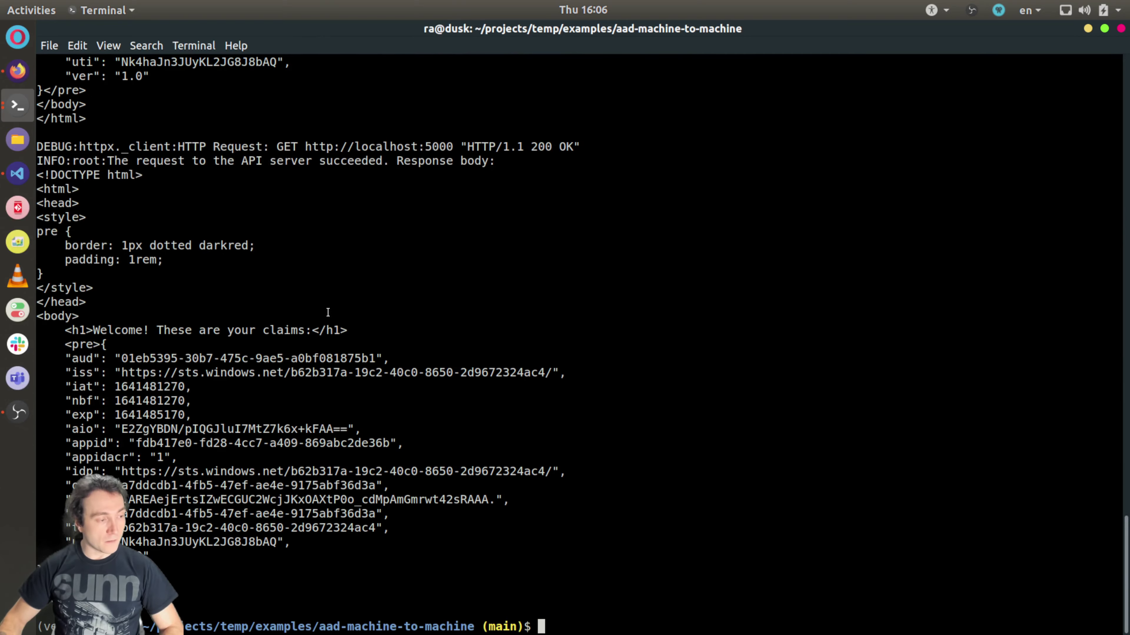
# - Review the output of client_using_secret.py and copy the access token from its log
pyautogui.scroll(5, 273, 294)
pyautogui.scroll(-4, 273, 294)
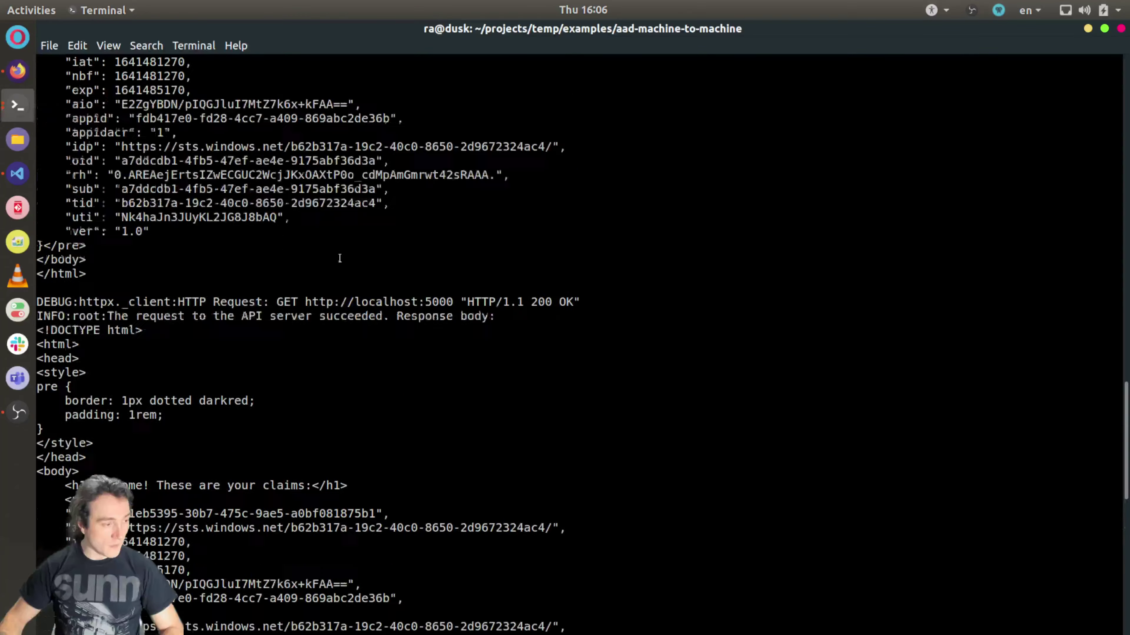
pyautogui.scroll(5, 399, 345)
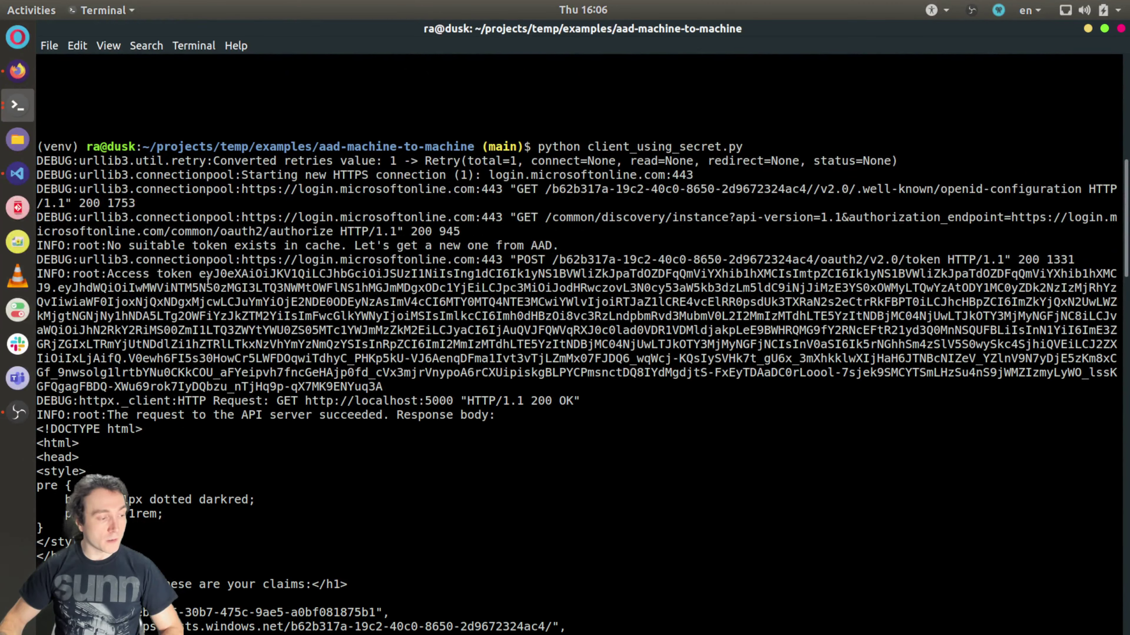
pyautogui.moveTo(200, 274); pyautogui.dragTo(384, 388)
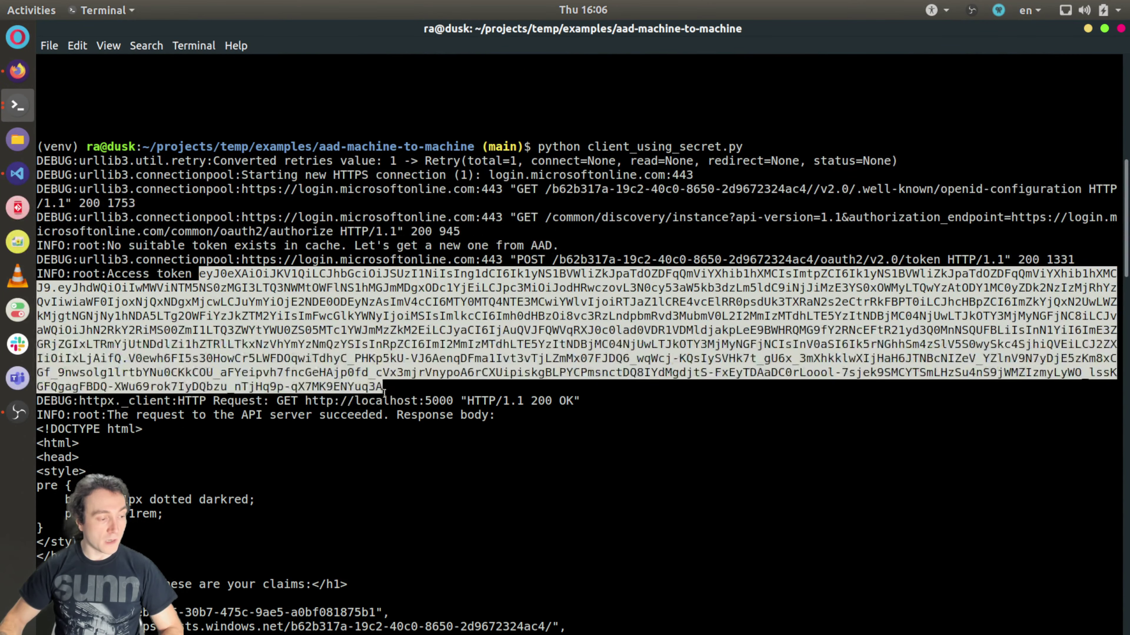
pyautogui.rightClick(379, 338)
pyautogui.click(407, 339)
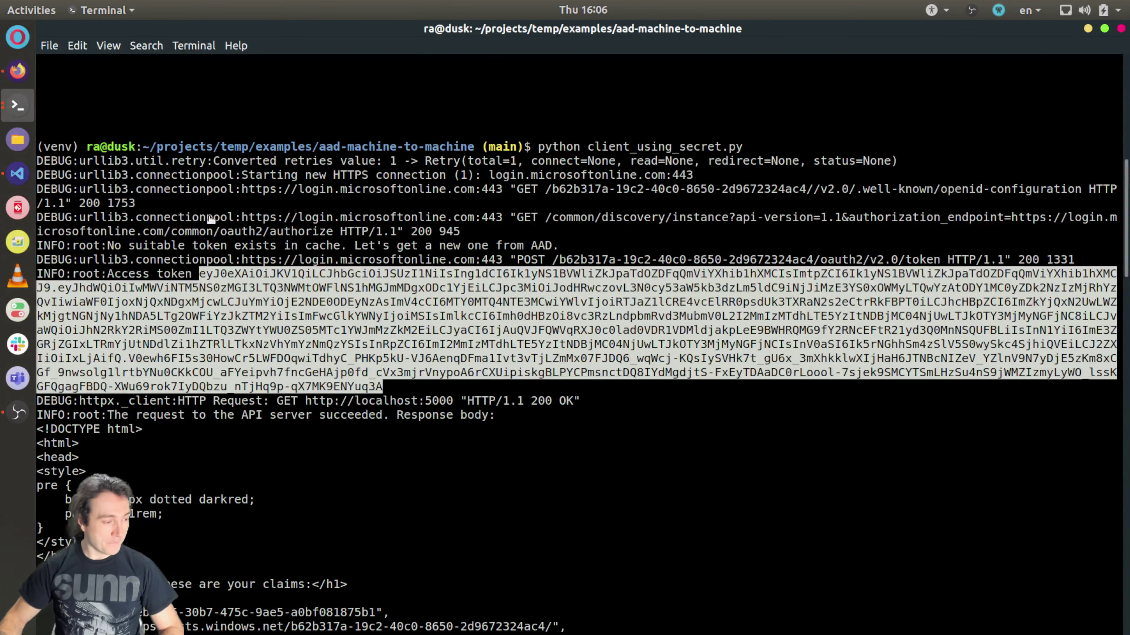
# - Switch to the jwt.ms page in Firefox, replace the token there with the copied access token and inspect its decoded claims
pyautogui.click(16, 71)
pyautogui.click(596, 35)
pyautogui.click(412, 146)
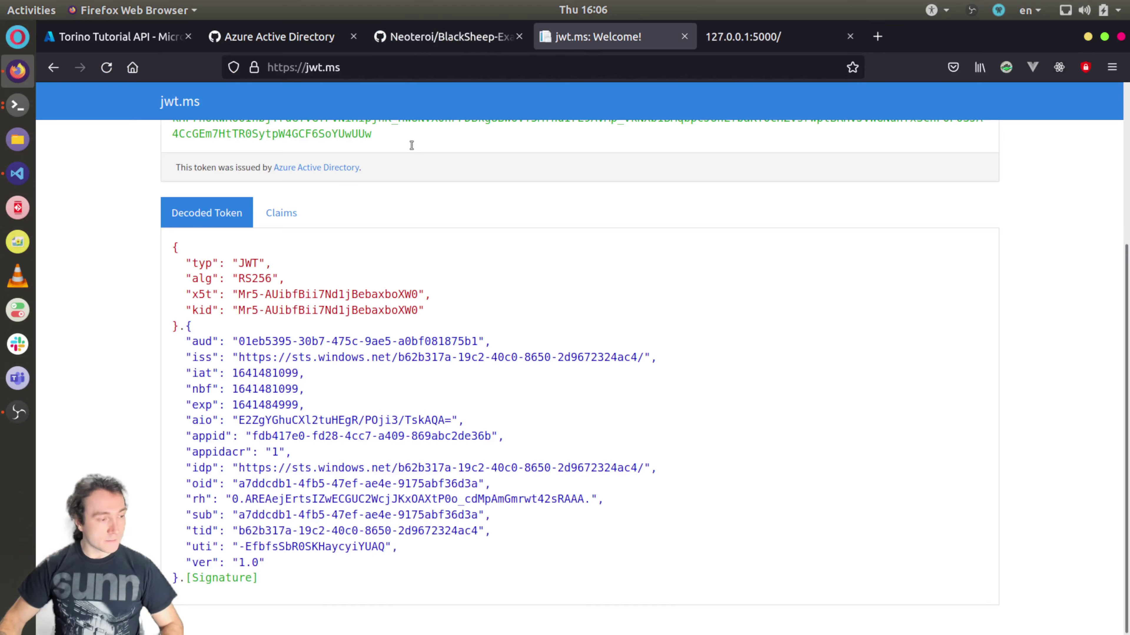
pyautogui.scroll(5, 411, 146)
pyautogui.click(533, 270)
pyautogui.hotkey('ctrl', 'a')
pyautogui.hotkey('ctrl', 'v')
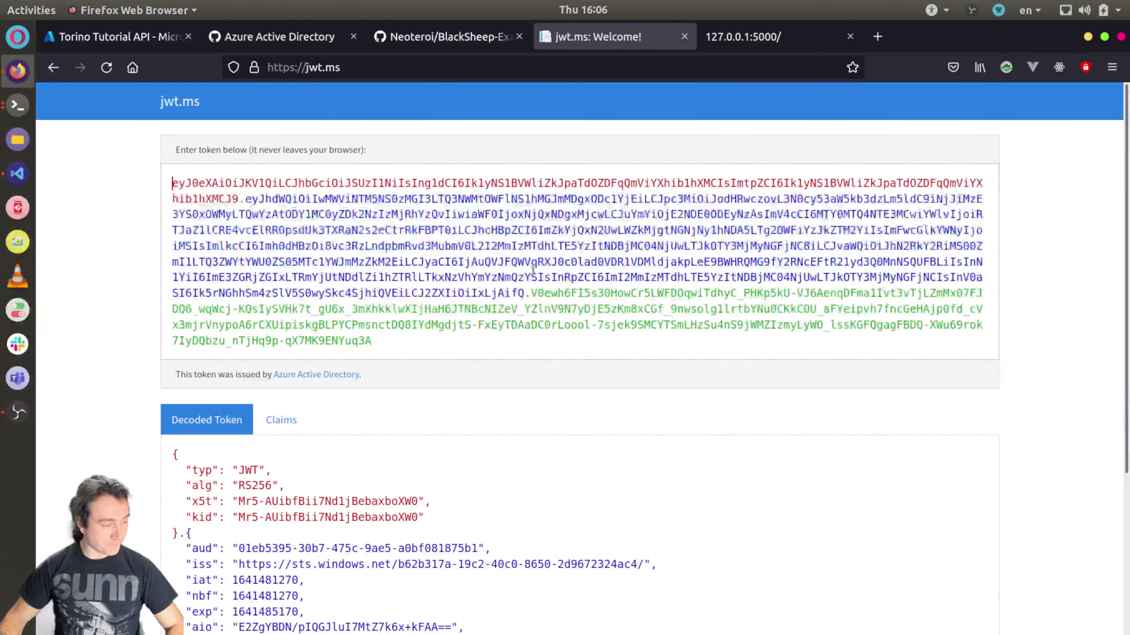
pyautogui.scroll(-5, 532, 270)
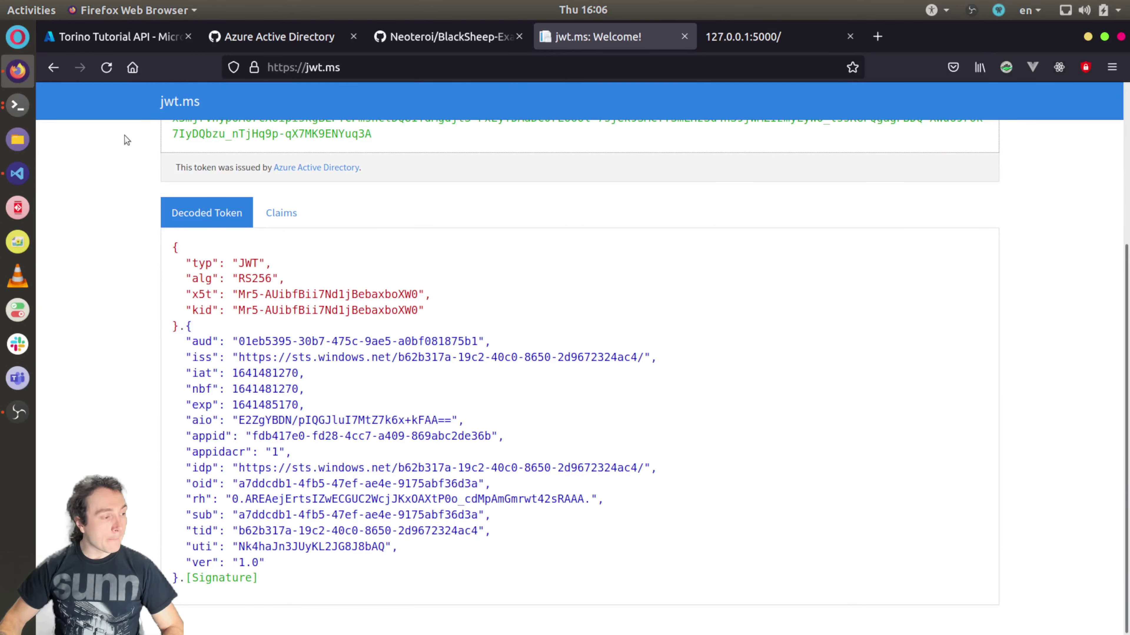
# - Switch to Visual Studio Code and review the ConfidentialClientApplication setup and its client_credential in client_using_secret.py
pyautogui.click(9, 181)
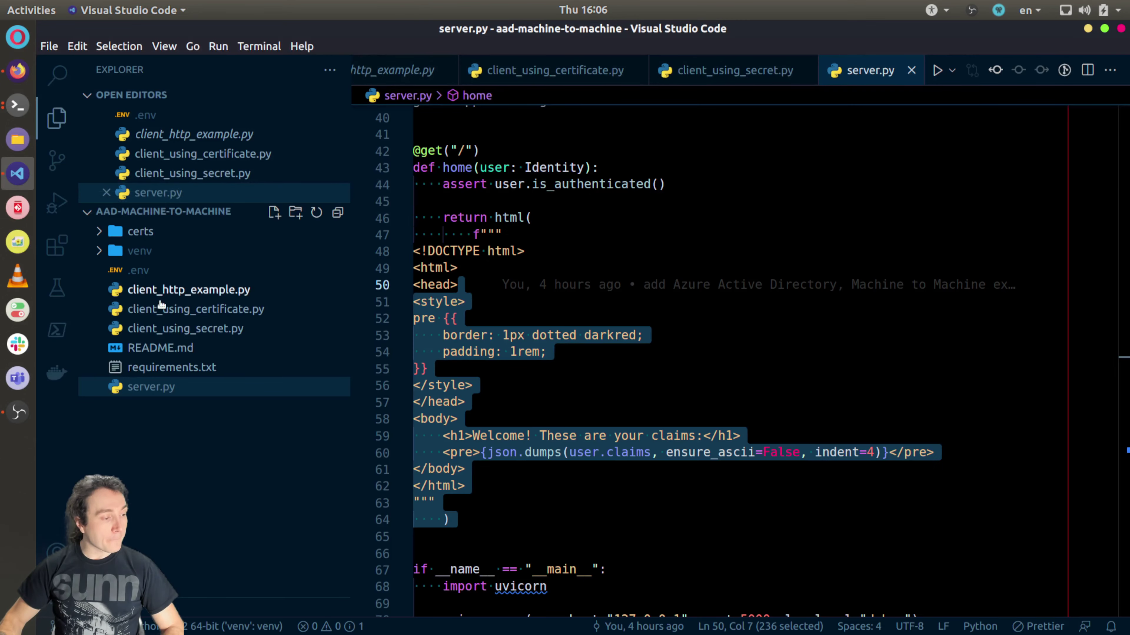
pyautogui.click(218, 334)
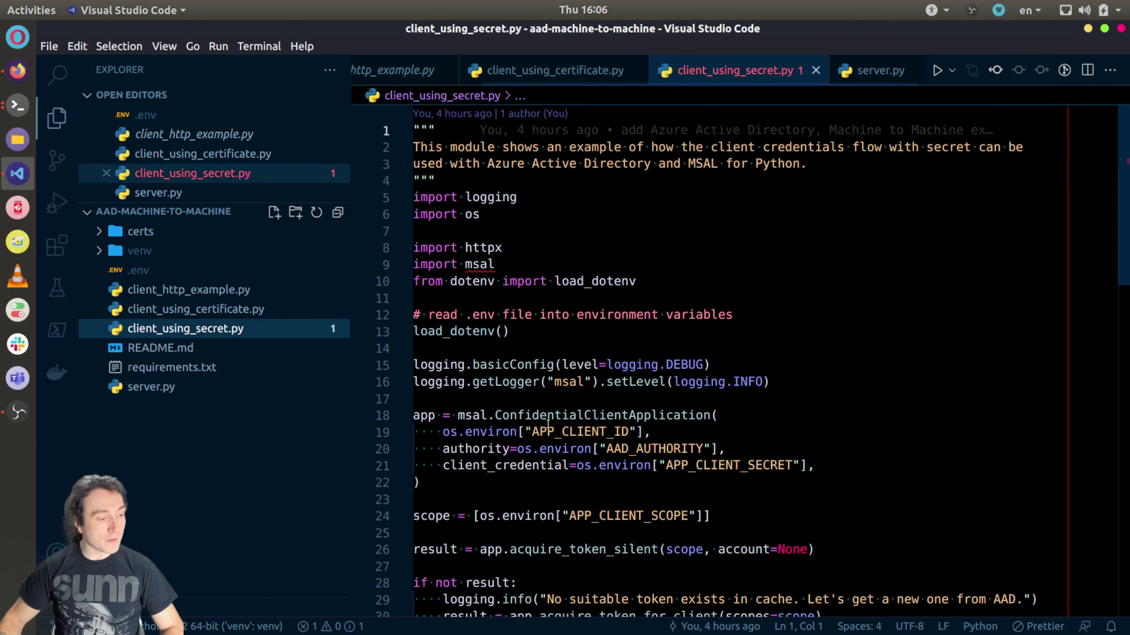
pyautogui.scroll(-1, 549, 354)
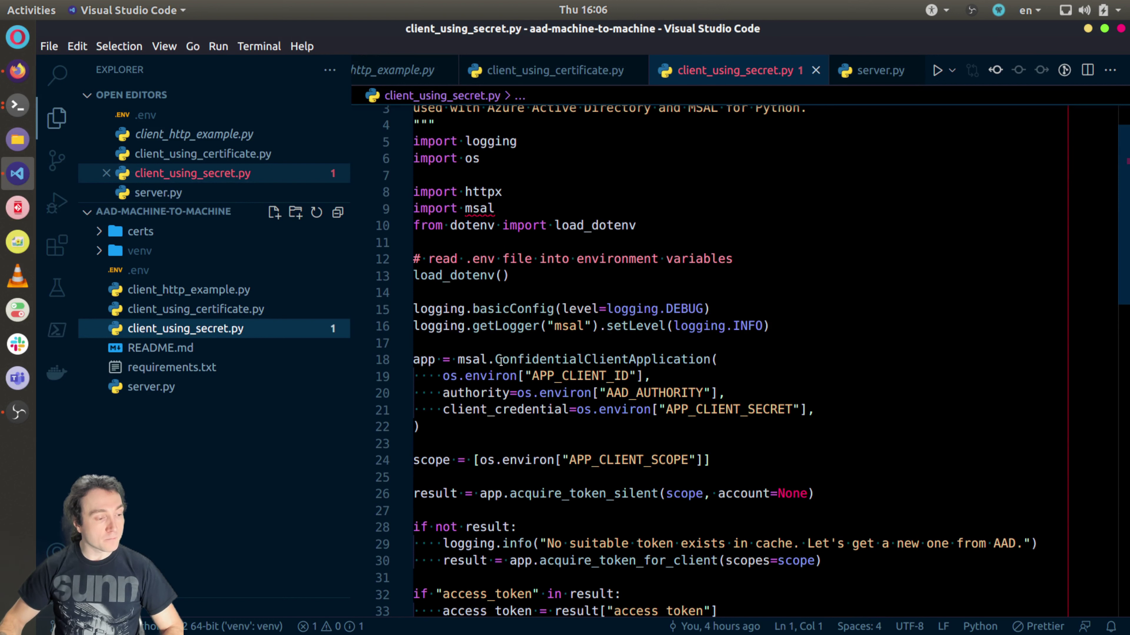
pyautogui.moveTo(497, 360); pyautogui.dragTo(707, 364)
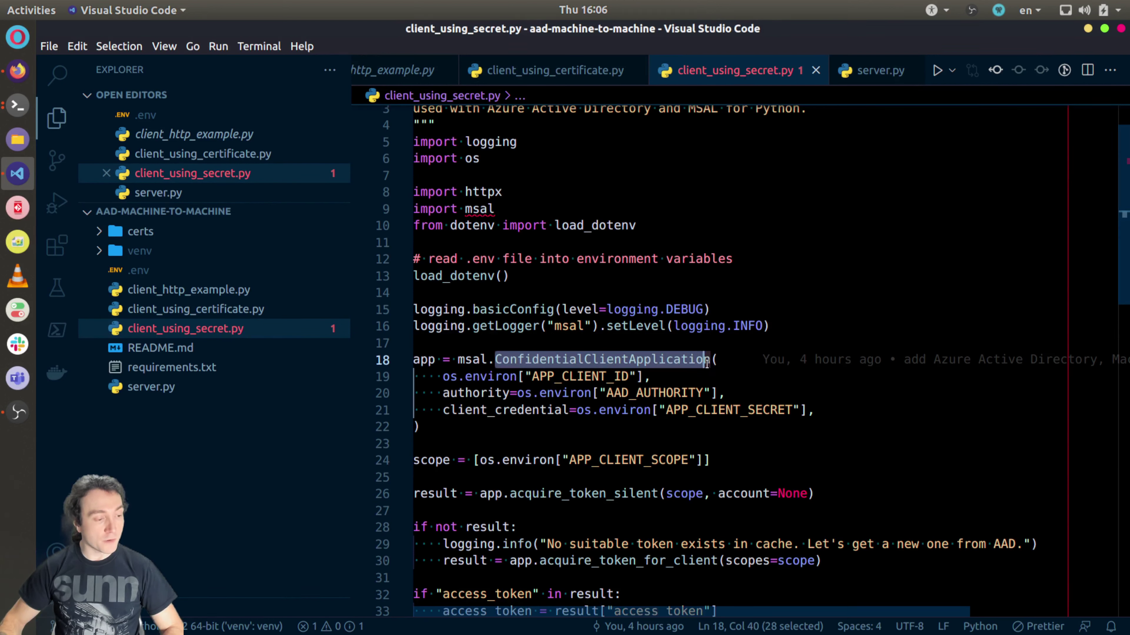
pyautogui.press('Down')
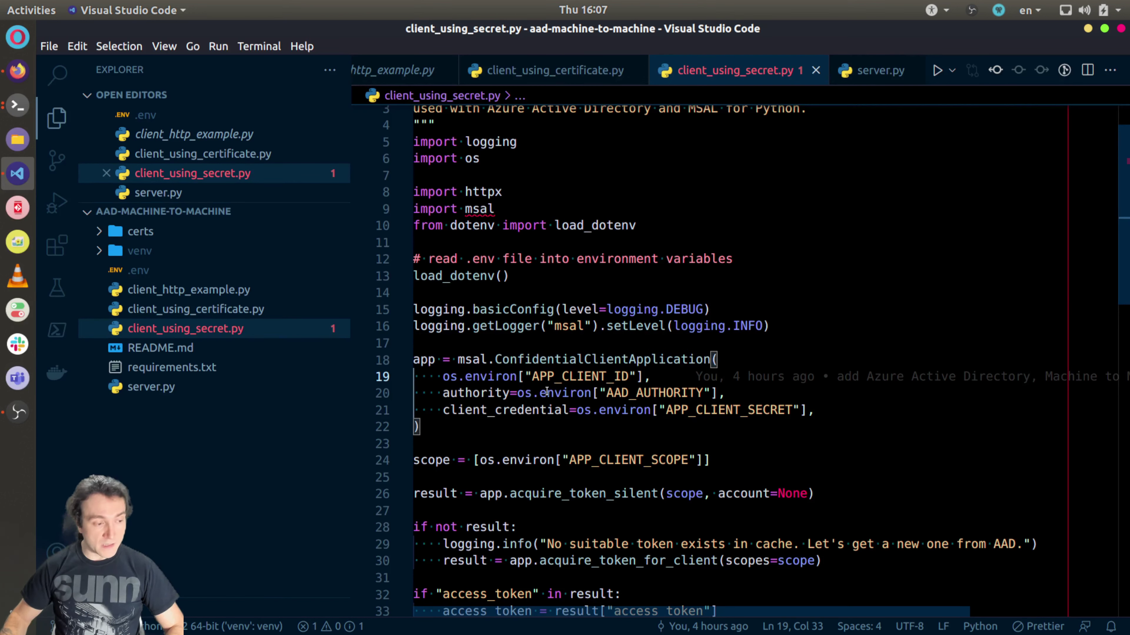
pyautogui.moveTo(510, 363); pyautogui.dragTo(684, 363)
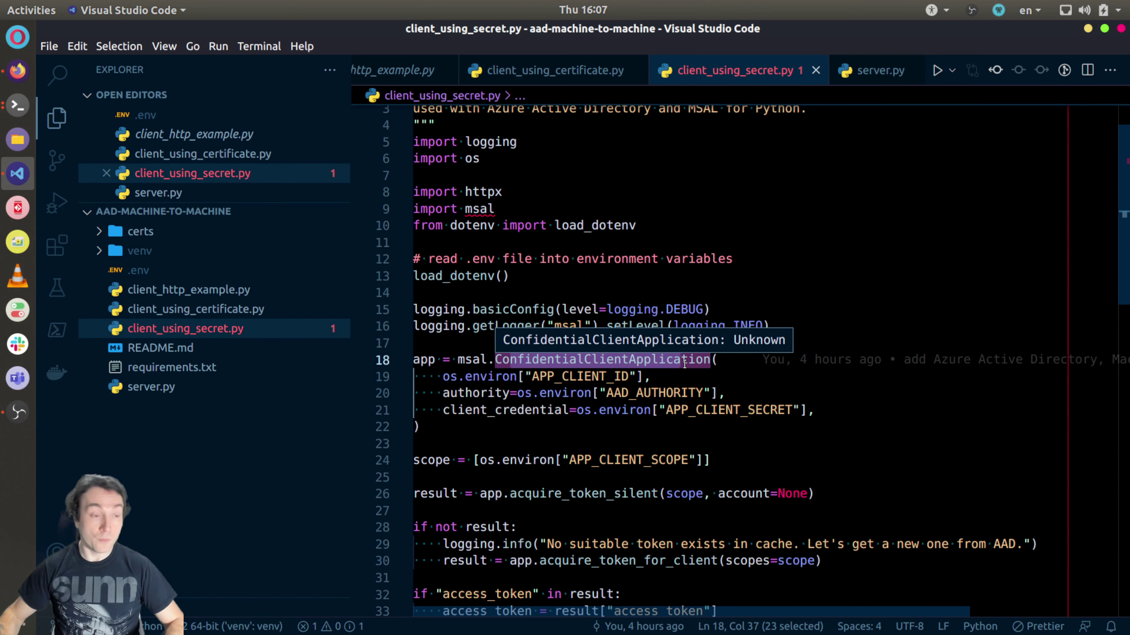
pyautogui.click(516, 428)
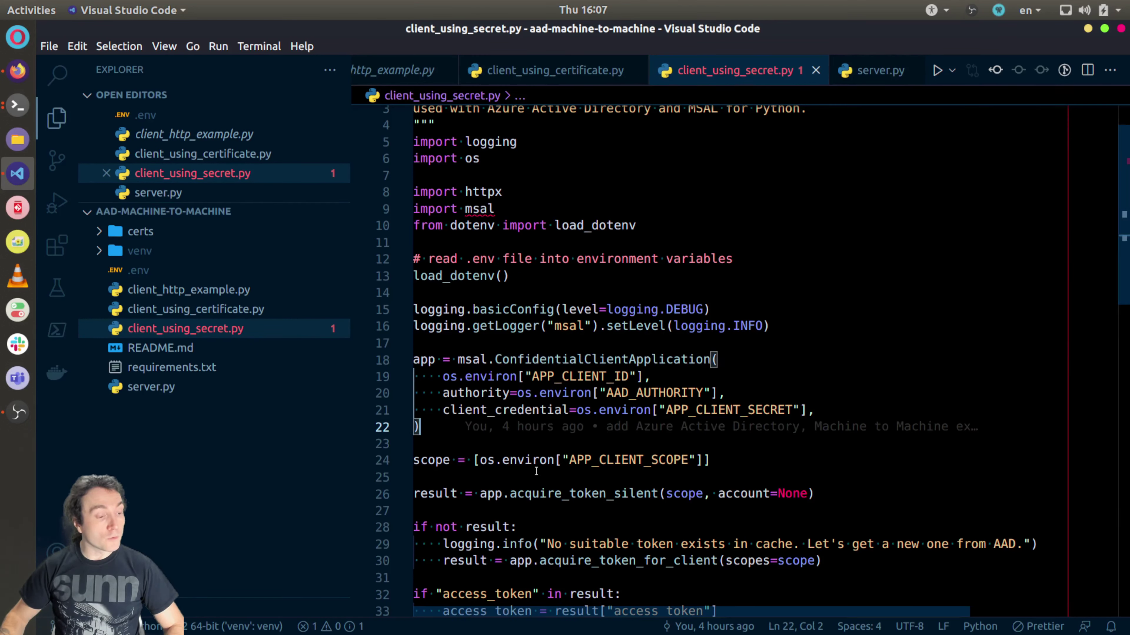
pyautogui.moveTo(528, 405)
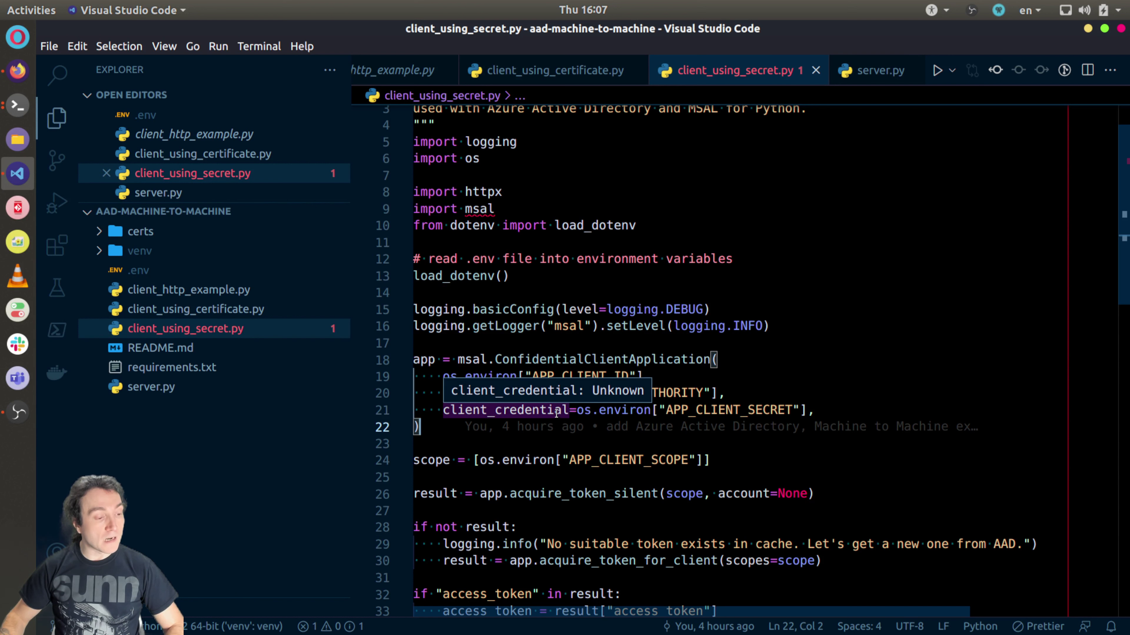
pyautogui.moveTo(516, 426)
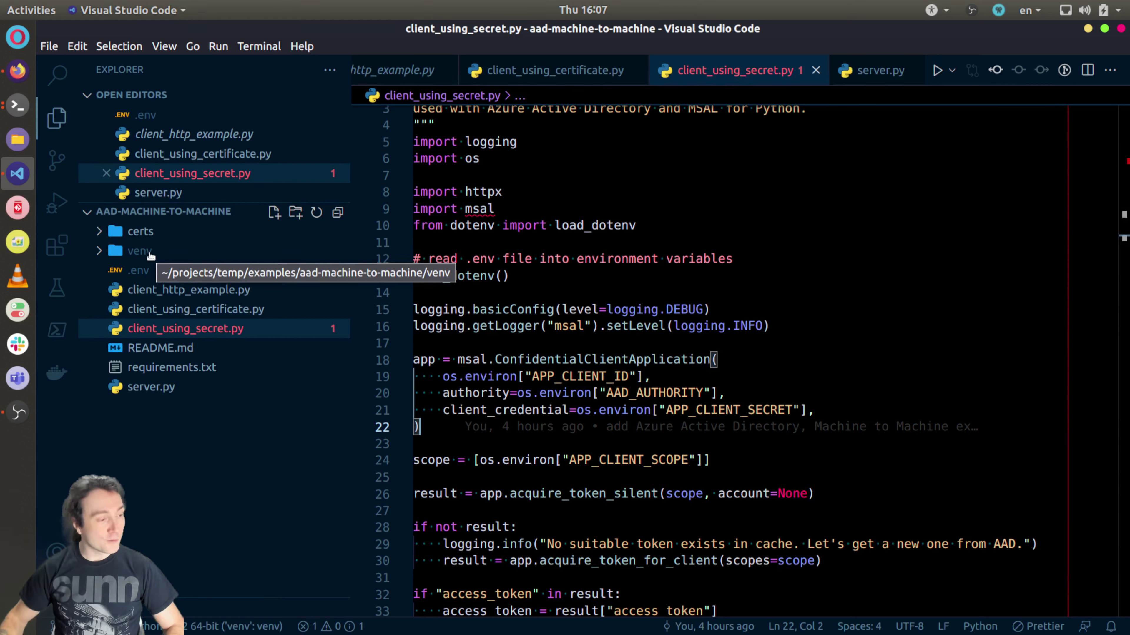
# - Open create-cert.sh in the certs folder and review its openssl commands and the usage examples in the header comments
pyautogui.click(141, 231)
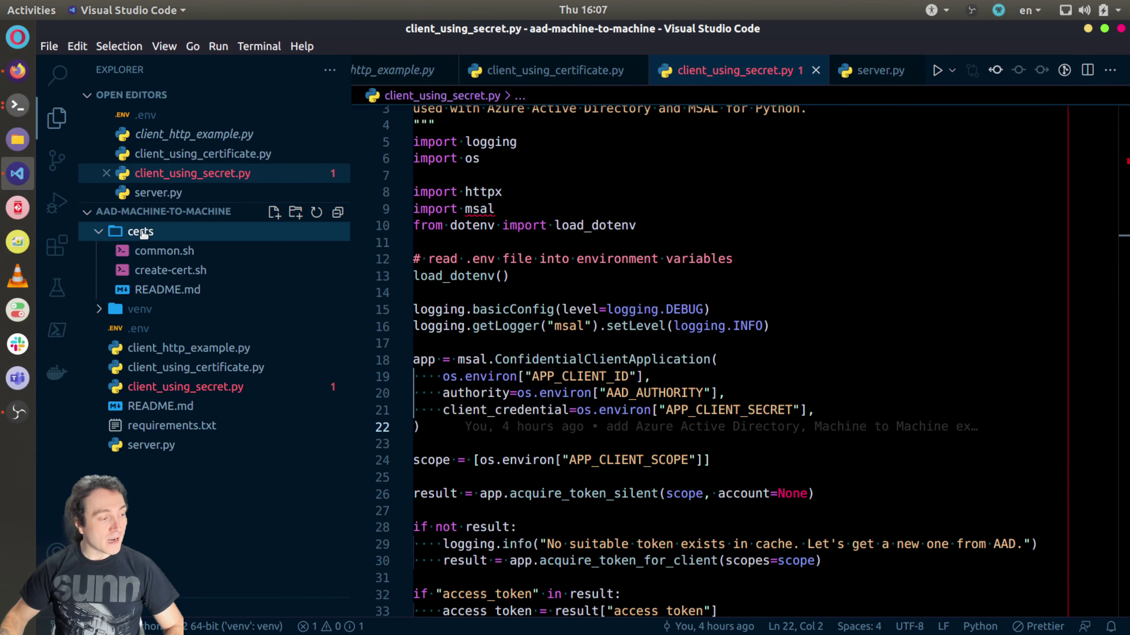
pyautogui.click(151, 272)
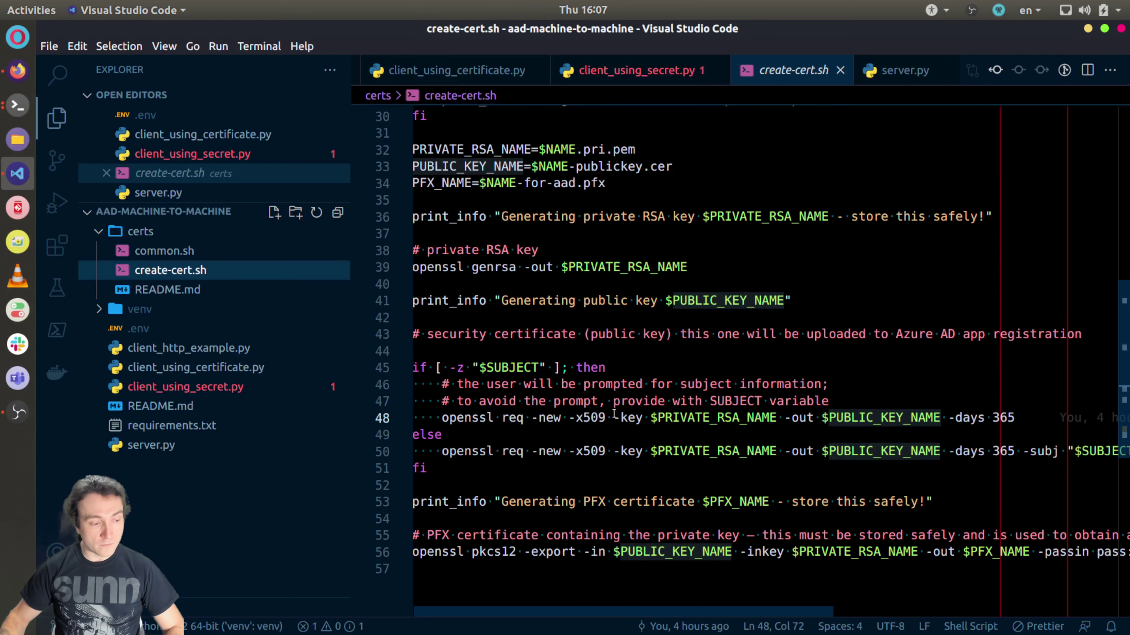
pyautogui.scroll(-2, 637, 488)
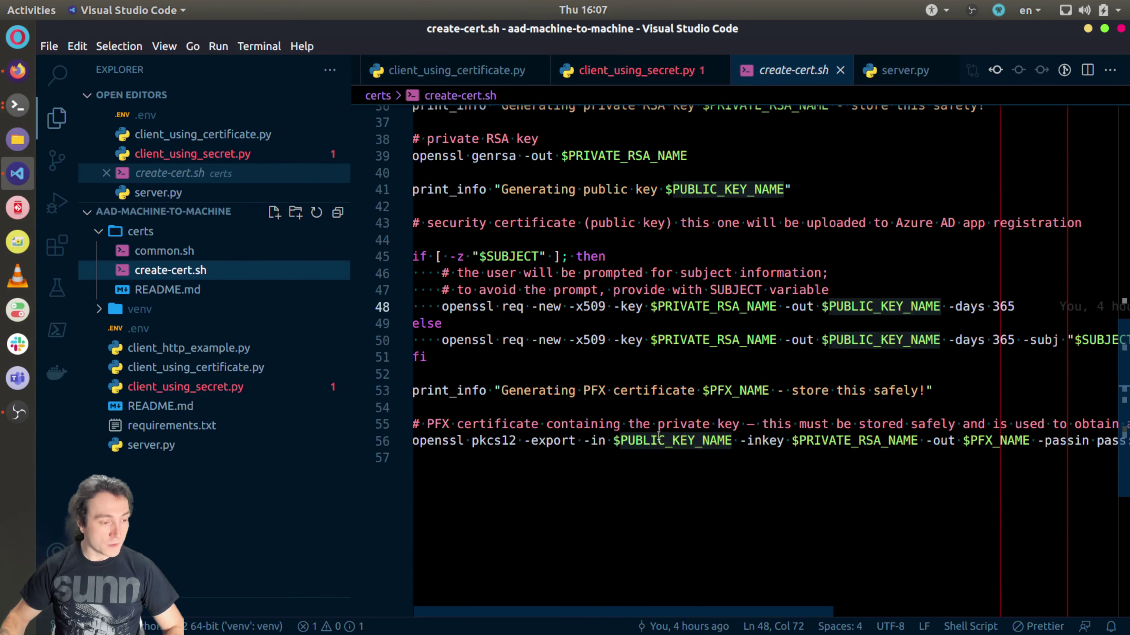
pyautogui.scroll(12, 618, 407)
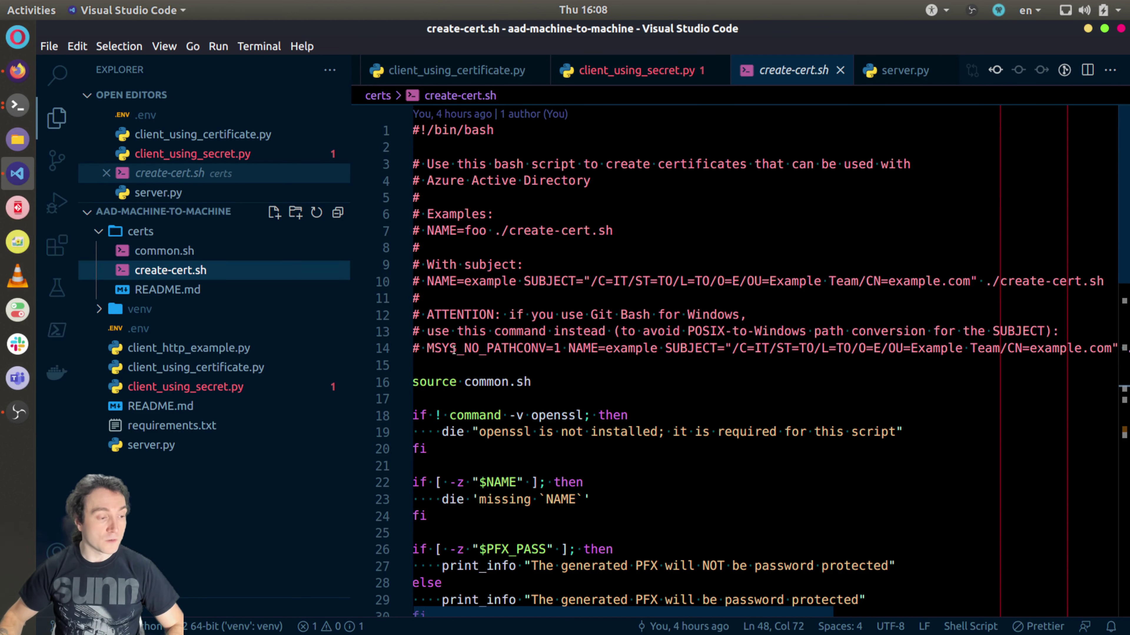
pyautogui.moveTo(427, 351); pyautogui.dragTo(563, 348)
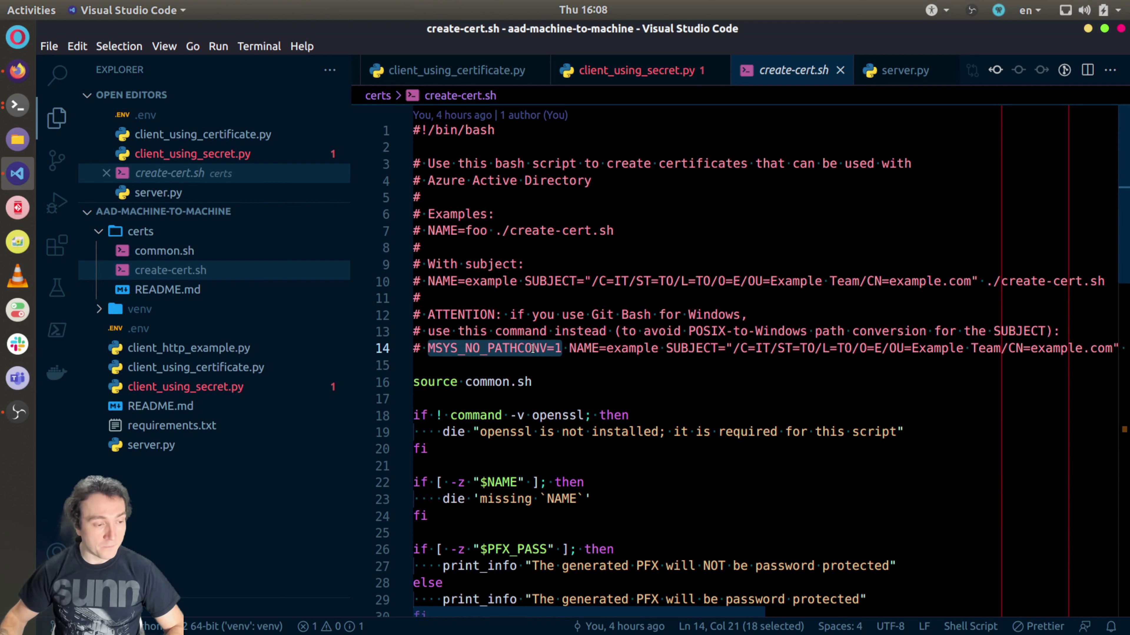
pyautogui.click(732, 348)
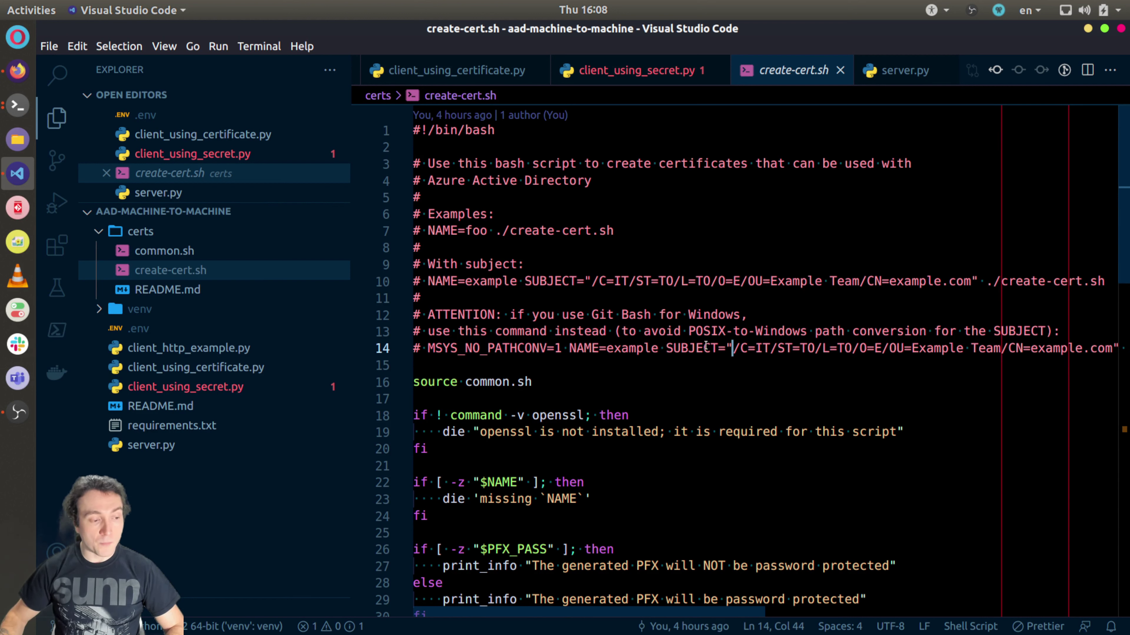
pyautogui.moveTo(668, 348); pyautogui.dragTo(940, 349)
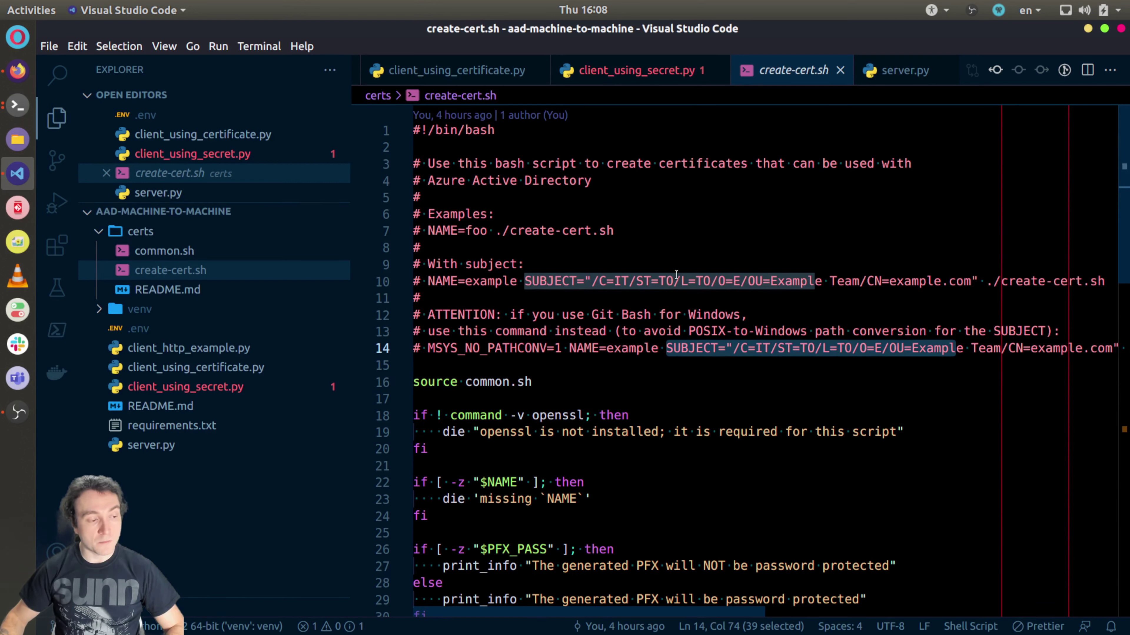
pyautogui.moveTo(615, 231); pyautogui.dragTo(428, 230)
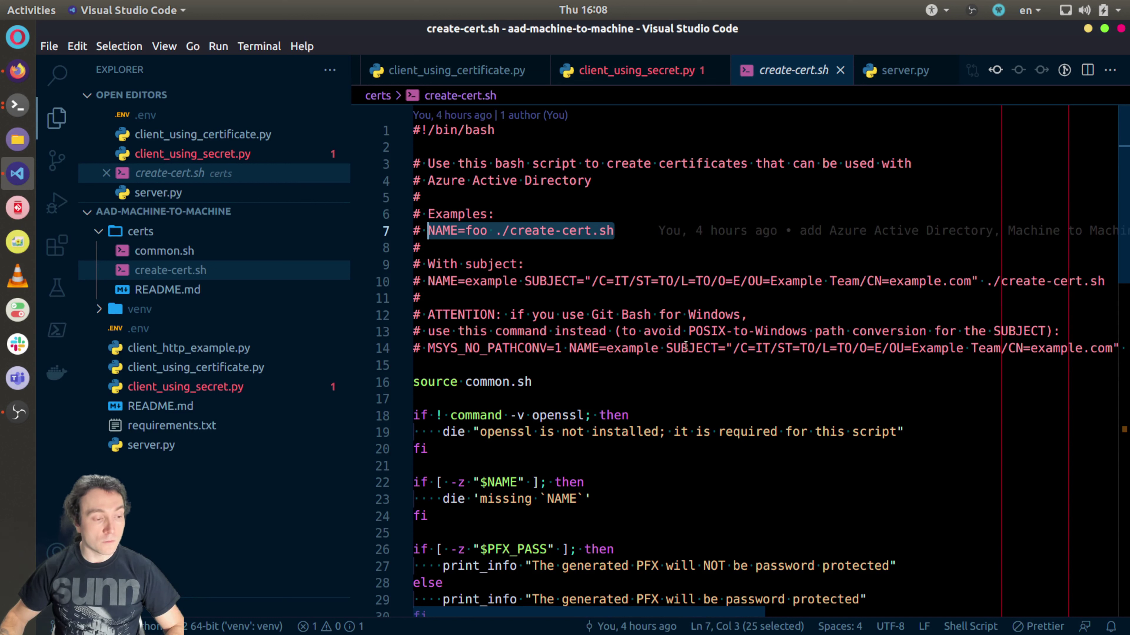
pyautogui.moveTo(666, 348); pyautogui.dragTo(785, 349)
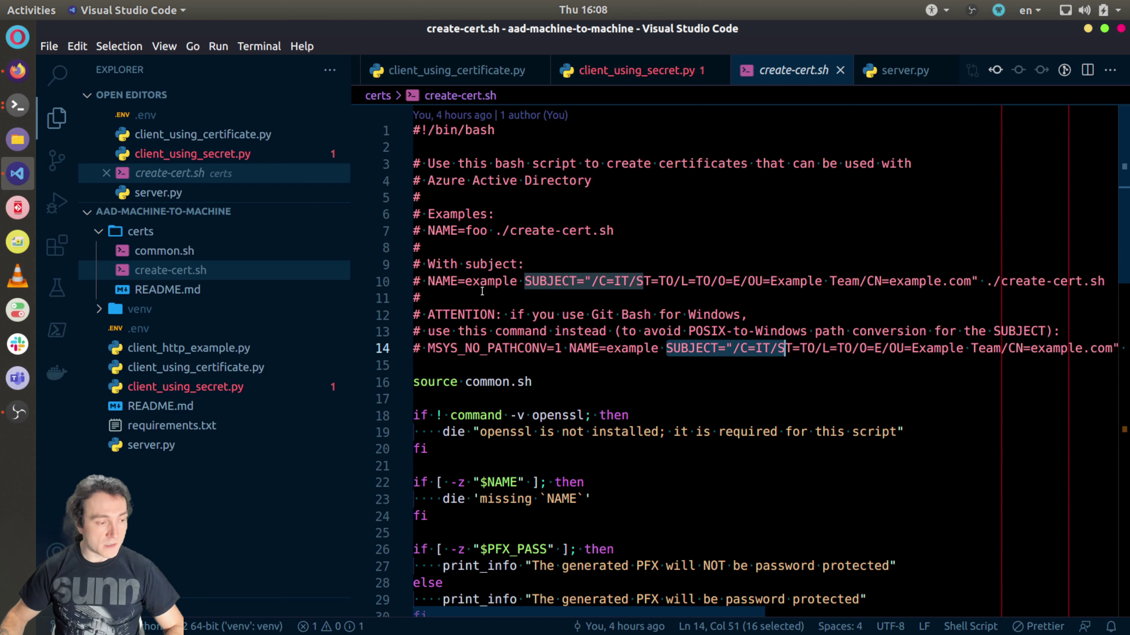
# - Copy the "With subject" example command, starting at NAME=example, from line 10 of create-cert.sh
pyautogui.click(428, 281)
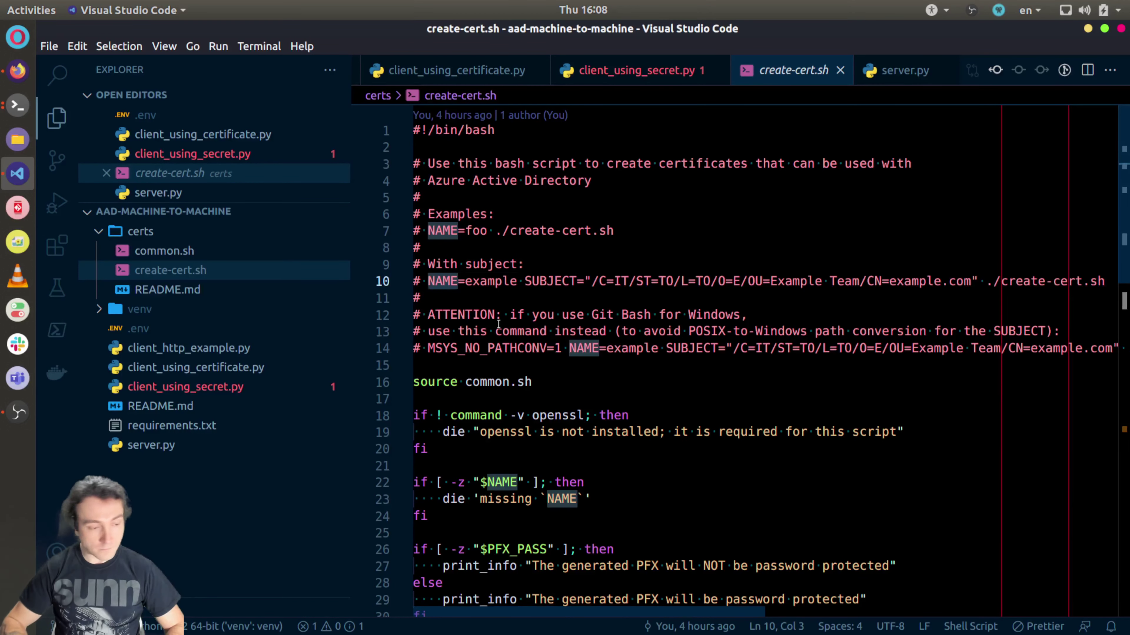
pyautogui.hotkey('shift', 'End')
pyautogui.press('super+c')
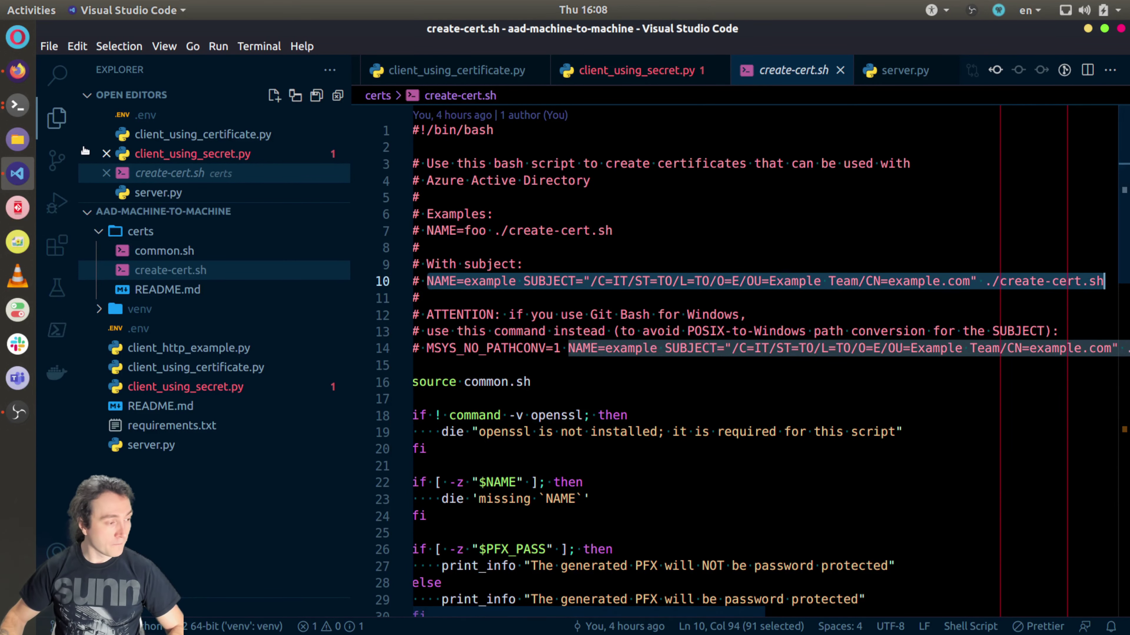
# - Open a new Terminal window and change to the directory projects/temp/examples/aad-machine-to-machine/certs/
pyautogui.click(18, 105)
pyautogui.rightClick(18, 105)
pyautogui.click(356, 208)
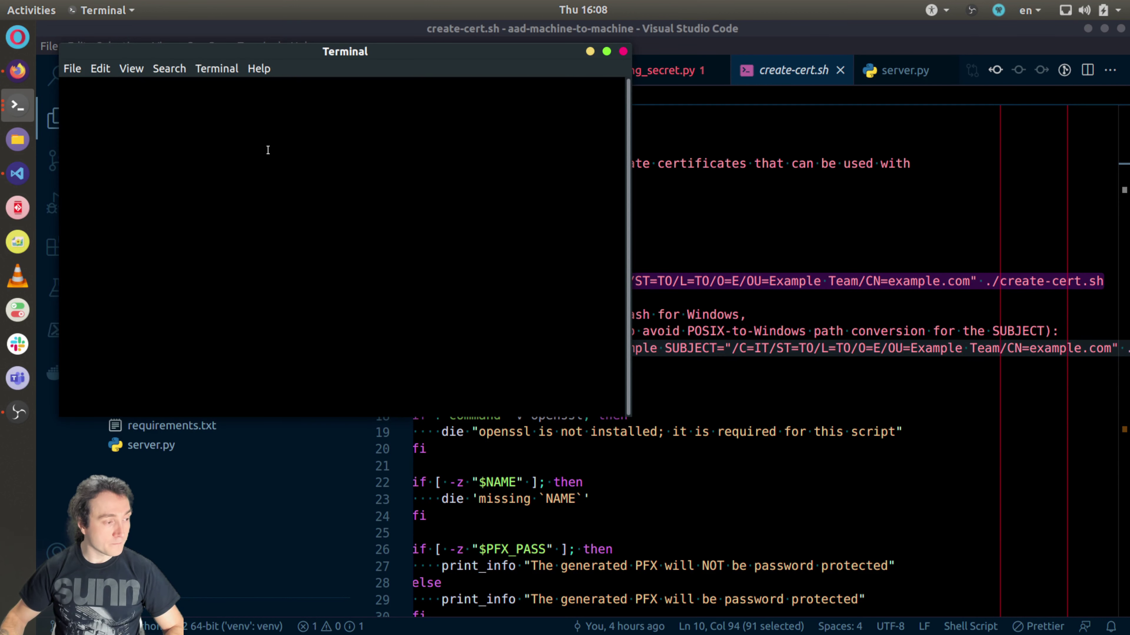
pyautogui.write('cd projects/temp')
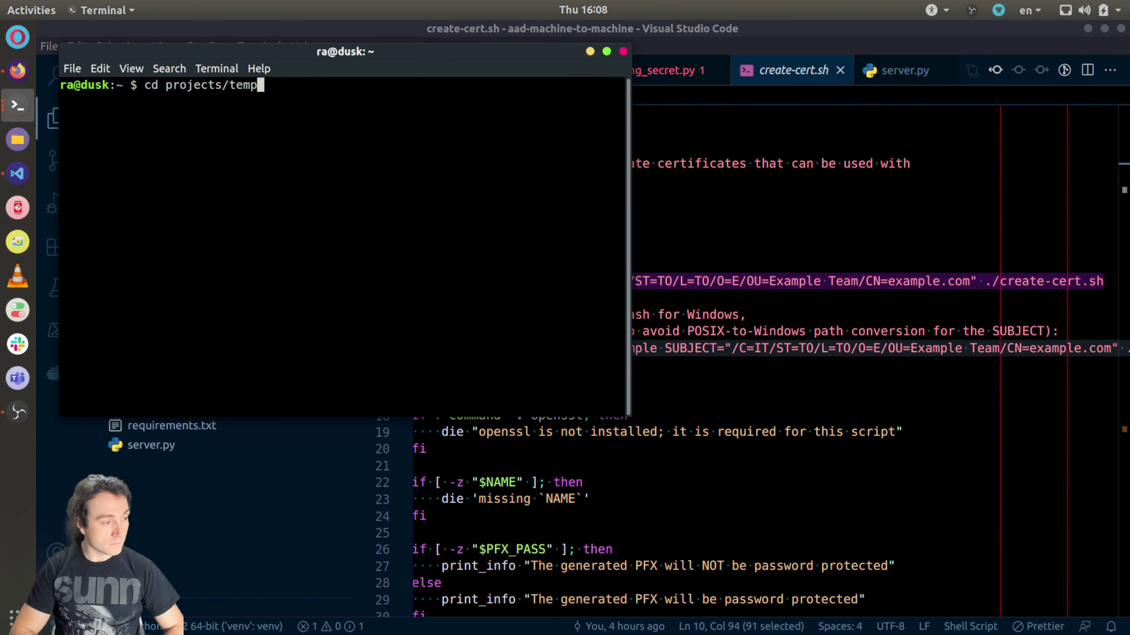
pyautogui.write('/')
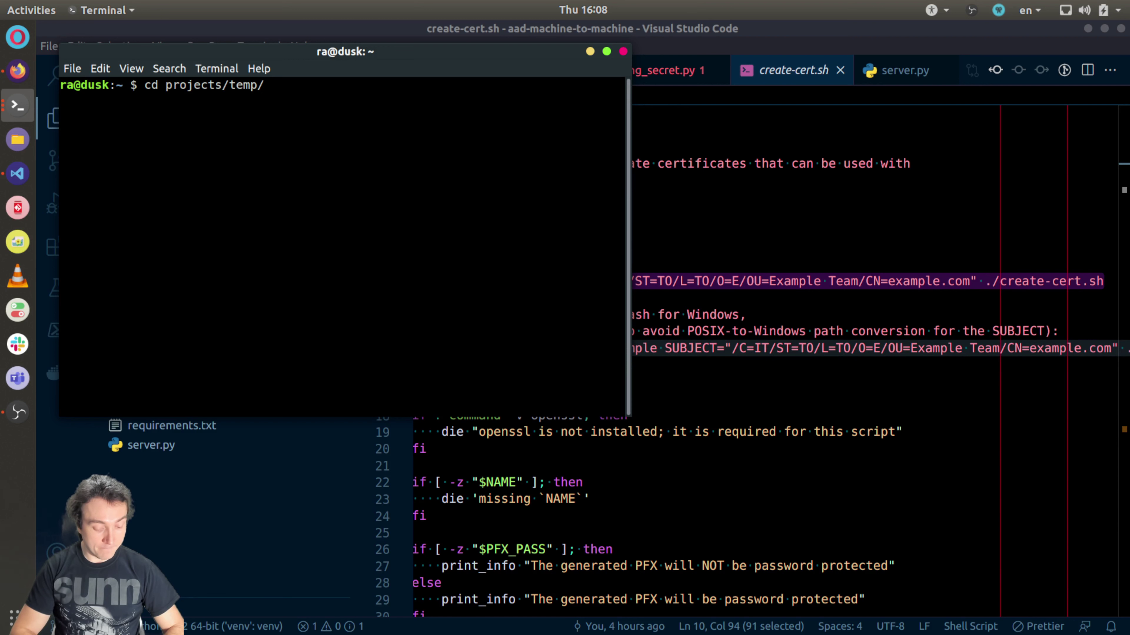
pyautogui.write('ex')
pyautogui.press('Tab')
pyautogui.write('a')
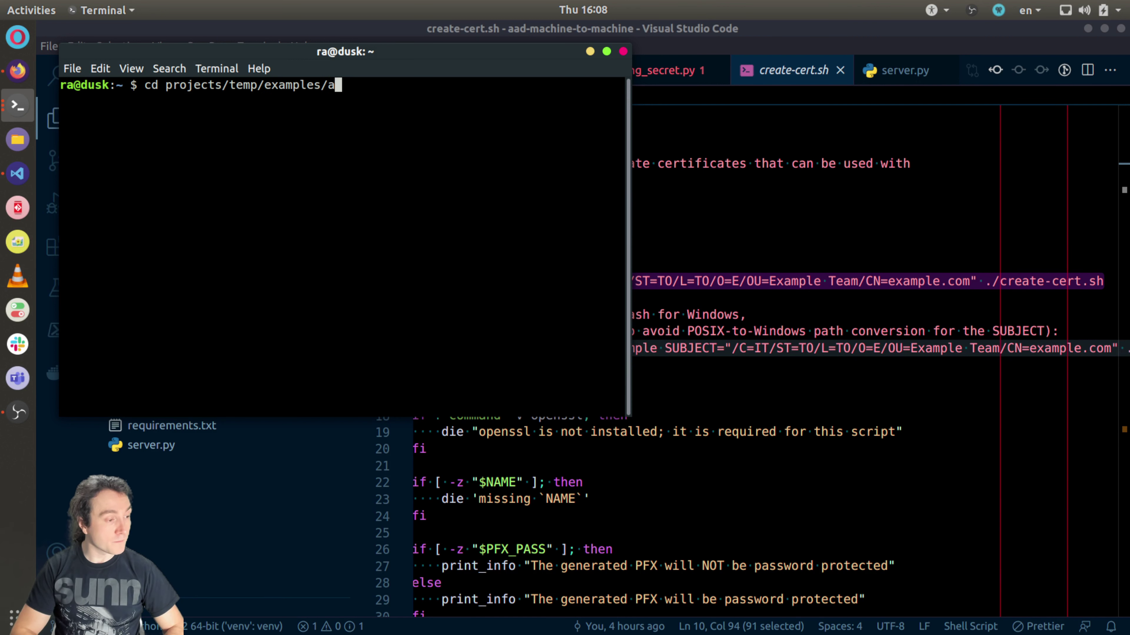
pyautogui.press('Tab')
pyautogui.write('c')
pyautogui.press('Tab')
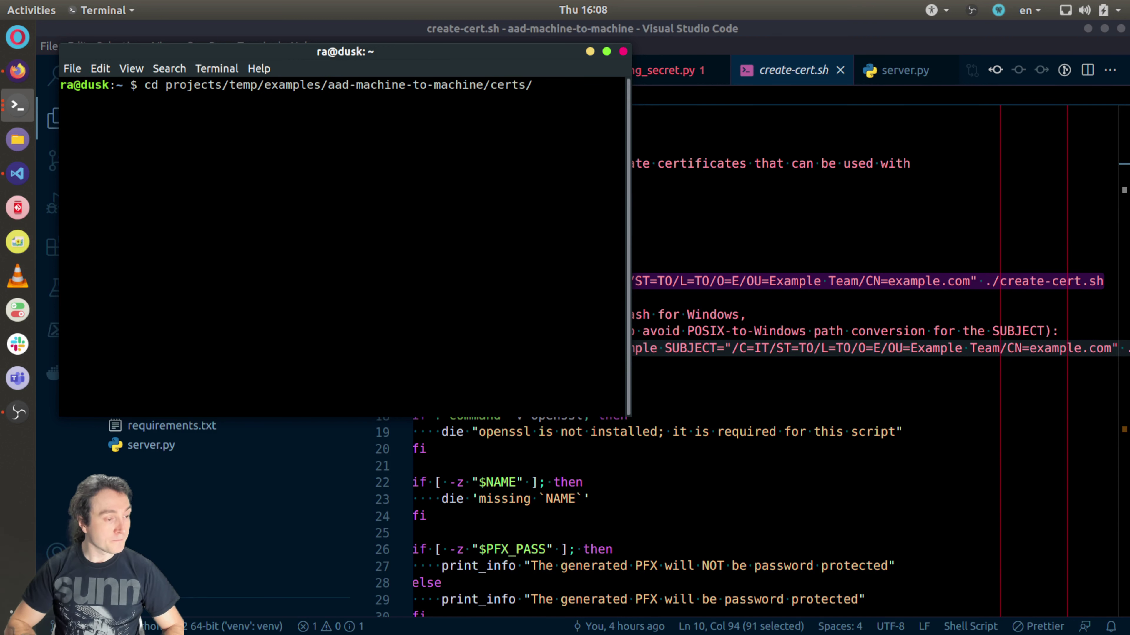
pyautogui.press('Return')
# - Maximize the Terminal and run the copied command NAME=example SUBJECT="/C=IT/ST=TO/L=TO/O=E/OU=Example Team/CN=example.com" ./create-cert.sh
pyautogui.press('super+Up')
pyautogui.rightClick(494, 159)
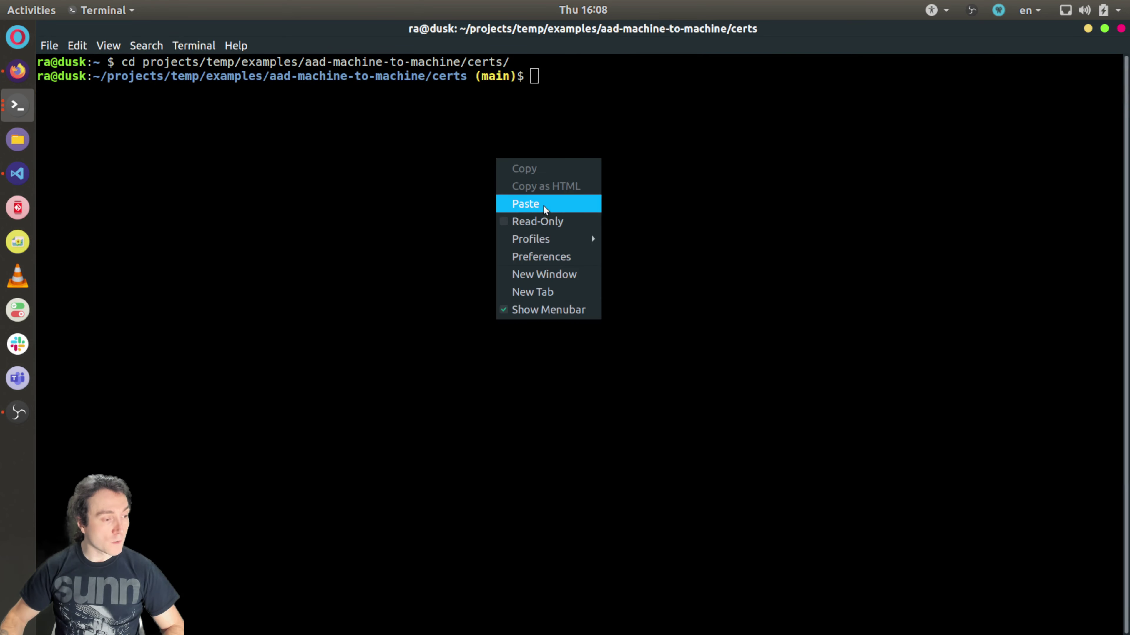
pyautogui.click(544, 204)
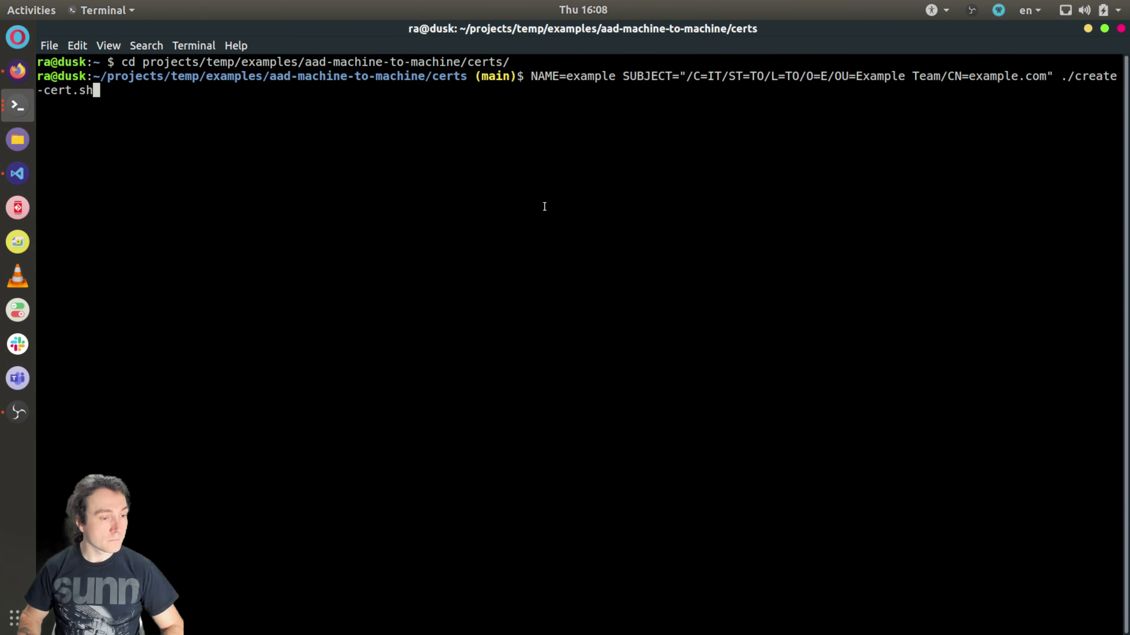
pyautogui.press('Return')
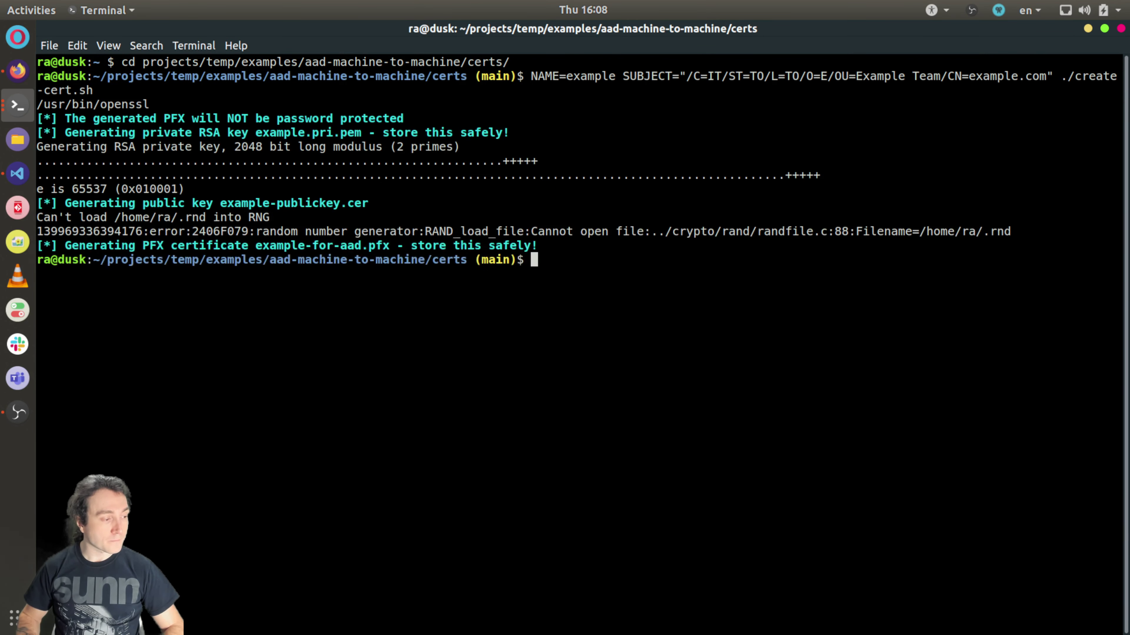
# - List the certs folder with dir and examine the generated PFX, private key and public key files
pyautogui.write('dir')
pyautogui.press('Return')
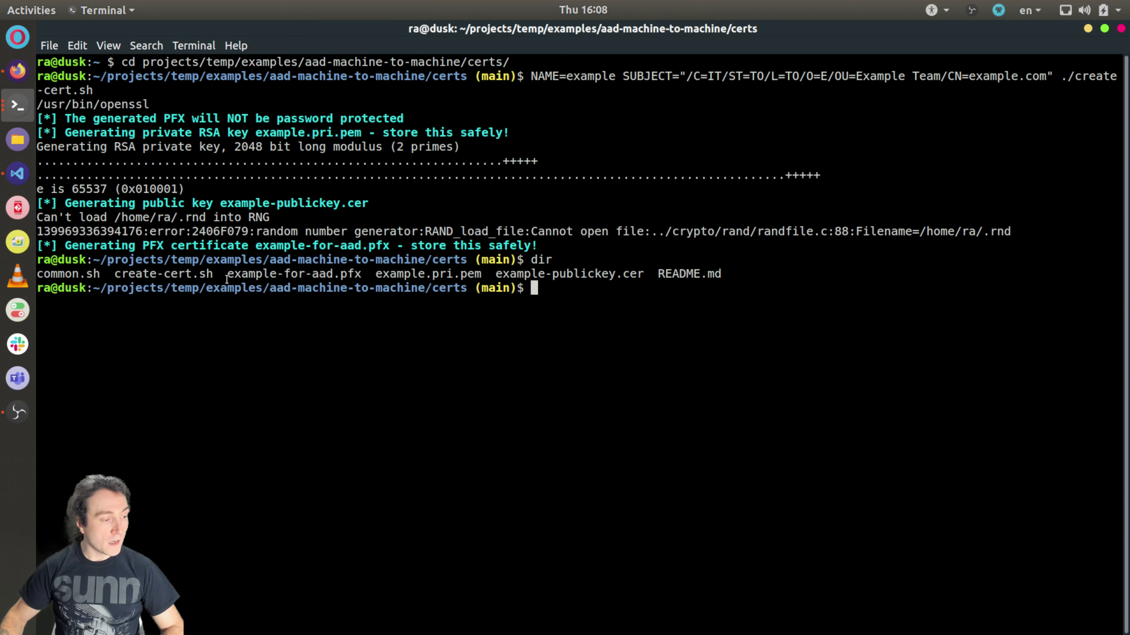
pyautogui.moveTo(355, 277); pyautogui.dragTo(220, 278)
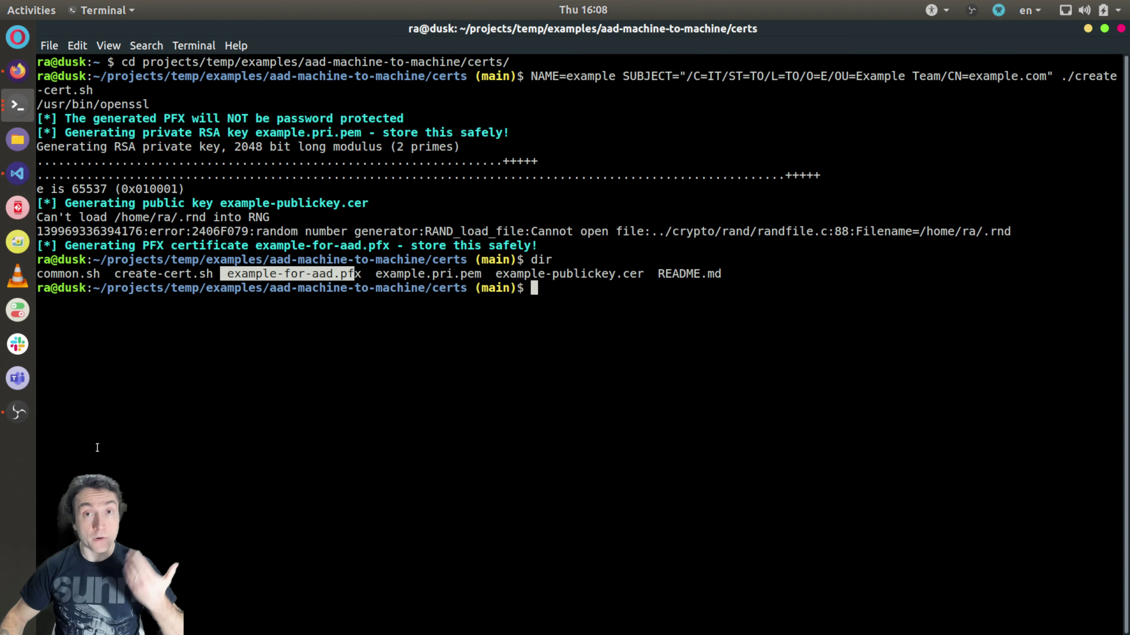
pyautogui.click(374, 281)
pyautogui.moveTo(374, 281); pyautogui.dragTo(616, 276)
pyautogui.click(477, 278)
pyautogui.click(600, 309)
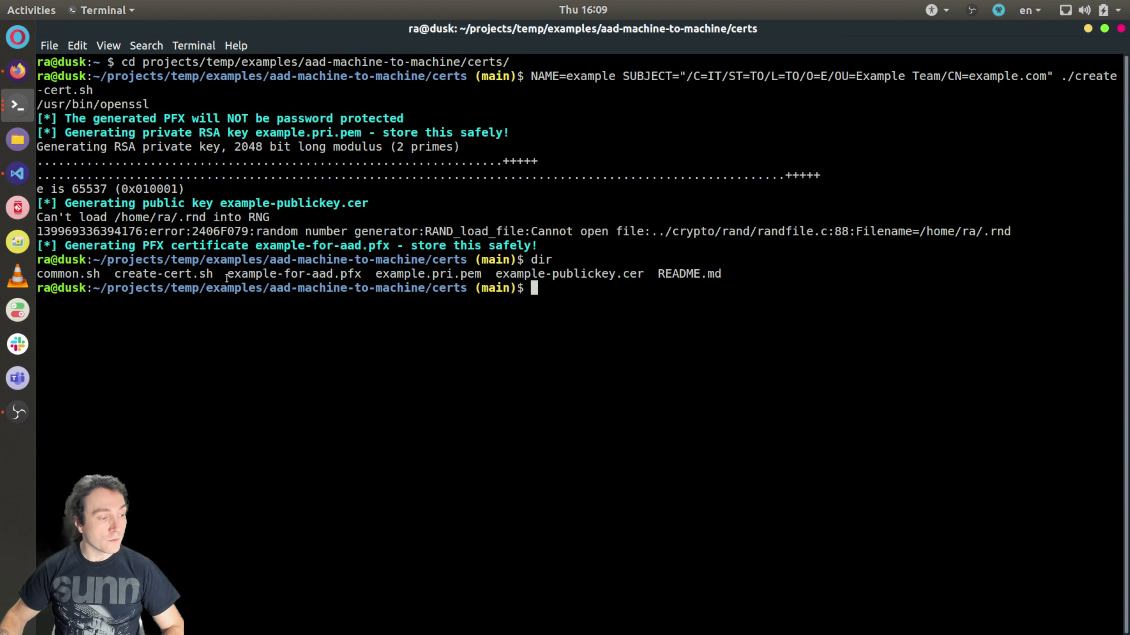
pyautogui.moveTo(227, 278); pyautogui.dragTo(344, 282)
# - Switch to the Azure portal in Firefox, view Torino Tutorial API's certificates and secrets, and return to the Default Directory's app registrations
pyautogui.click(17, 71)
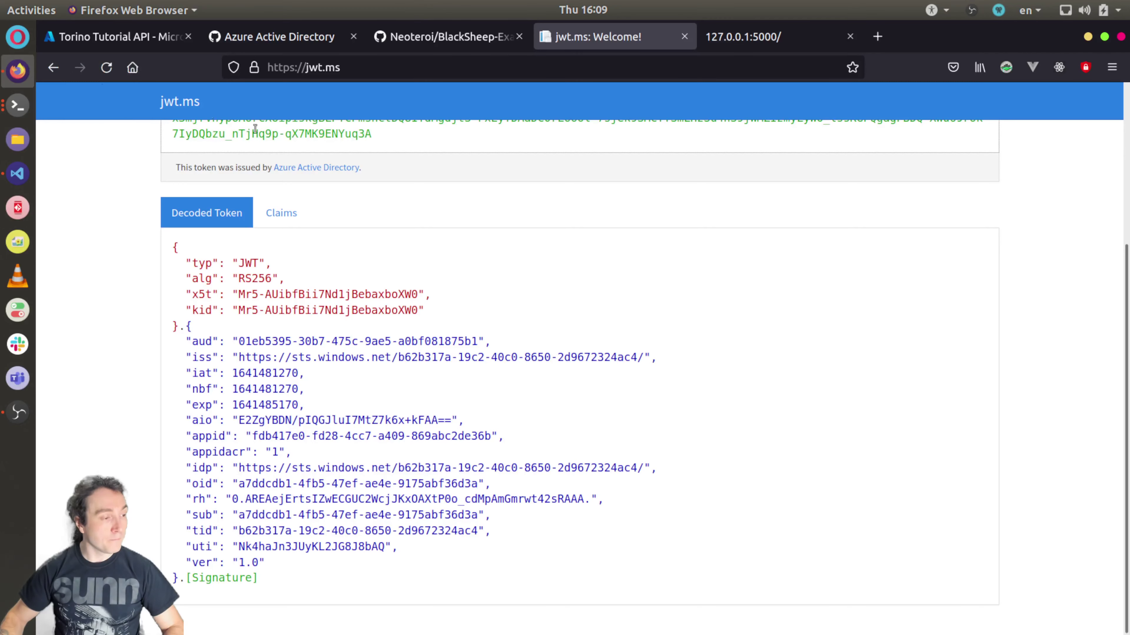
pyautogui.click(130, 41)
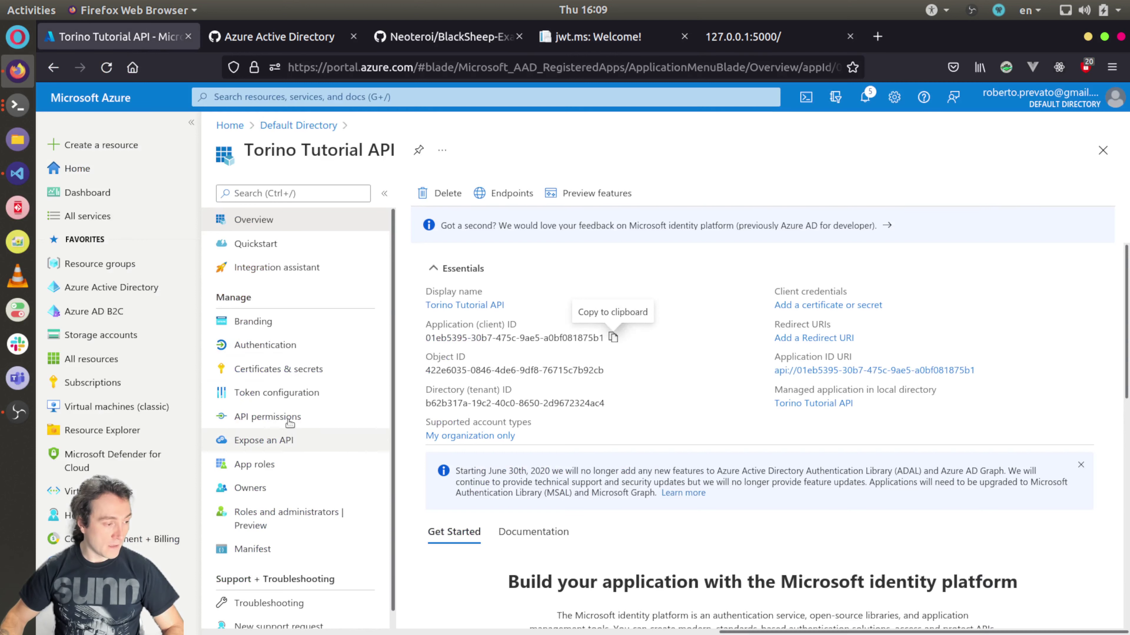
pyautogui.click(290, 370)
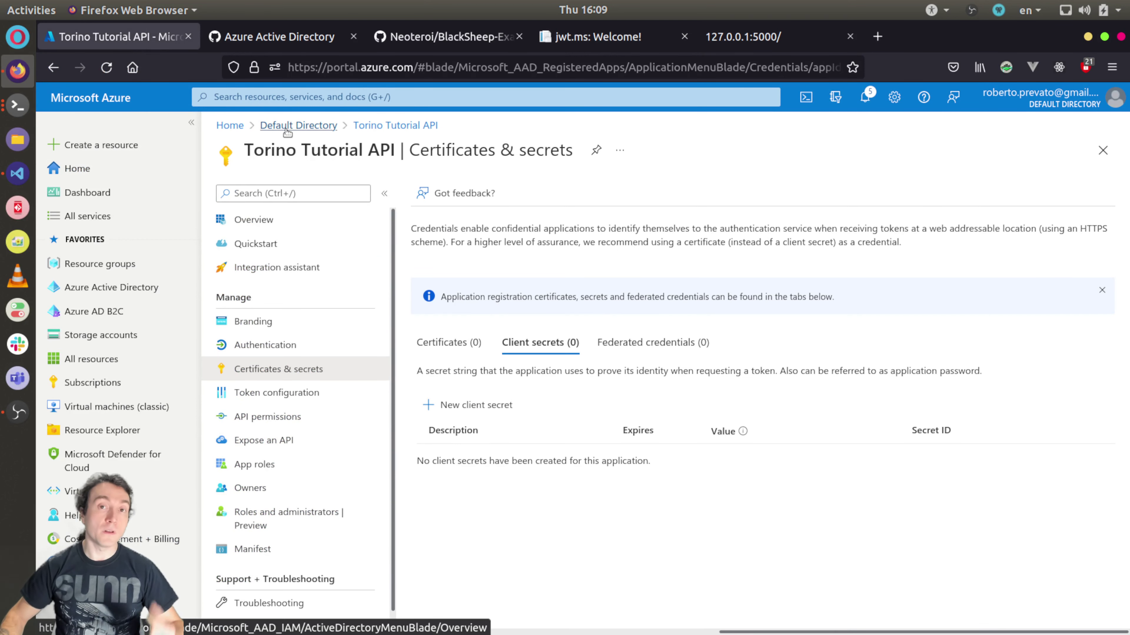
pyautogui.click(304, 126)
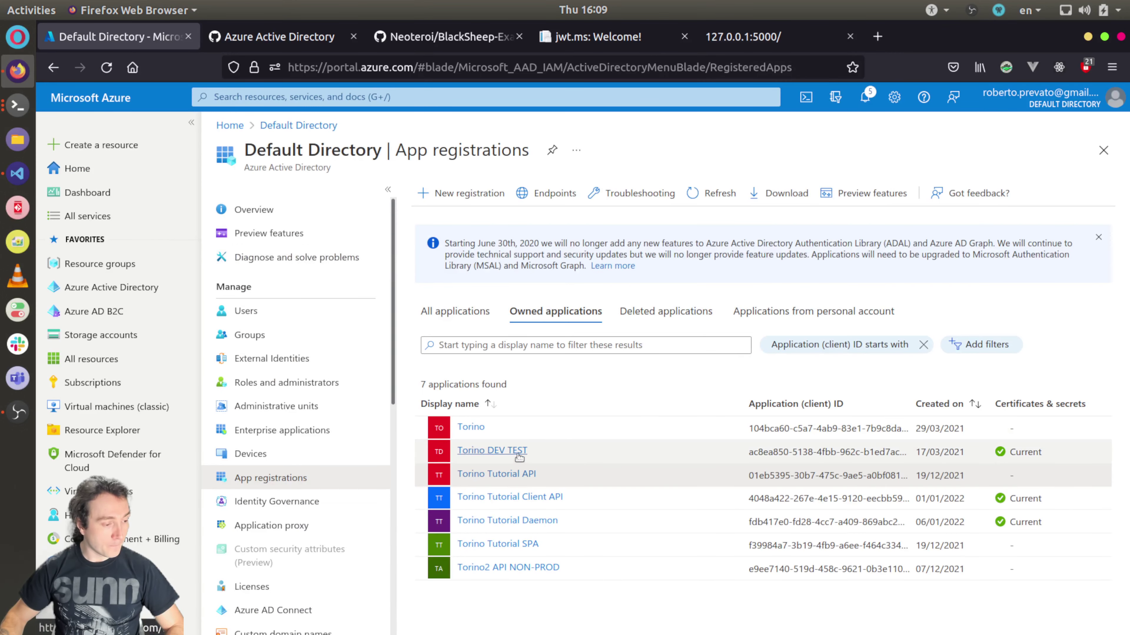
# - Open the Torino Tutorial Daemon app registration and show the certificates under its Certificates & secrets
pyautogui.click(525, 530)
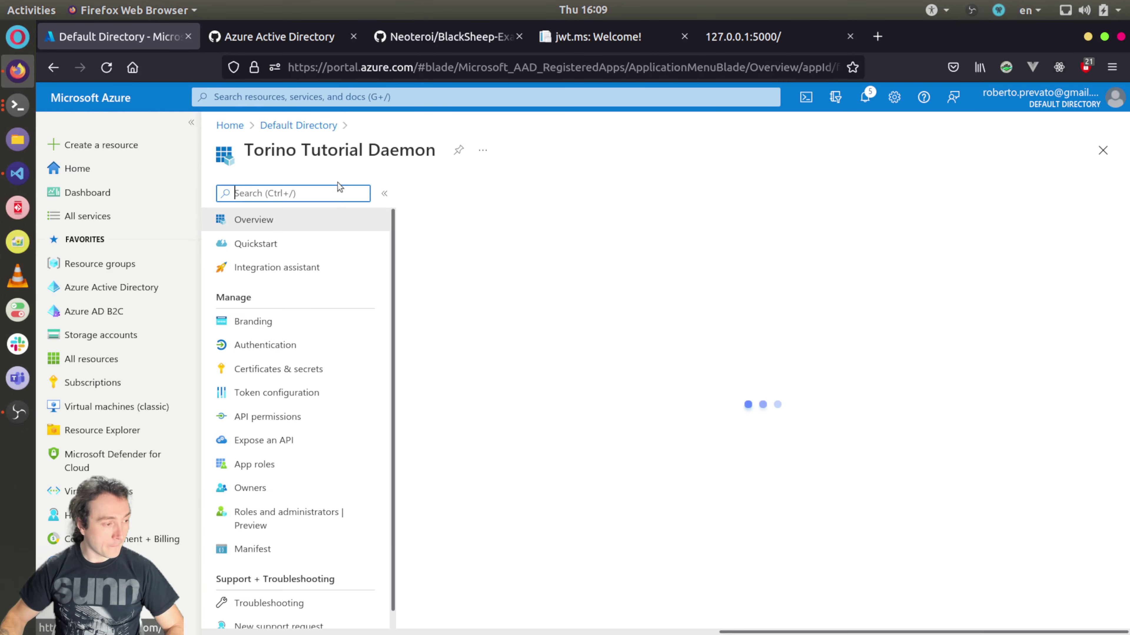
pyautogui.click(299, 370)
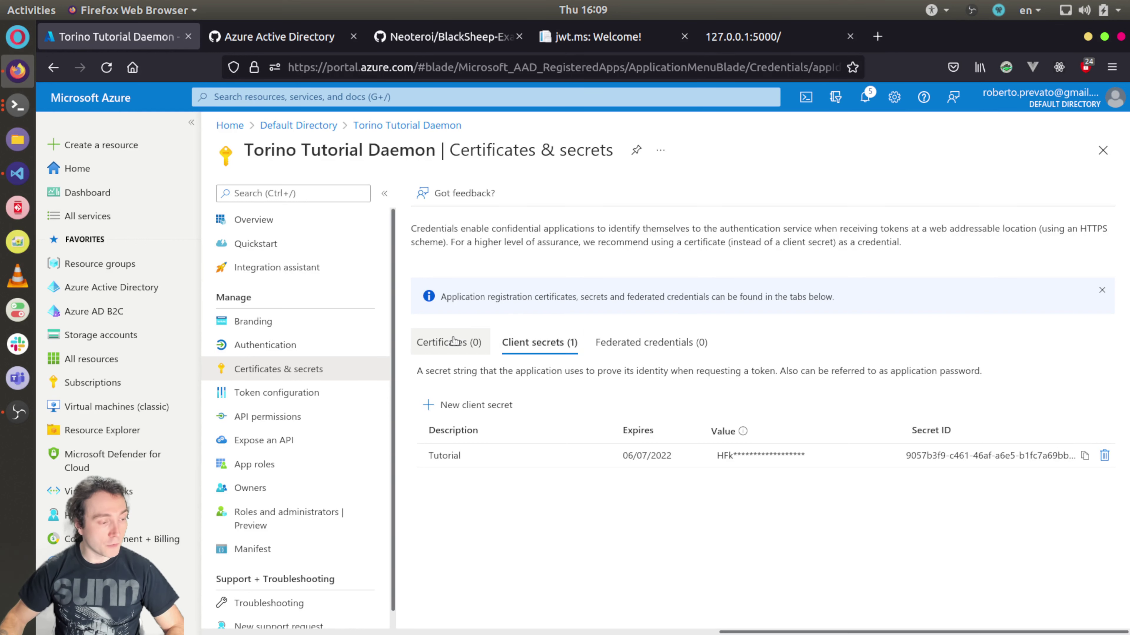
pyautogui.click(450, 352)
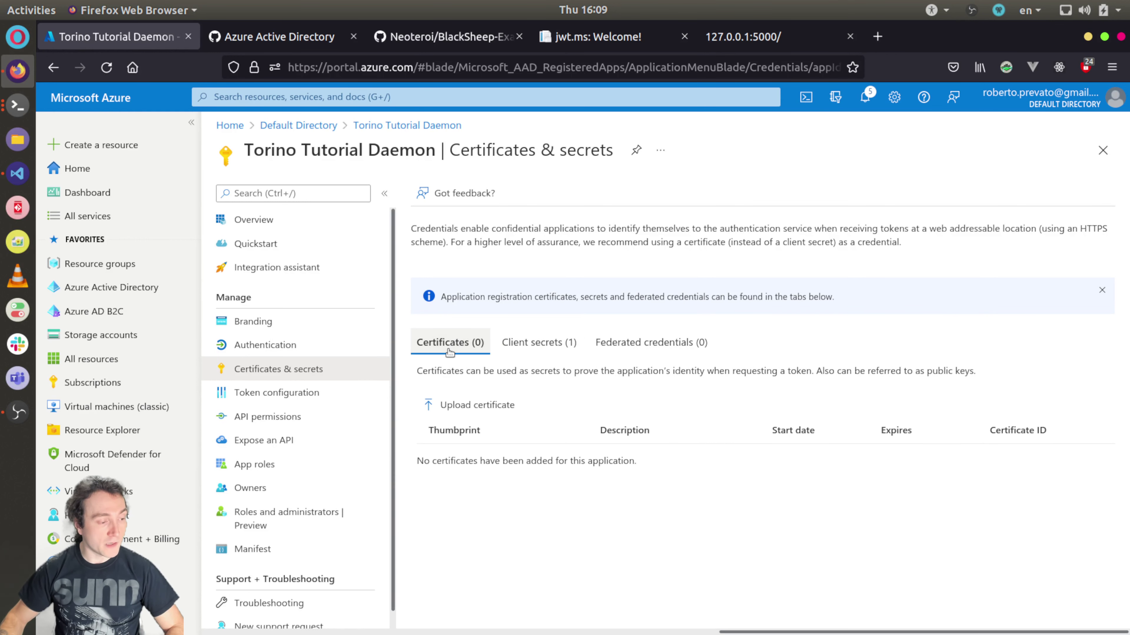
# - Start a certificate upload and choose example-for-aad.pfx from the certs folder, with all file types listed
pyautogui.click(467, 405)
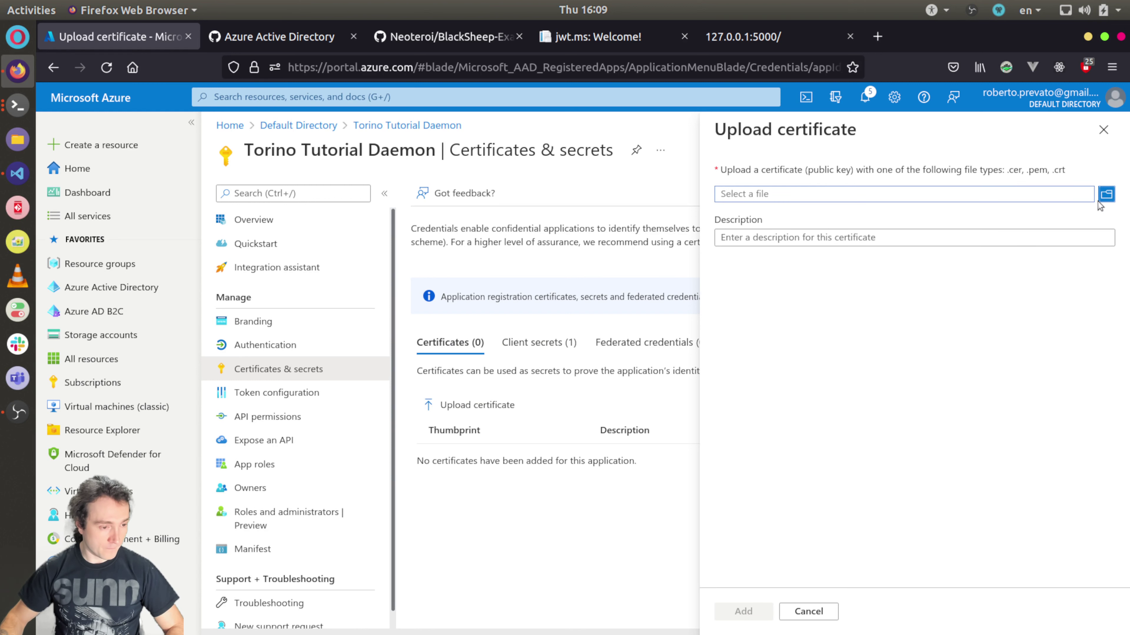
pyautogui.click(1106, 194)
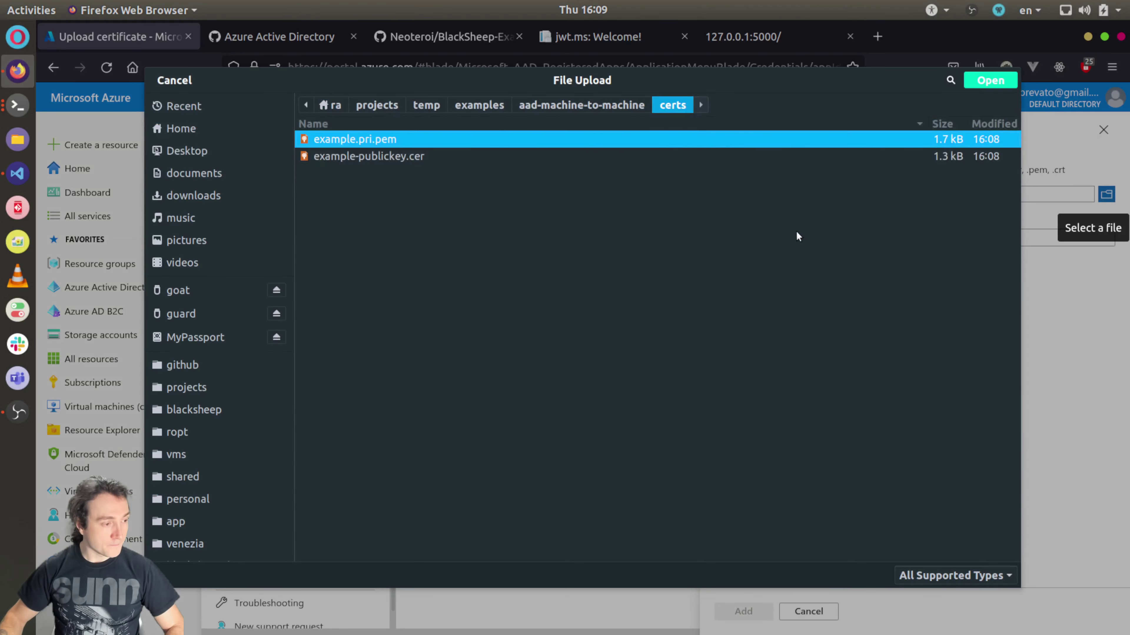
pyautogui.click(613, 103)
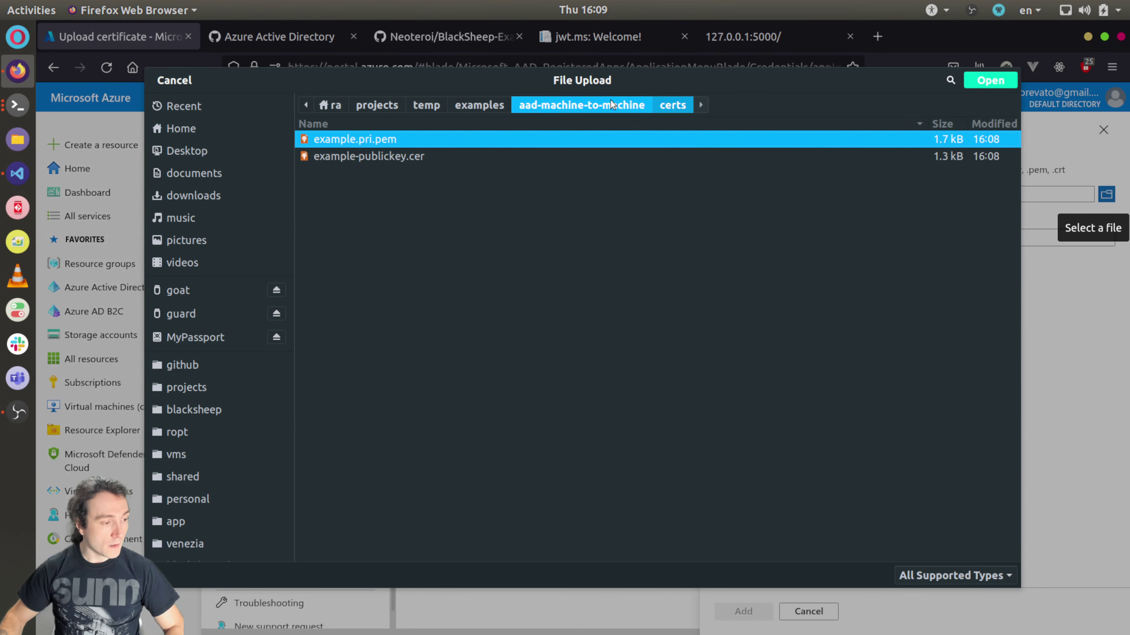
pyautogui.click(936, 578)
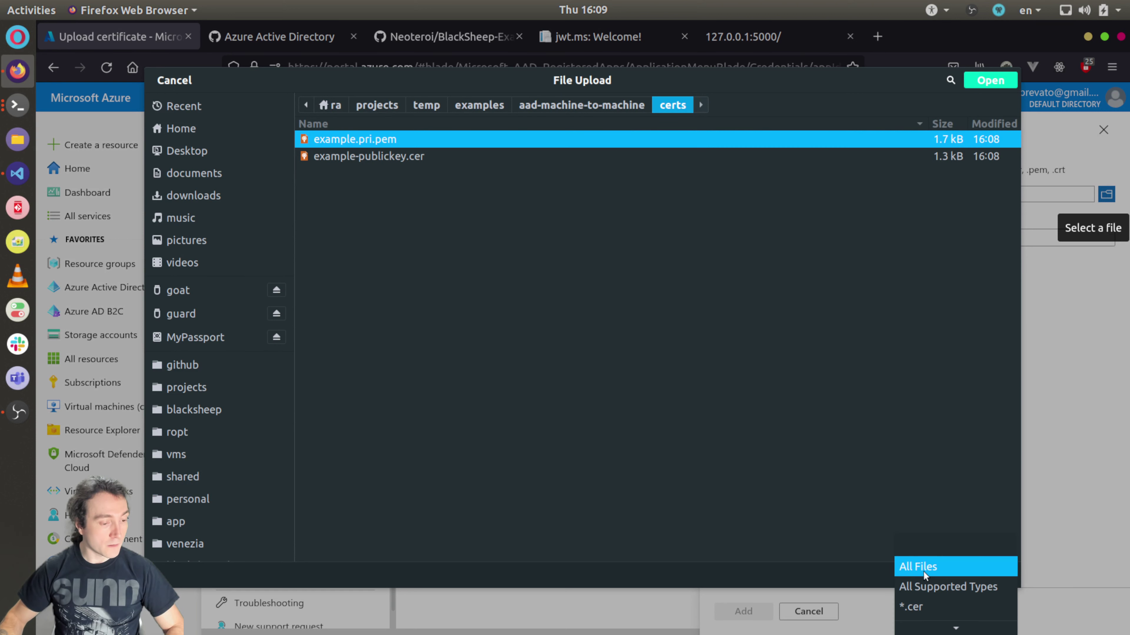
pyautogui.click(923, 569)
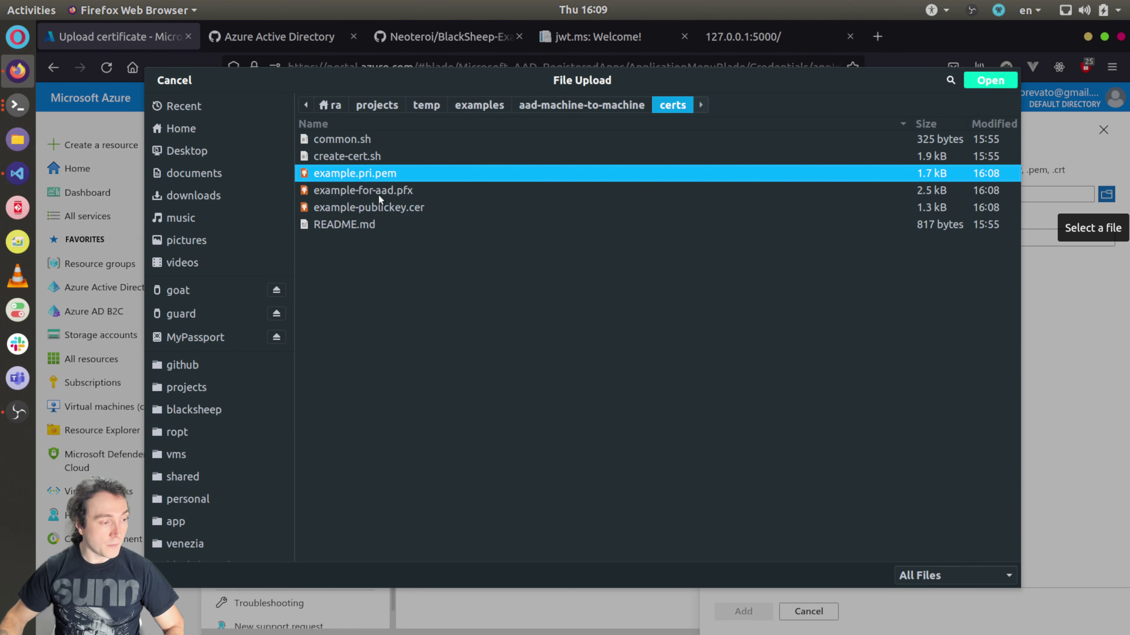
pyautogui.click(394, 192)
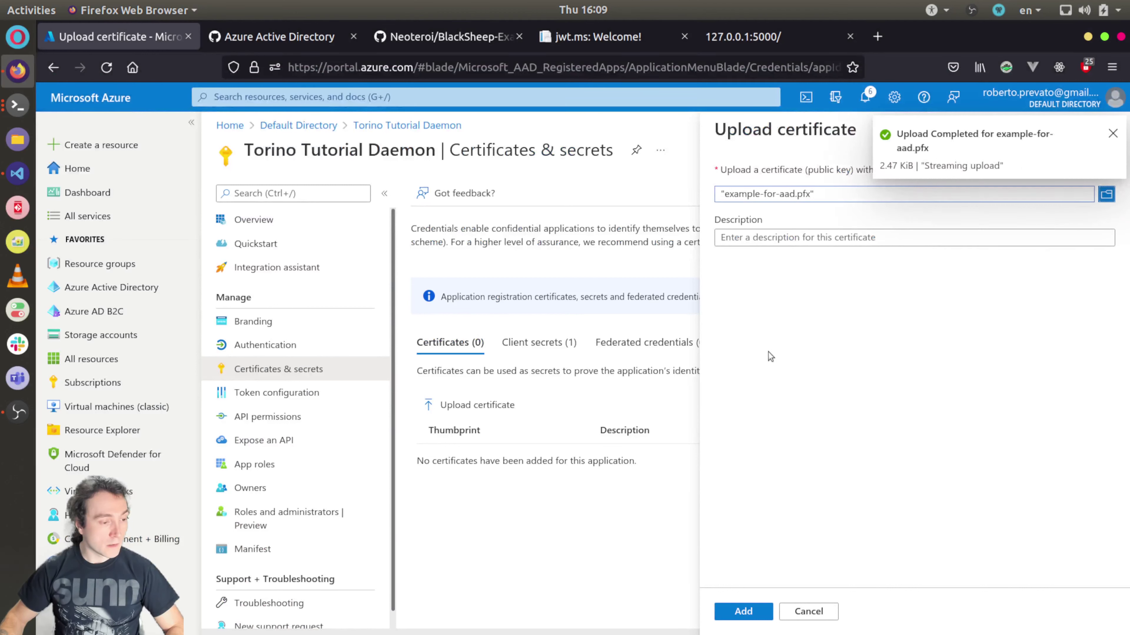
# - Describe the uploaded certificate as Tutorial and add it to the app registration
pyautogui.click(782, 246)
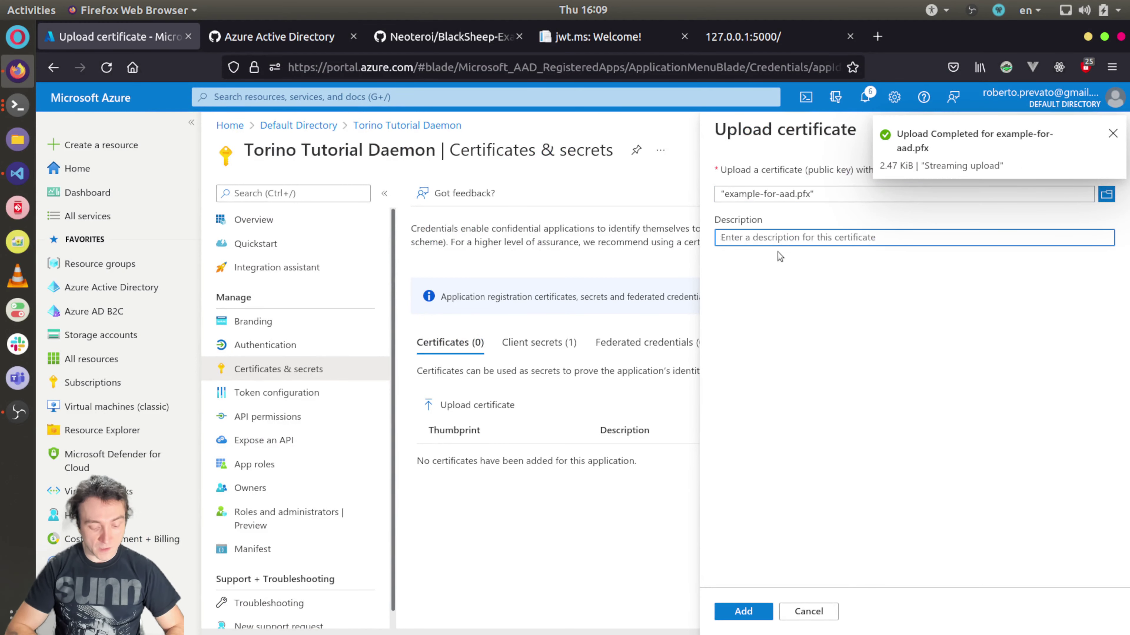
pyautogui.write('Tutorial')
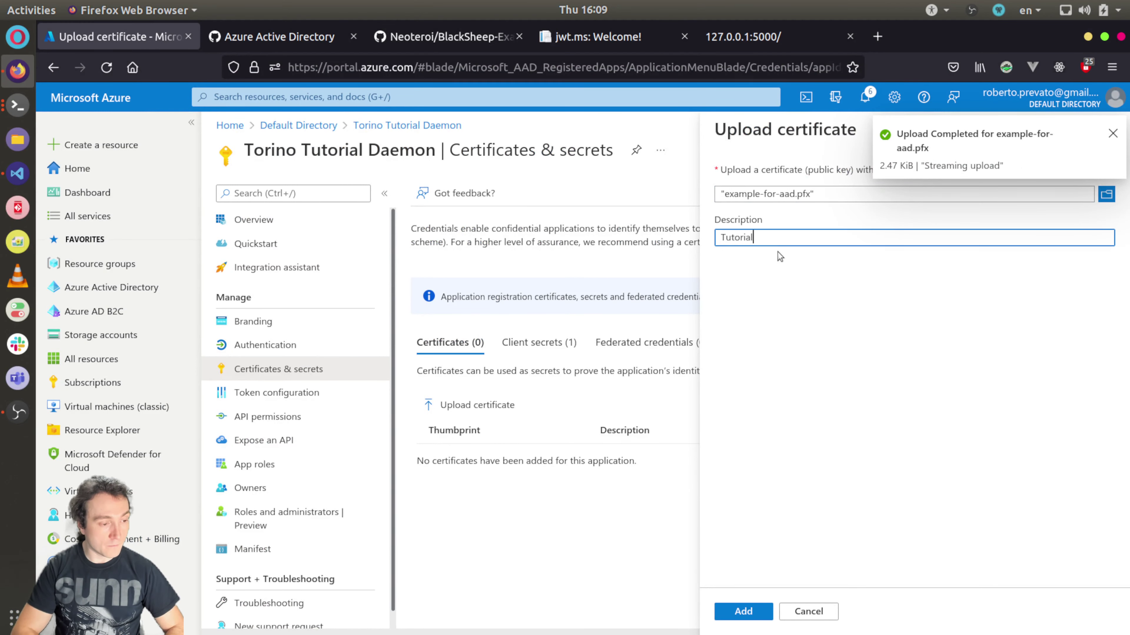
pyautogui.click(743, 611)
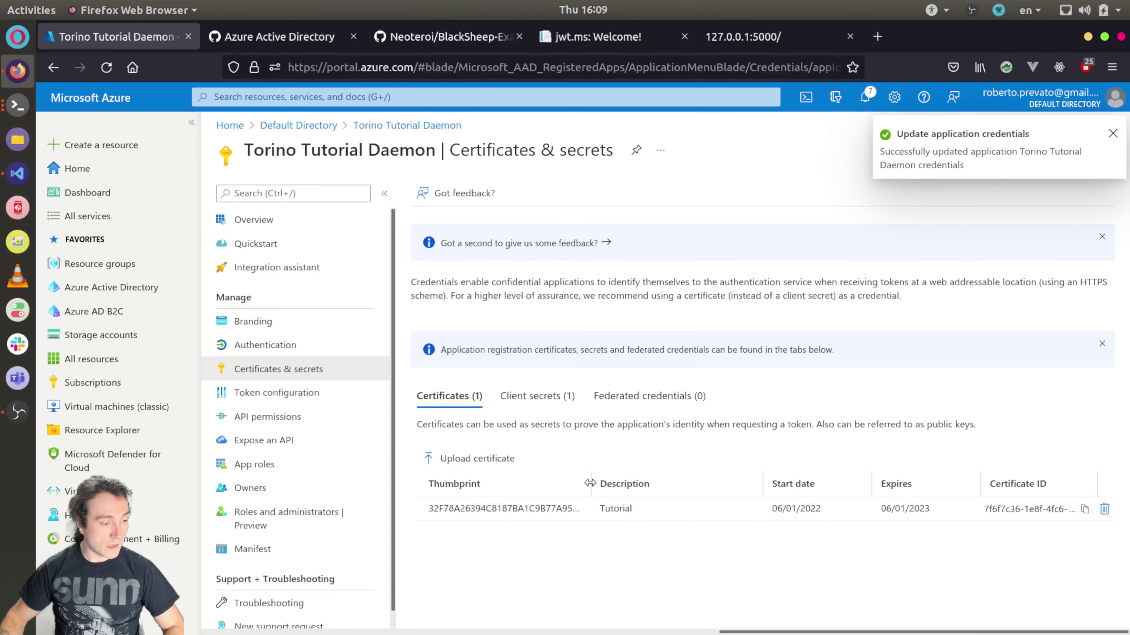
# - Widen the Thumbprint column to show the Tutorial certificate's full thumbprint and copy it
pyautogui.doubleClick(590, 485)
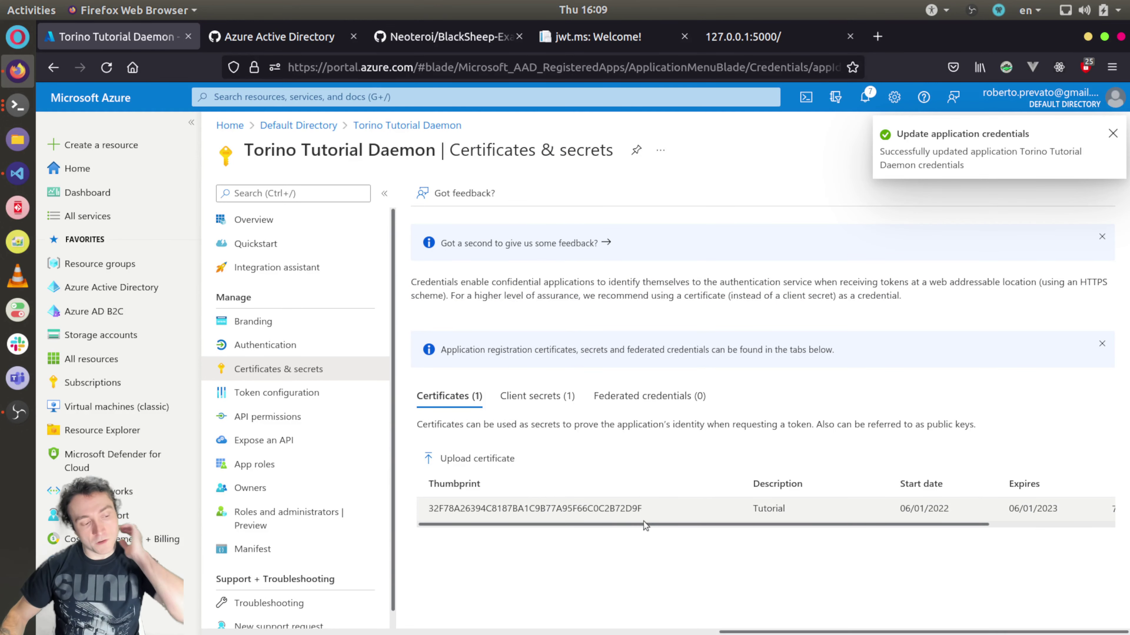
pyautogui.moveTo(643, 508); pyautogui.dragTo(430, 510)
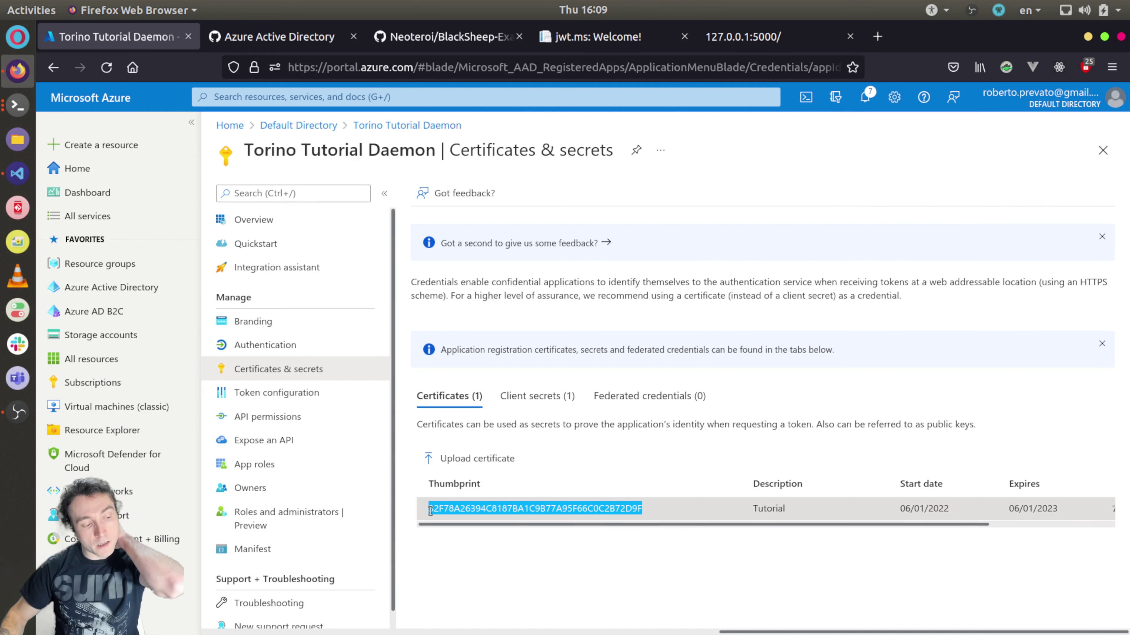
pyautogui.rightClick(564, 509)
pyautogui.click(599, 352)
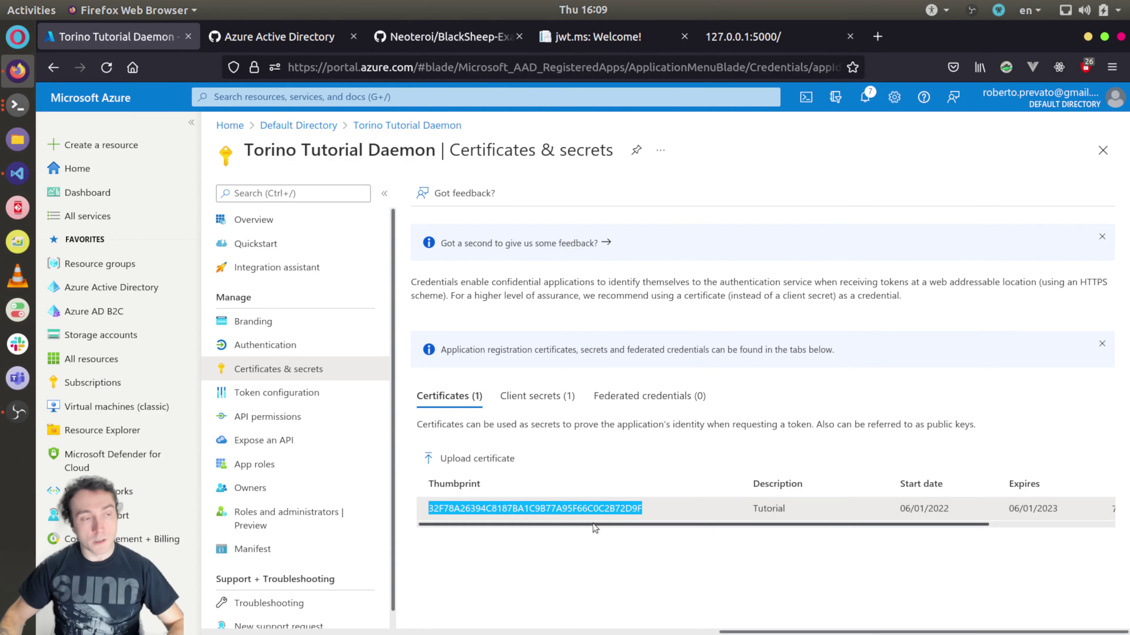
pyautogui.rightClick(604, 511)
pyautogui.click(631, 360)
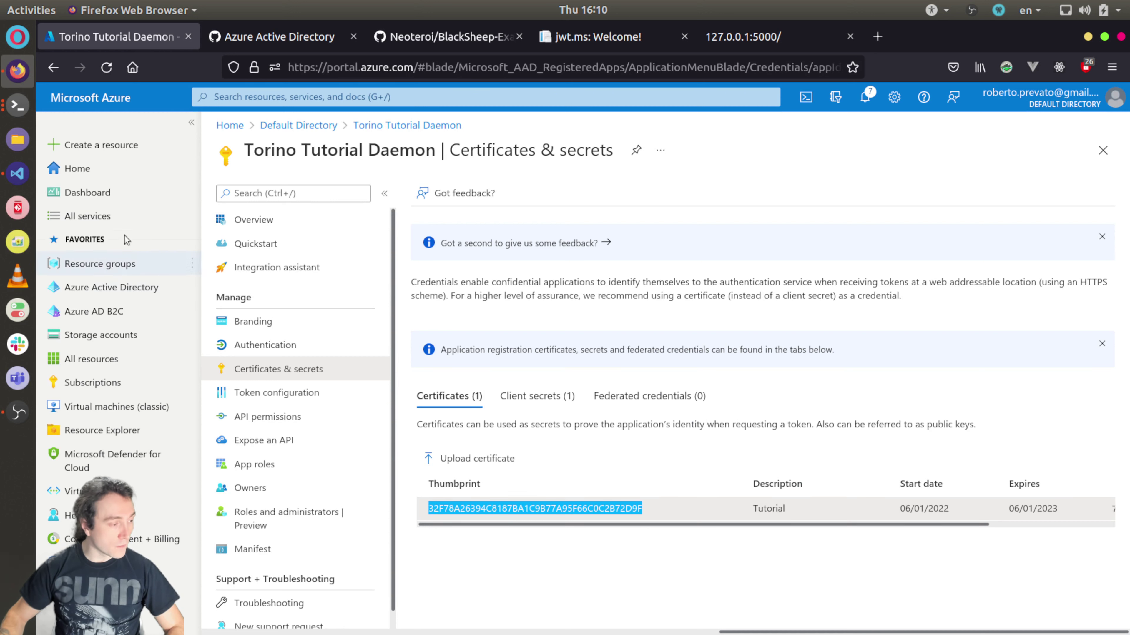
# - Switch to Visual Studio Code and replace the APP_CLIENT_CERT_THUMBPRINT placeholder in .env with the copied certificate thumbprint
pyautogui.click(24, 175)
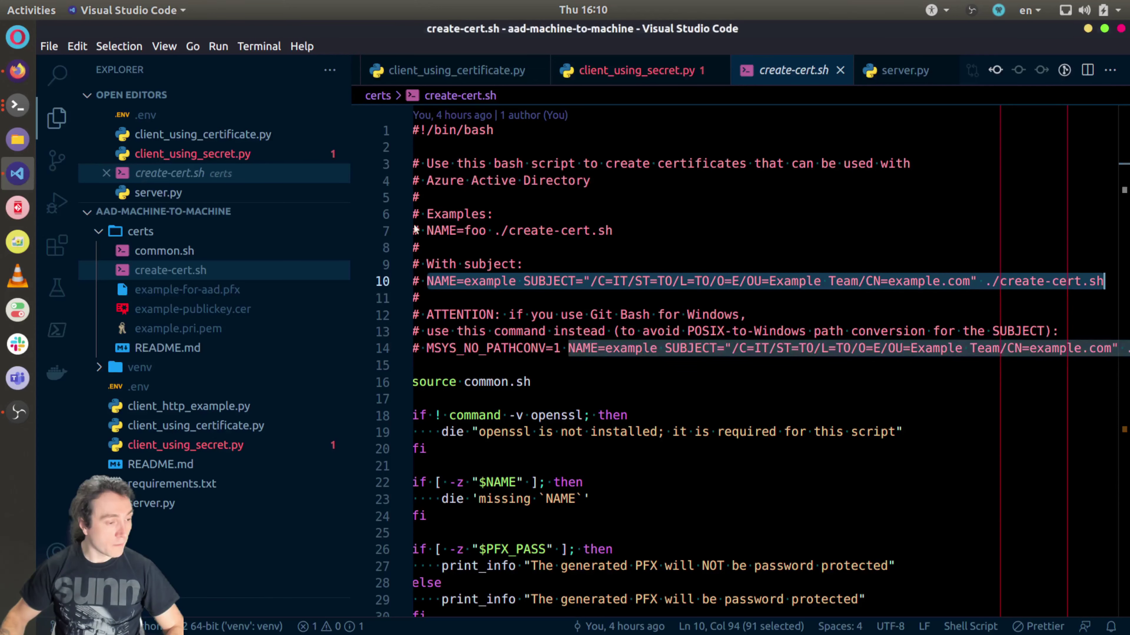
pyautogui.click(156, 394)
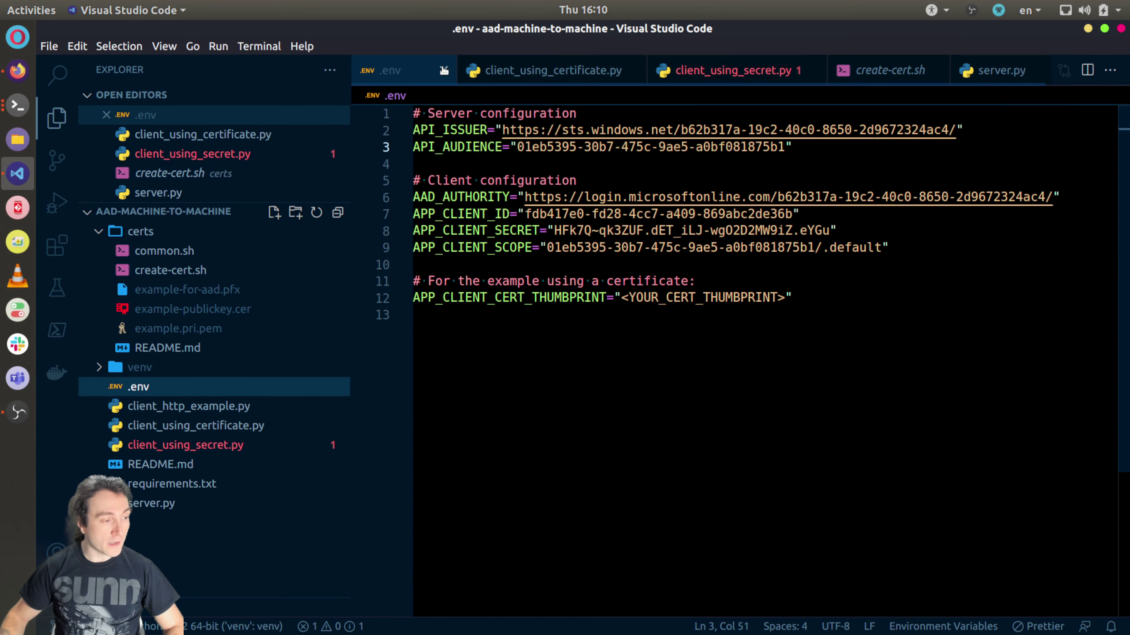
pyautogui.click(442, 299)
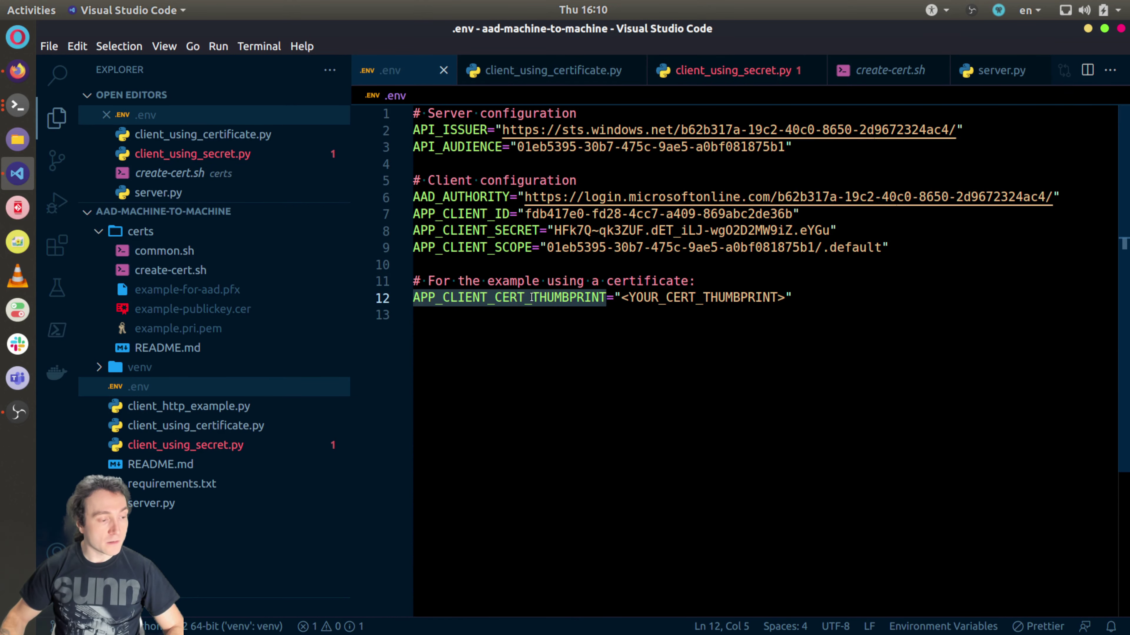
pyautogui.click(623, 298)
pyautogui.hotkey('ctrl', 'shift', 'Right')
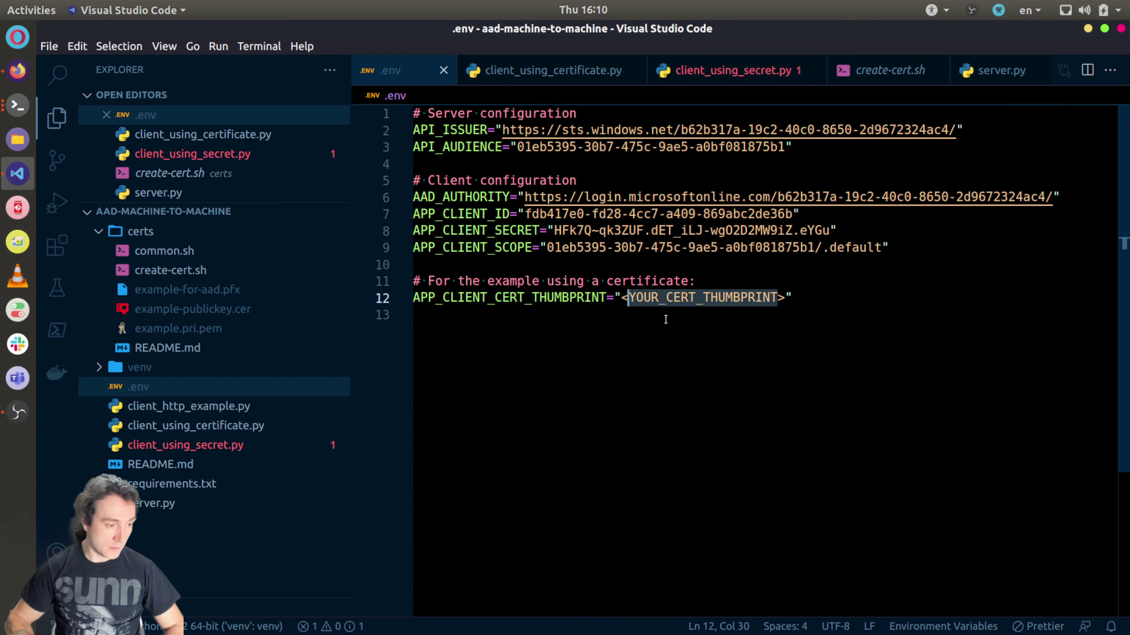
pyautogui.hotkey('ctrl', 'shift', 'Right')
pyautogui.hotkey('shift', 'Left')
pyautogui.hotkey('ctrl', 'v')
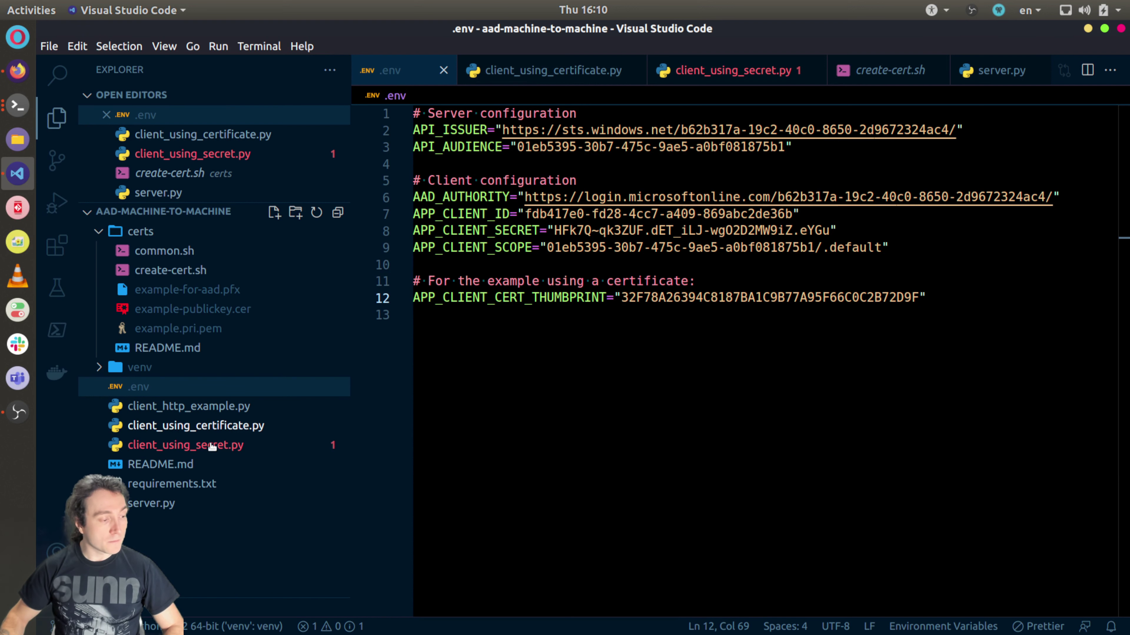
# - Open client_using_certificate.py and examine how ConfidentialClientApplication receives the thumbprint and private key as its client credential
pyautogui.click(192, 426)
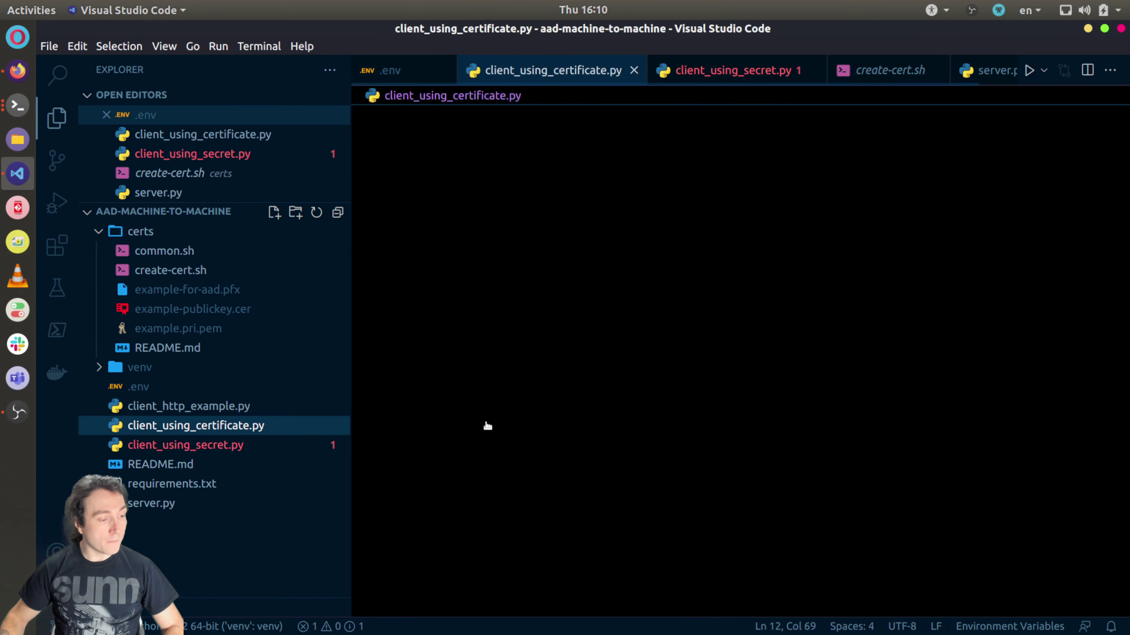
pyautogui.scroll(-2, 634, 423)
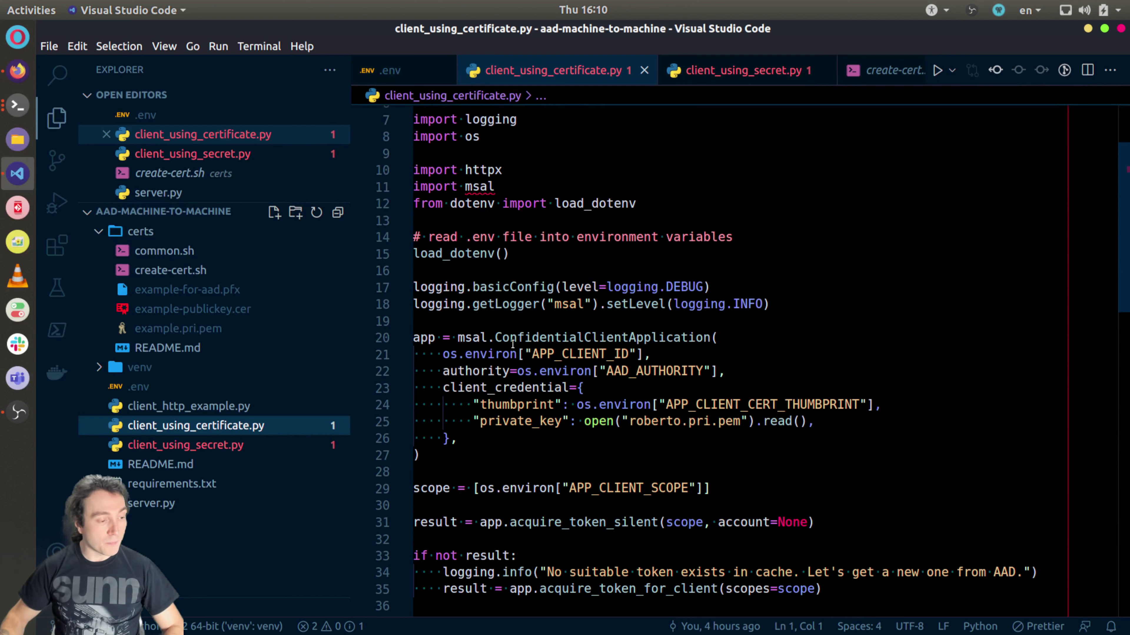
pyautogui.moveTo(496, 338); pyautogui.dragTo(720, 339)
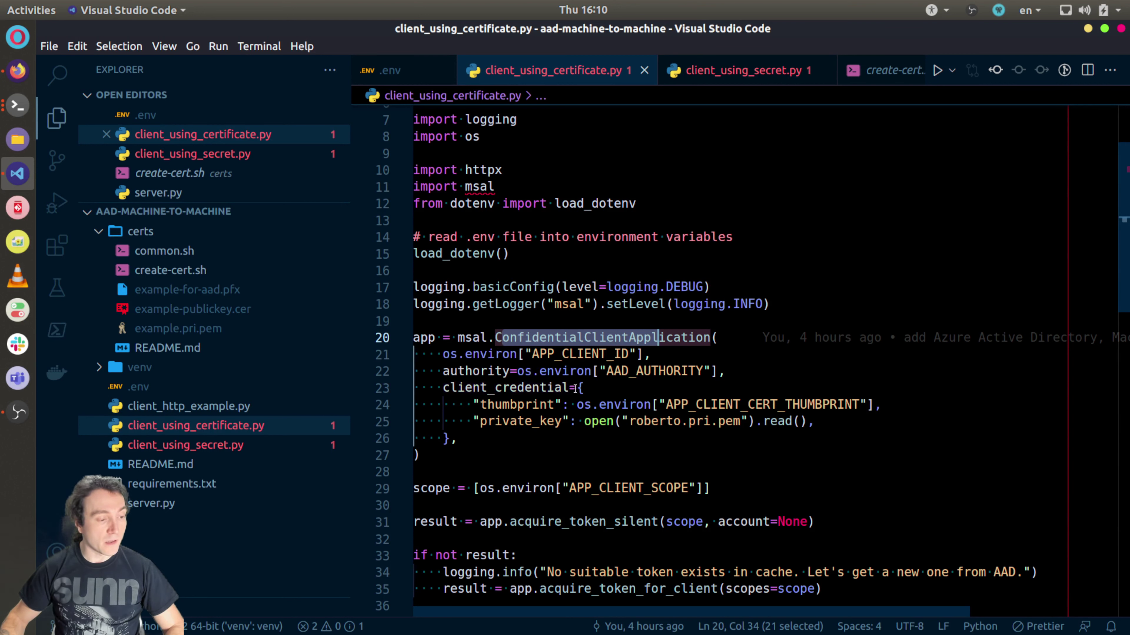
pyautogui.moveTo(577, 388); pyautogui.dragTo(584, 427)
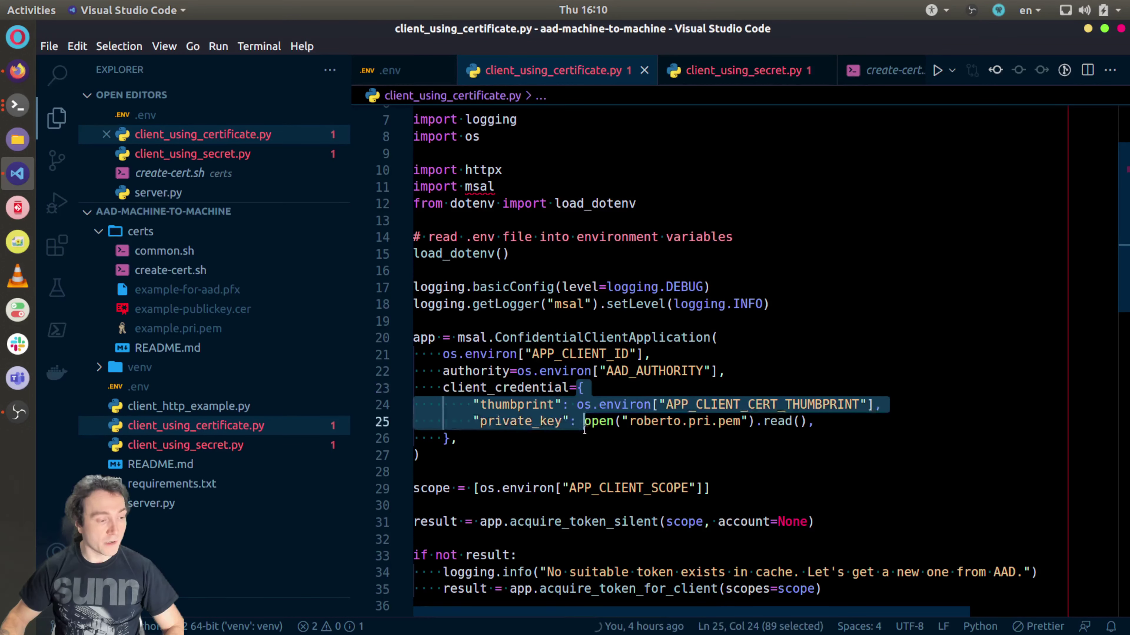
pyautogui.click(504, 405)
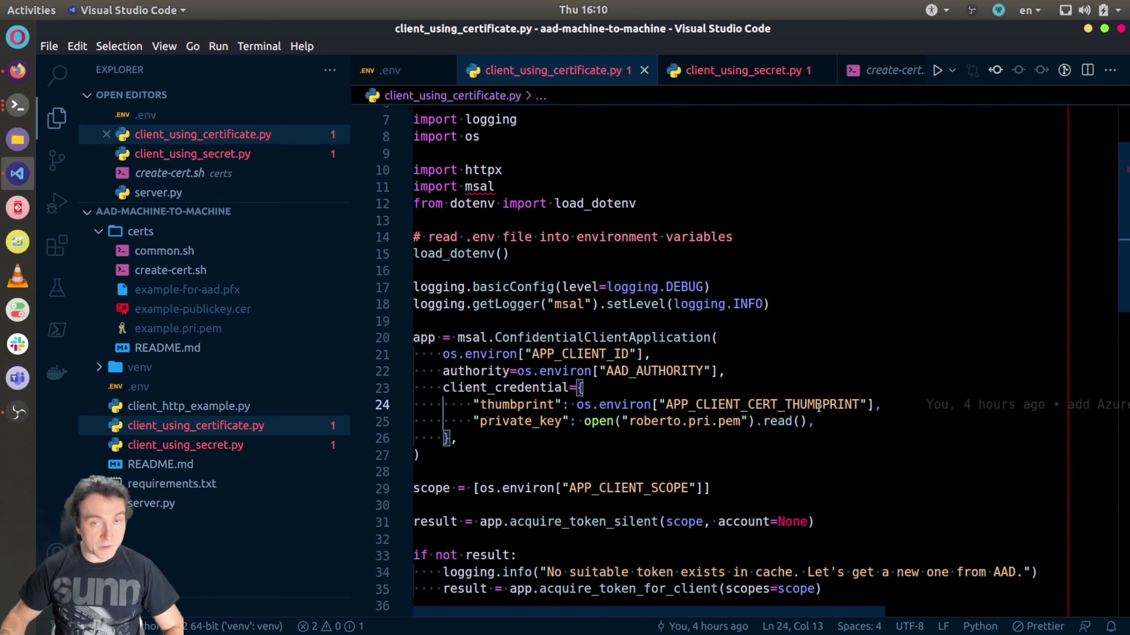
pyautogui.click(525, 422)
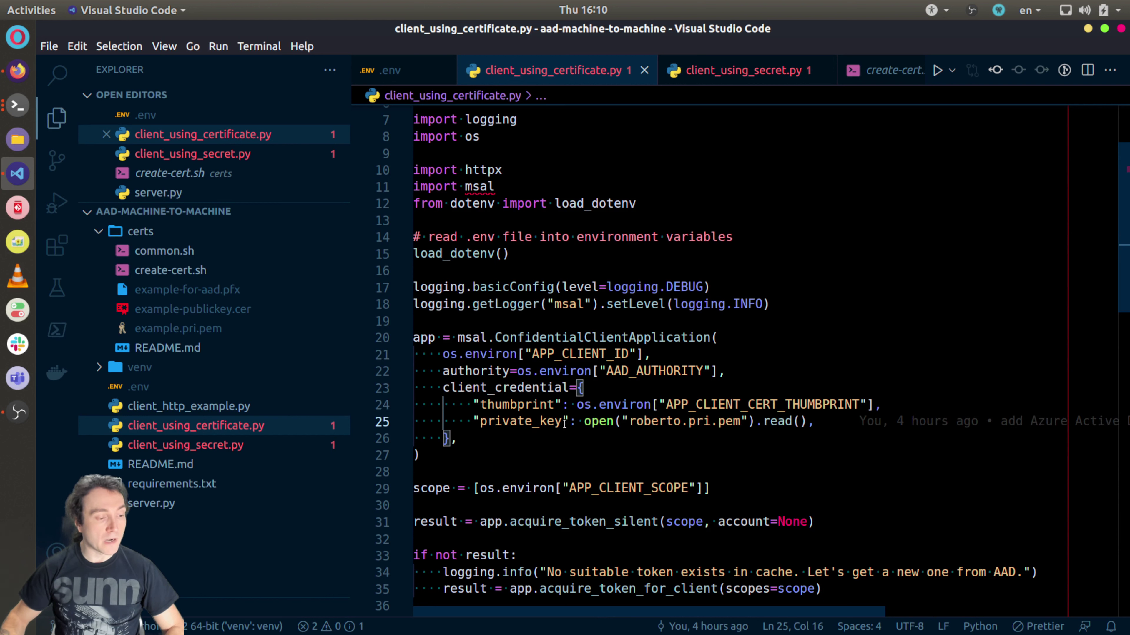
# - Change the private key file opened in client_credential to example.pri.pem and save client_using_certificate.py
pyautogui.click(652, 421)
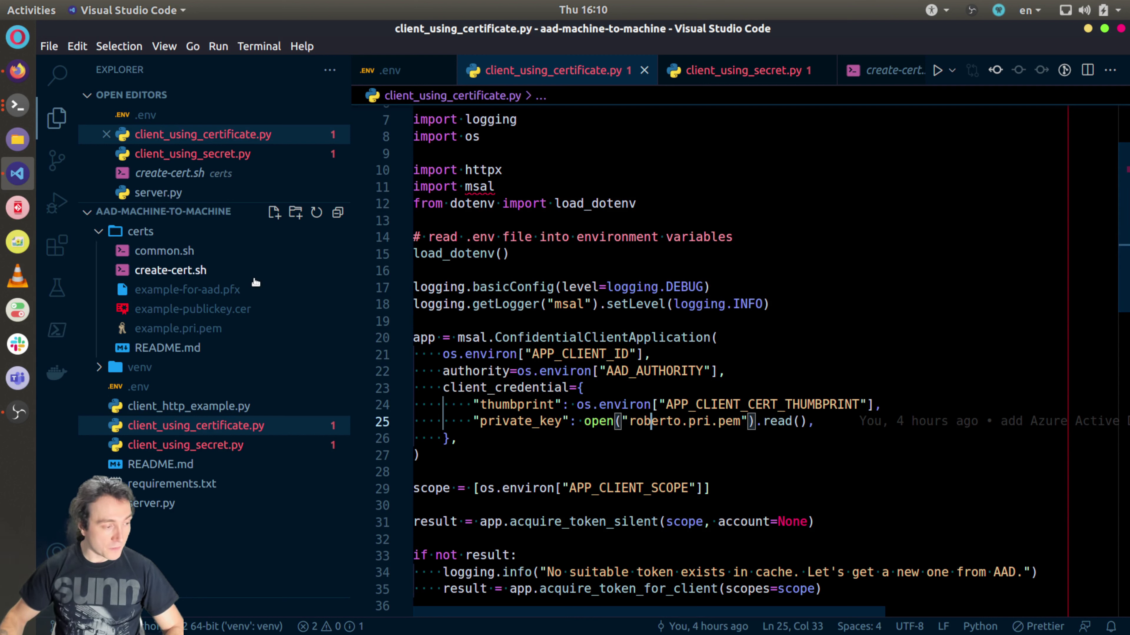
pyautogui.doubleClick(646, 421)
pyautogui.write('exqam')
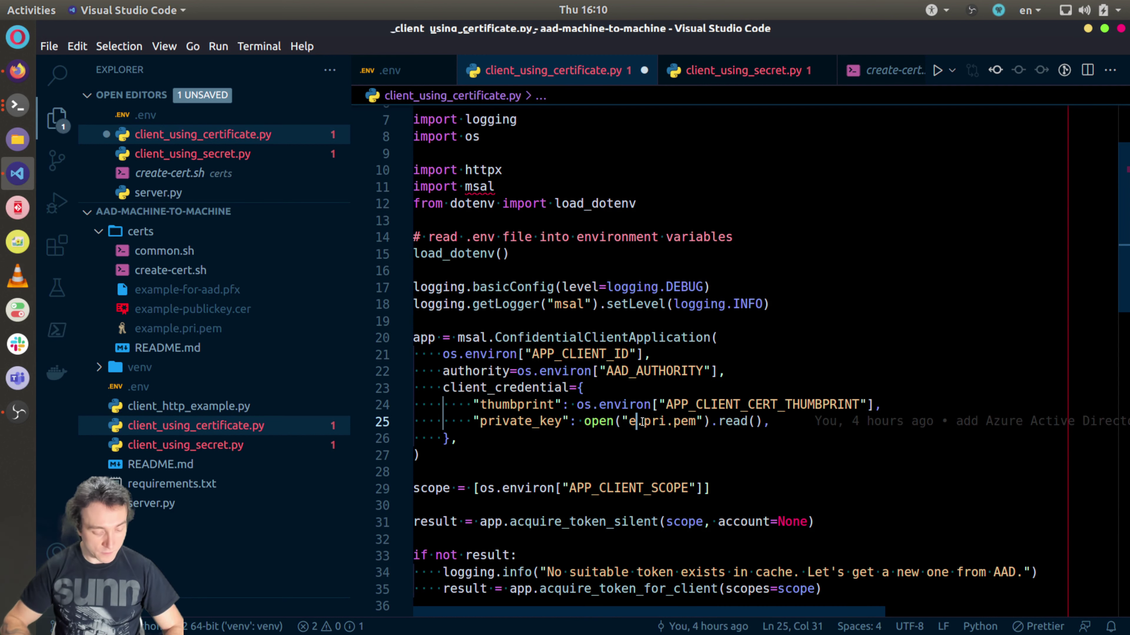
pyautogui.press('BackSpace')
pyautogui.press('BackSpace')
pyautogui.press('BackSpace')
pyautogui.write('ample.')
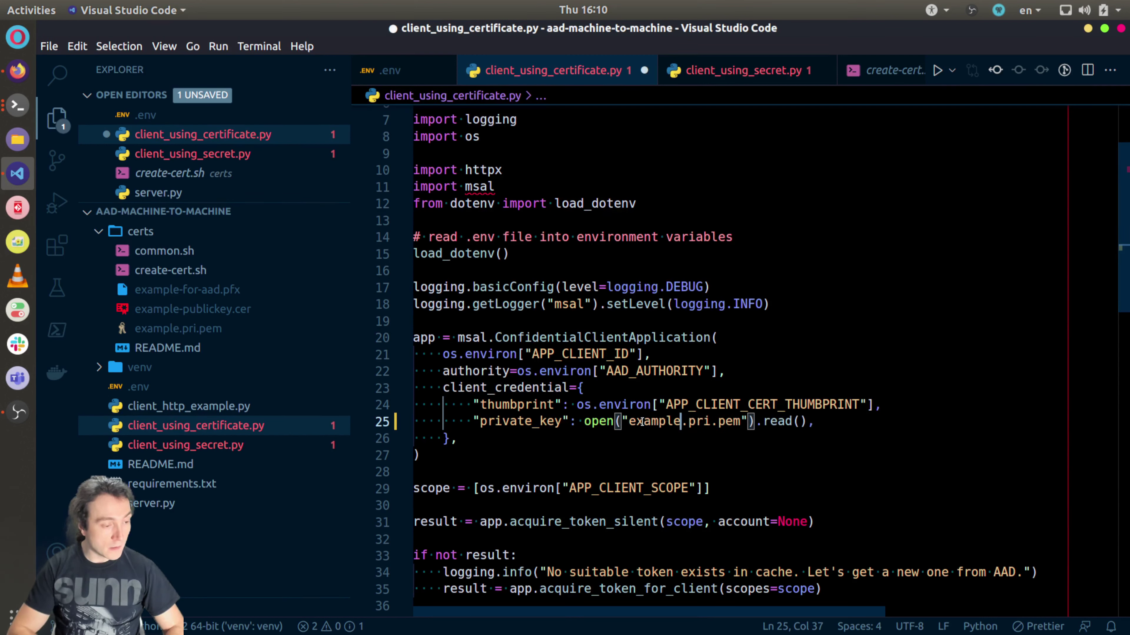
pyautogui.hotkey('ctrl', 's')
pyautogui.press('Down')
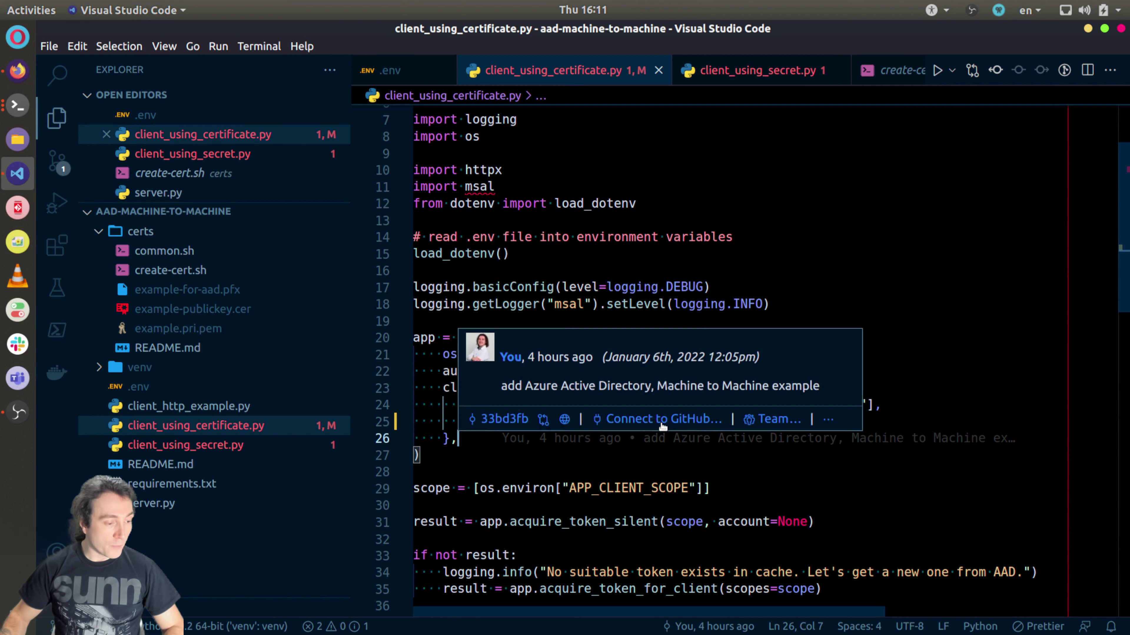
# - Open a new integrated terminal and copy certs/example.pri.pem into the project's root folder
pyautogui.moveTo(622, 436)
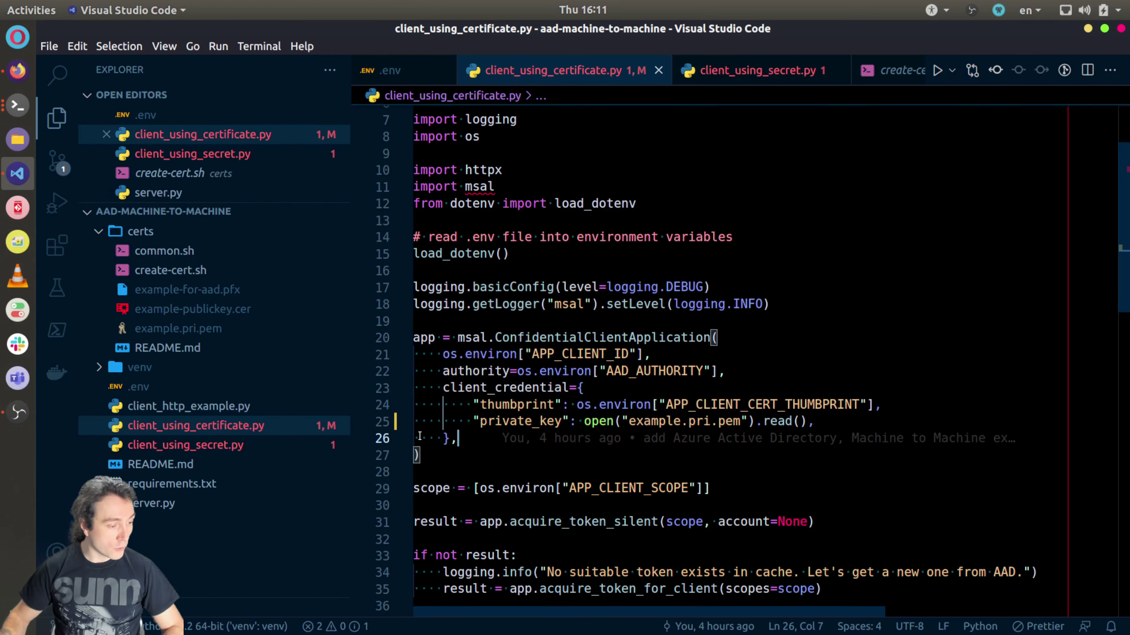
pyautogui.click(258, 46)
pyautogui.click(278, 67)
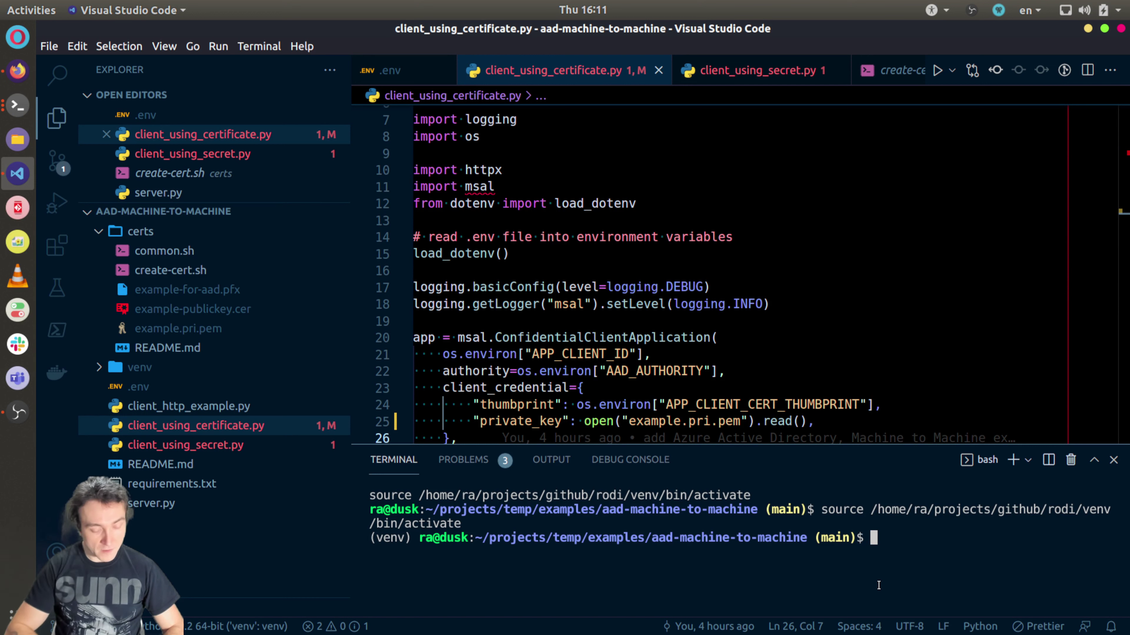
pyautogui.write('cp certs/')
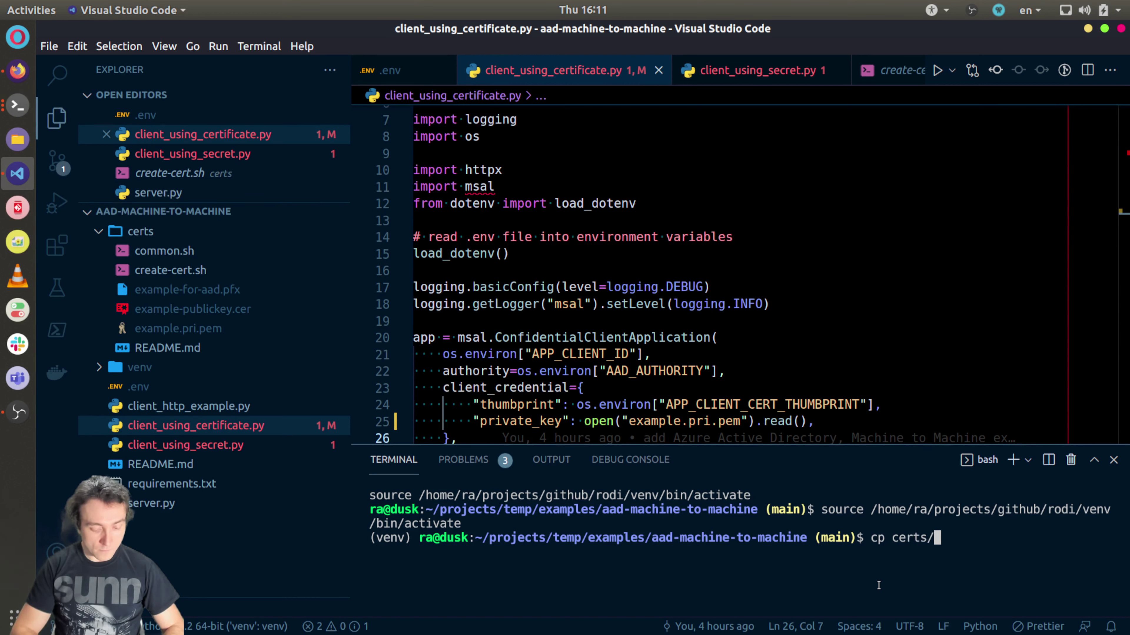
pyautogui.write('exampl.')
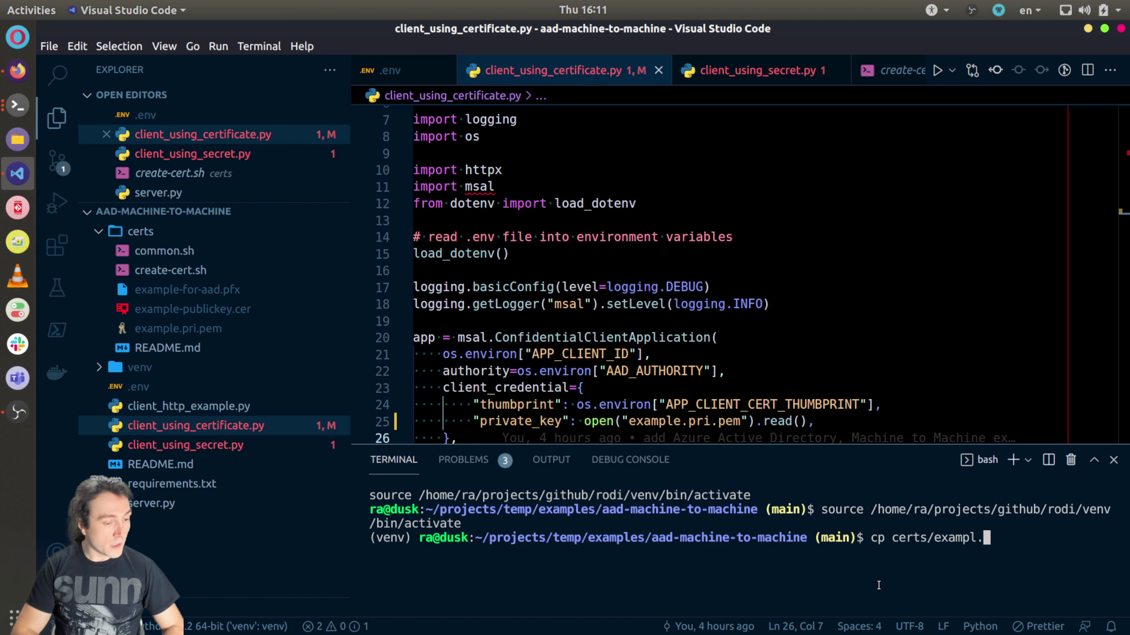
pyautogui.press('BackSpace')
pyautogui.write('e.')
pyautogui.press('Tab')
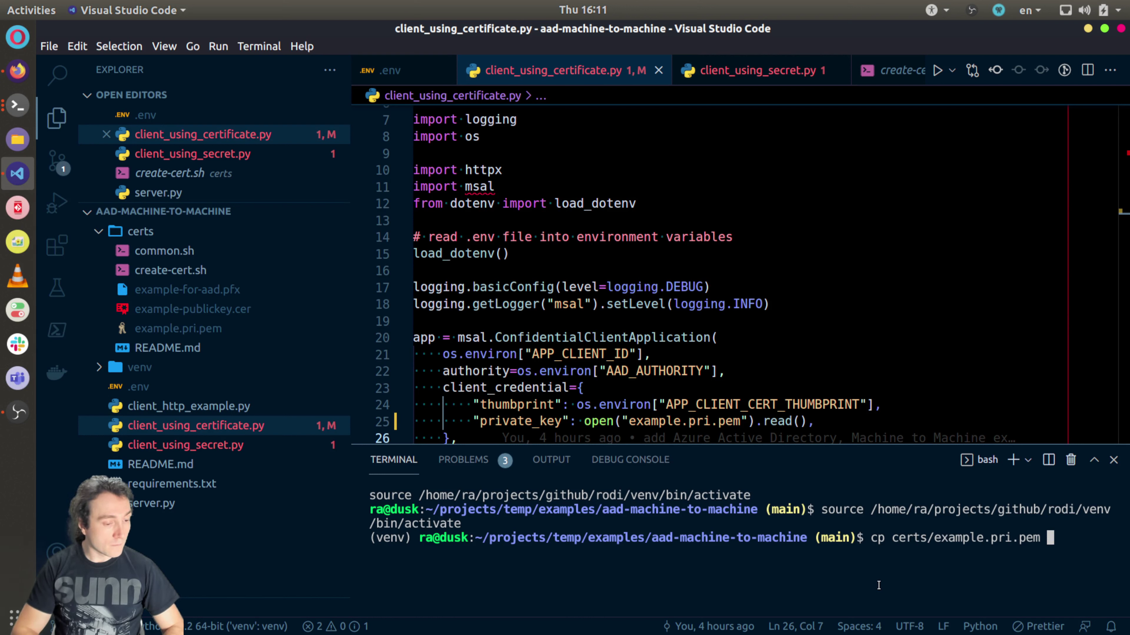
pyautogui.write('.')
pyautogui.press('Return')
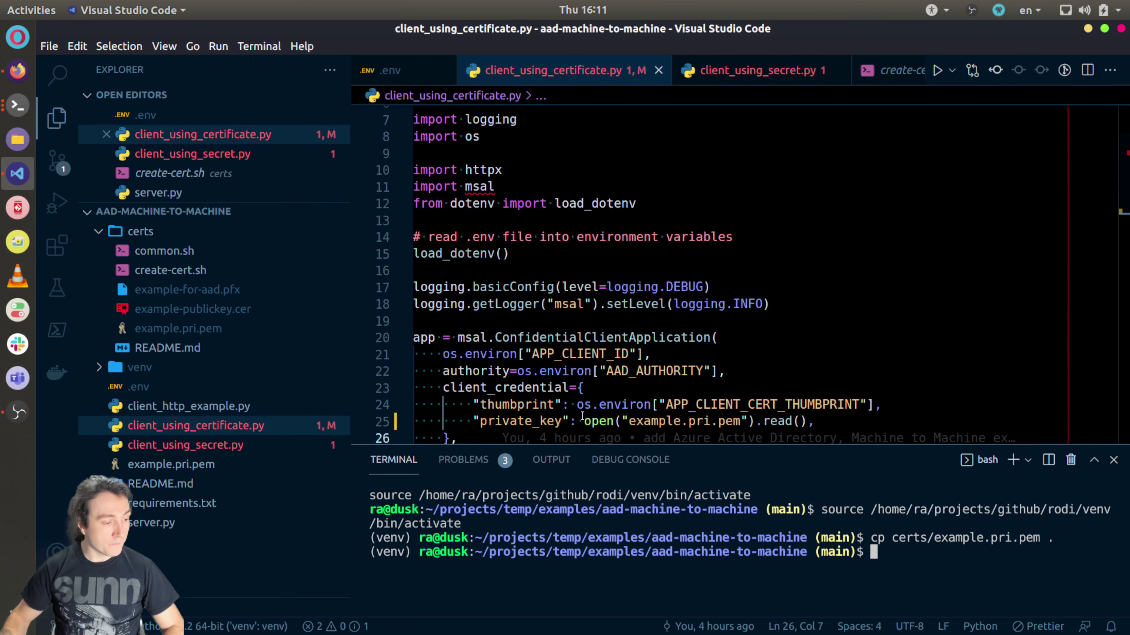
# - Change the API call loop in client_using_certificate.py to range(1) and save the file
pyautogui.click(16, 103)
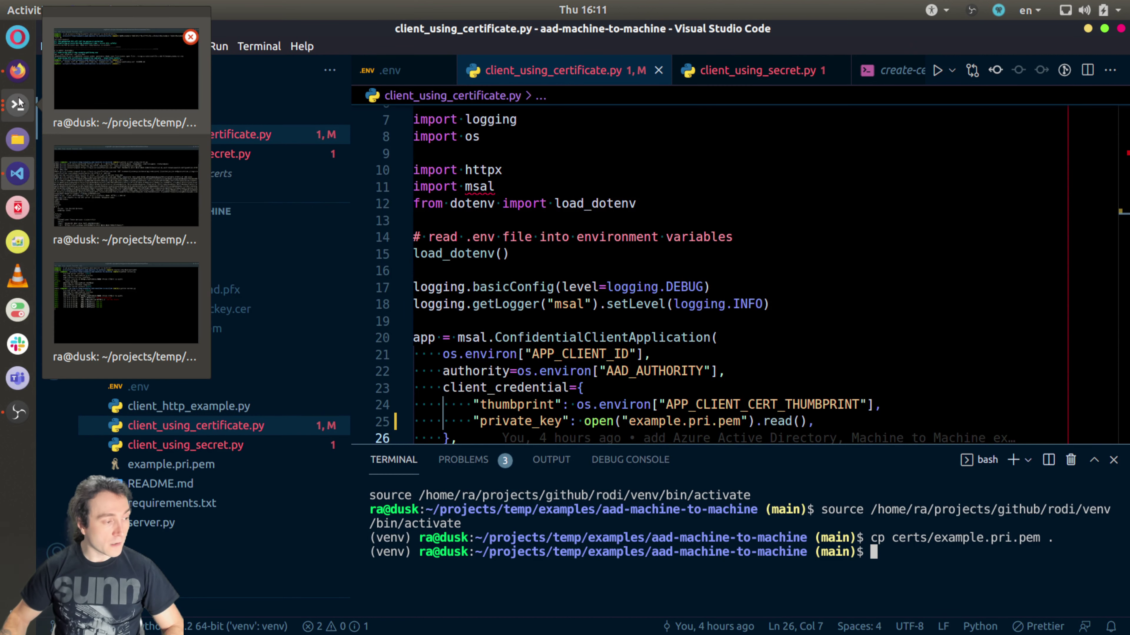
pyautogui.click(120, 174)
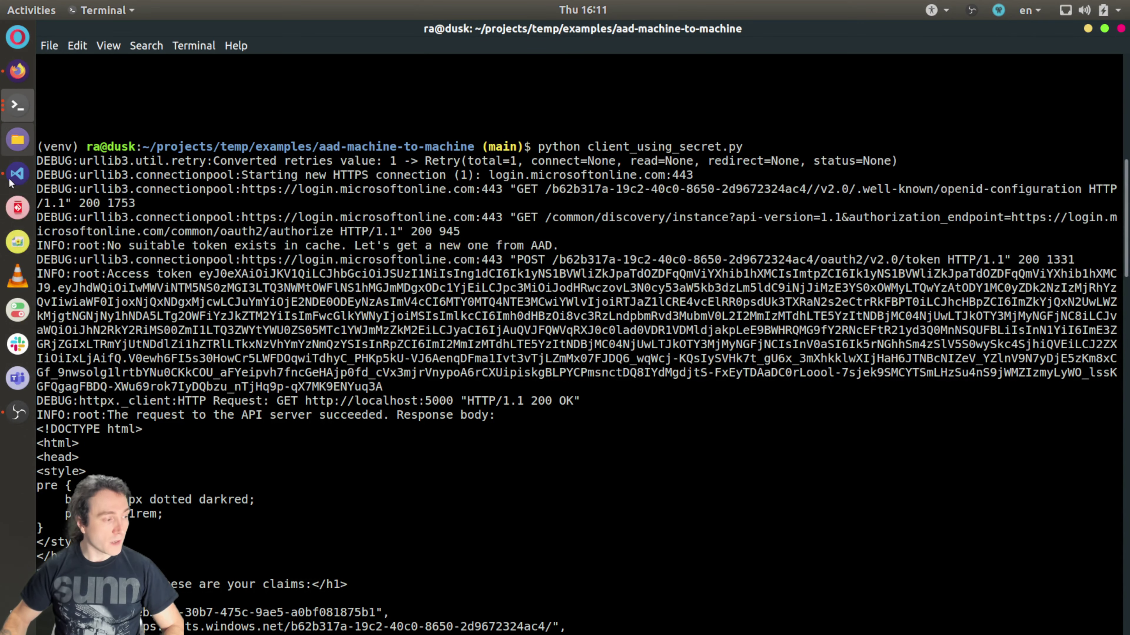
pyautogui.click(17, 173)
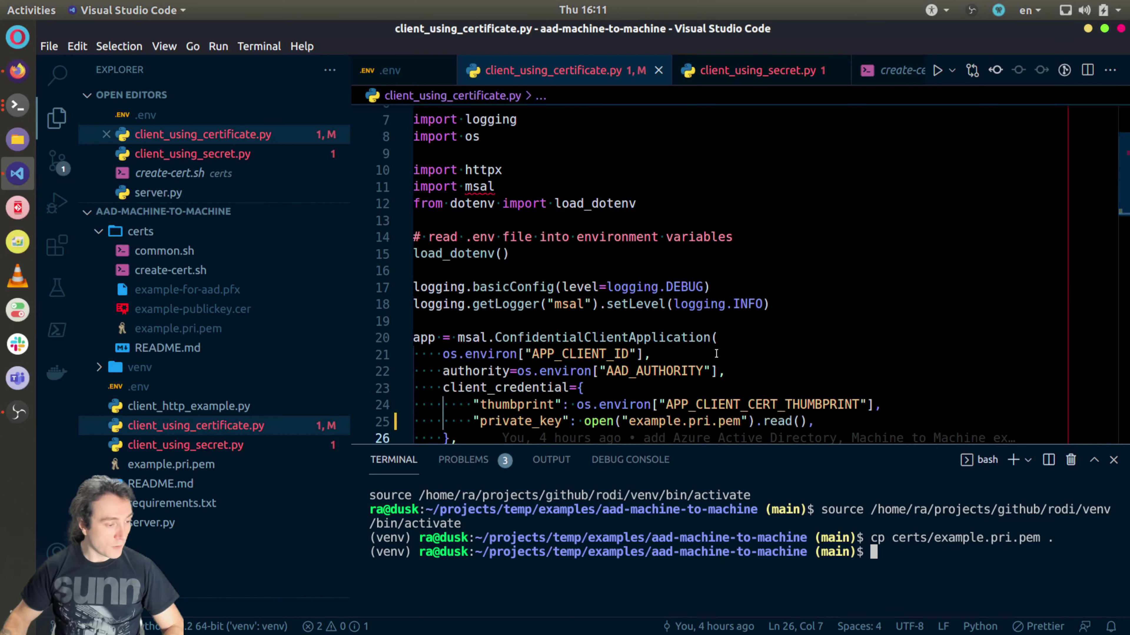
pyautogui.scroll(-10, 623, 334)
pyautogui.click(564, 205)
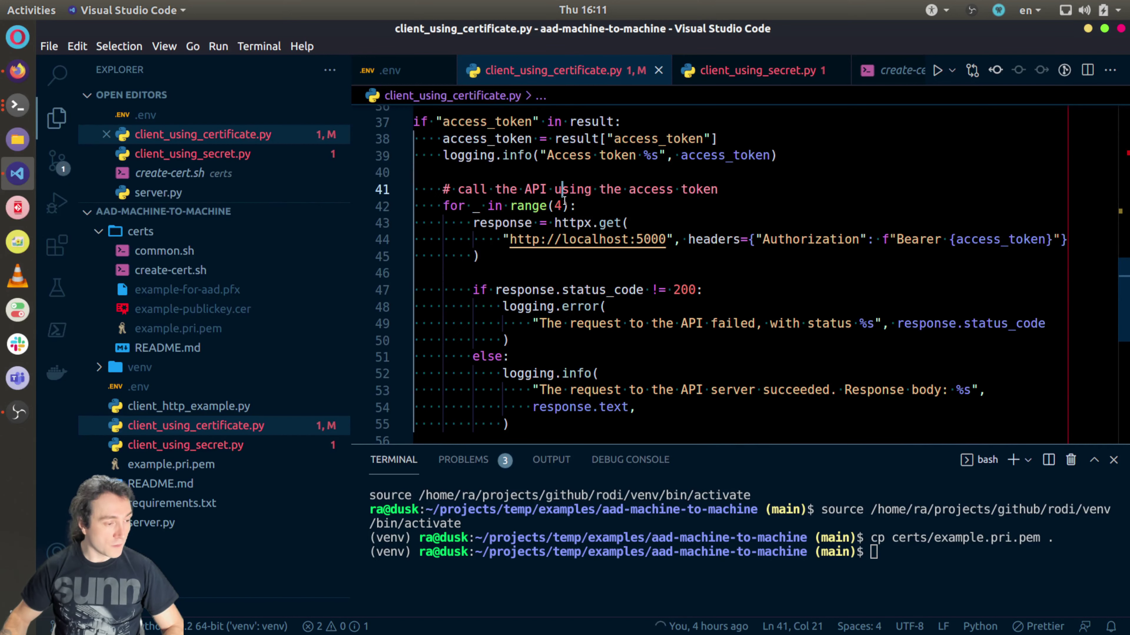
pyautogui.hotkey('shift', 'Left')
pyautogui.write('1')
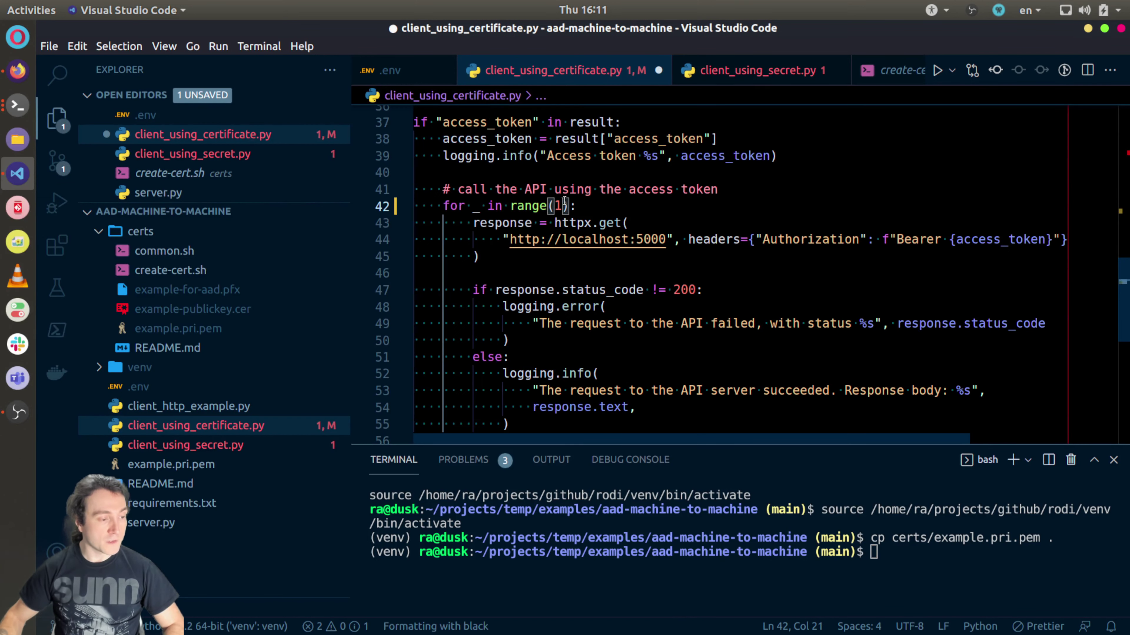
pyautogui.hotkey('ctrl', 's')
# - Switch to the Terminal window used for the secret client, clear it and run client_using_certificate.py with Python
pyautogui.click(21, 109)
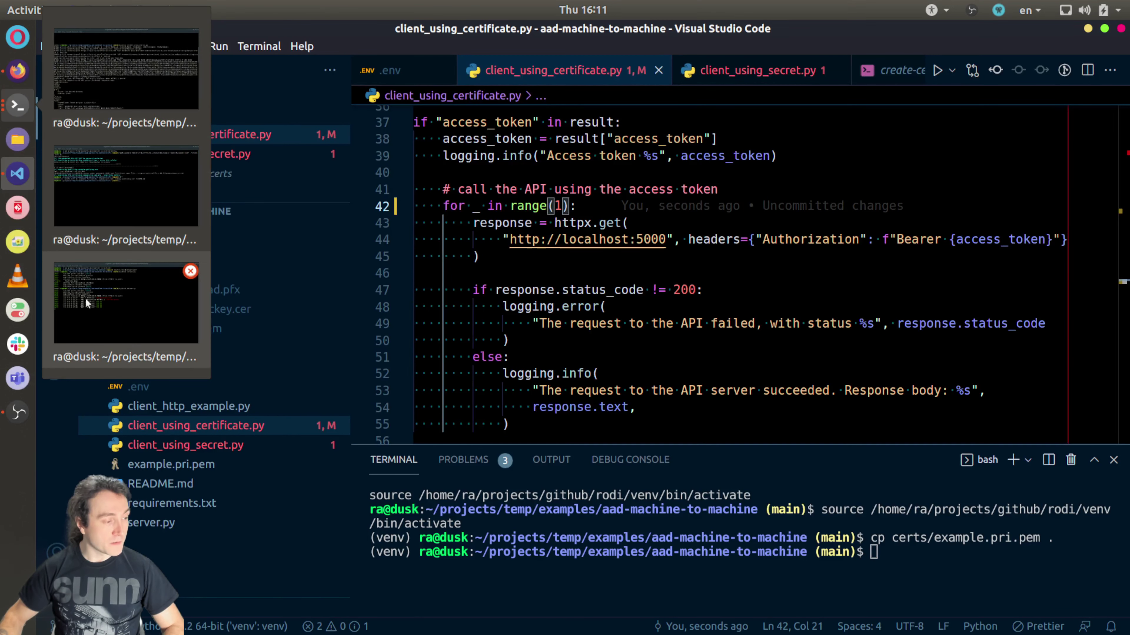
pyautogui.click(125, 71)
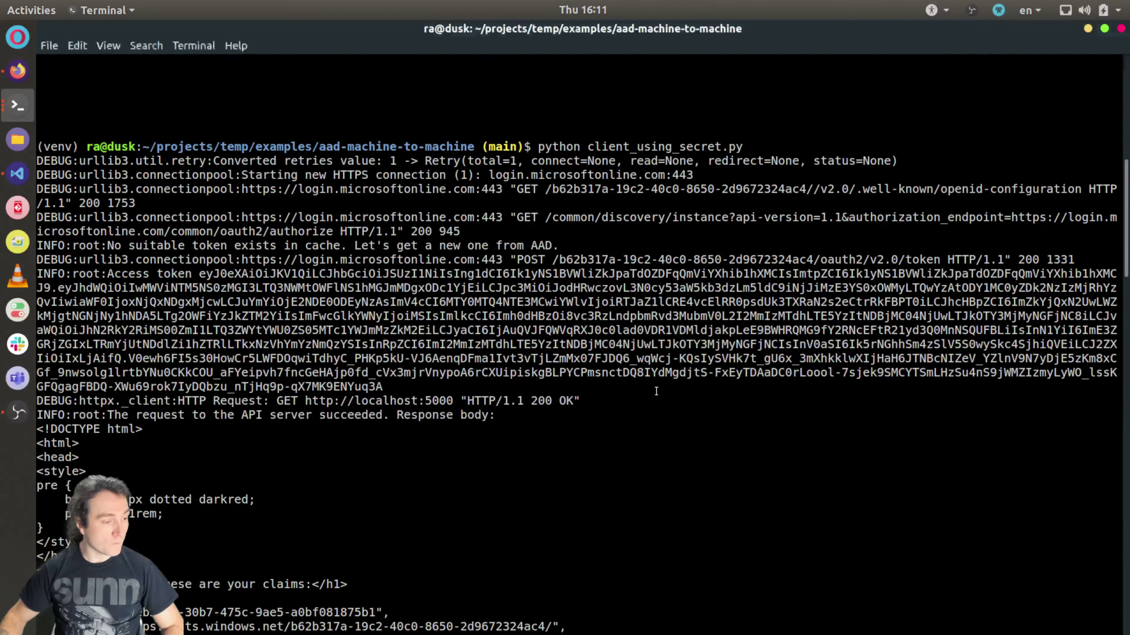
pyautogui.write('clear')
pyautogui.press('Return')
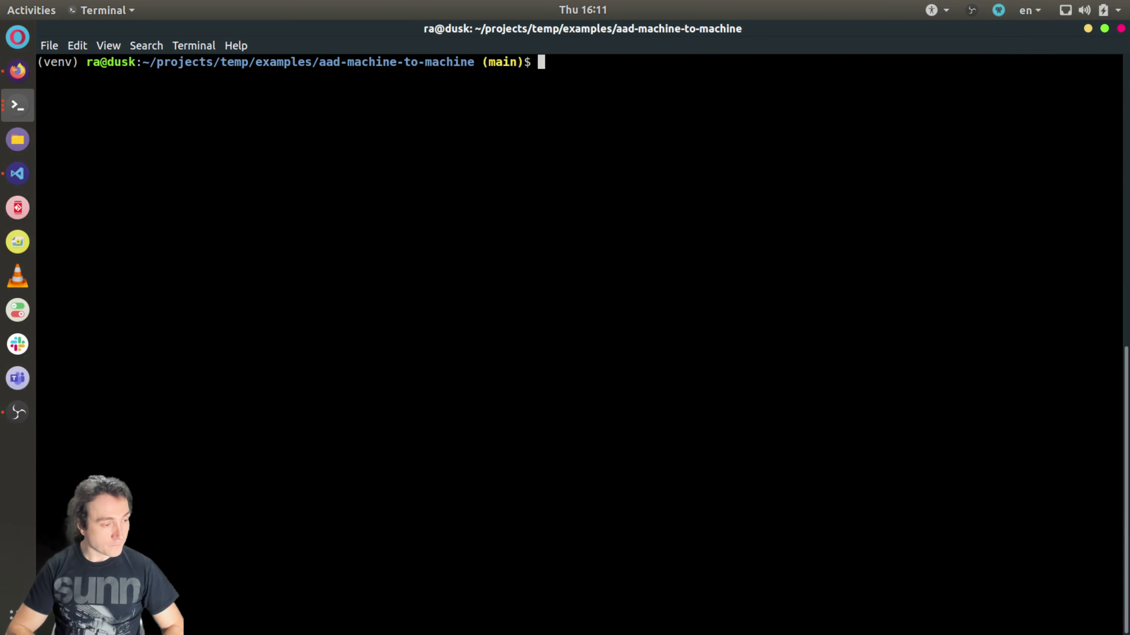
pyautogui.write('pytho')
pyautogui.write('n c')
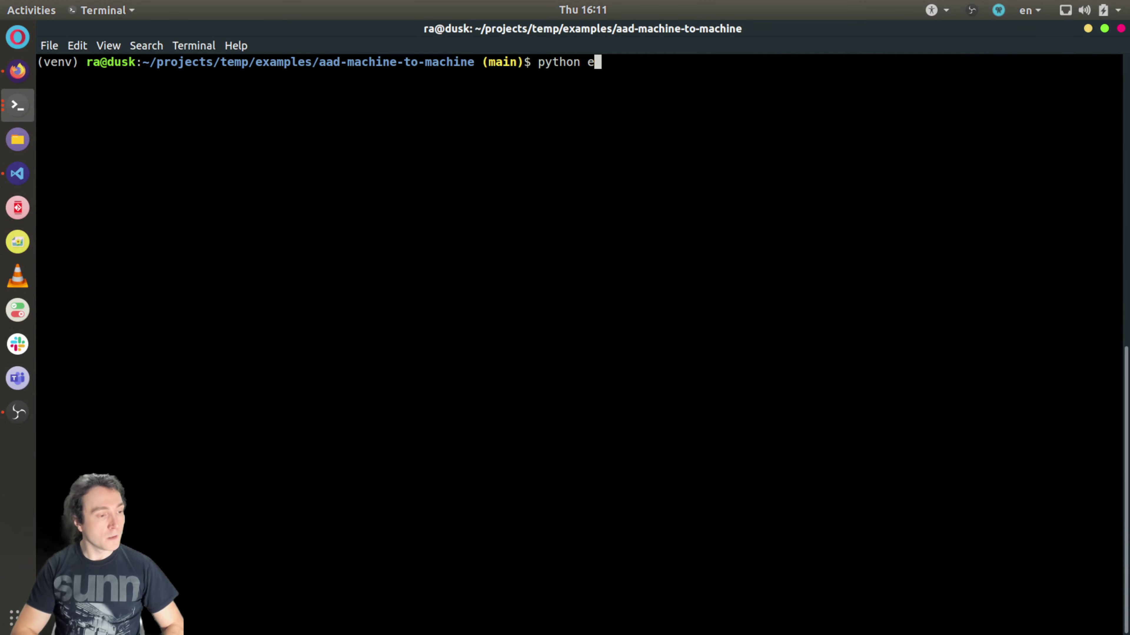
pyautogui.press('BackSpace')
pyautogui.press('BackSpace')
pyautogui.write('client_using_cert')
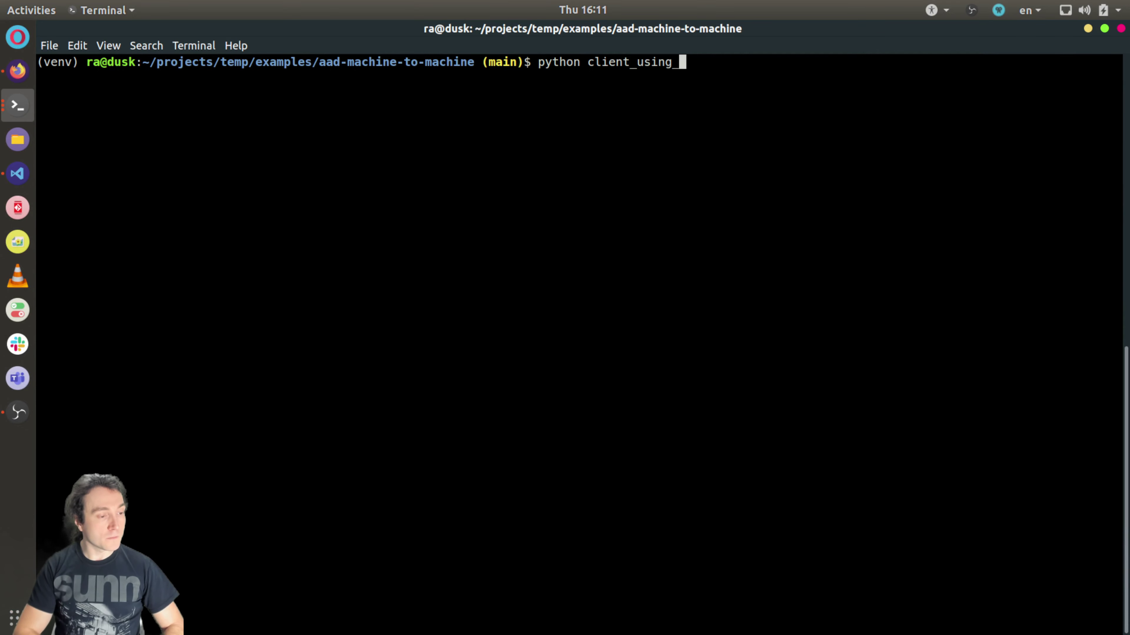
pyautogui.press('Tab')
pyautogui.press('Return')
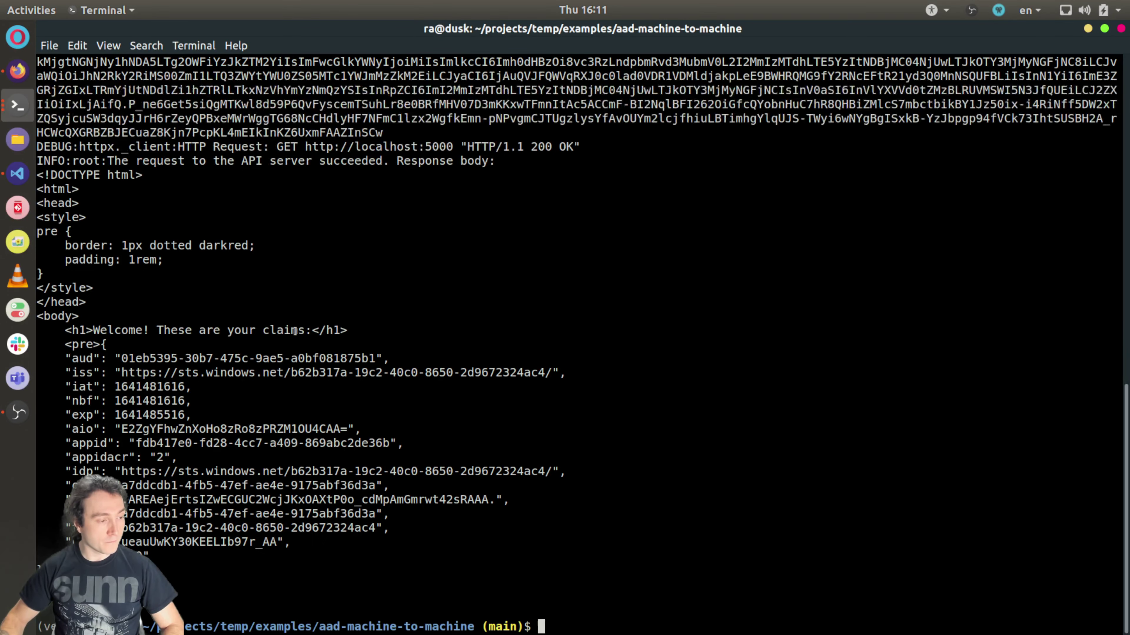
# - Examine the client's output, including the access token request and the claims in the API response body
pyautogui.scroll(2, 321, 298)
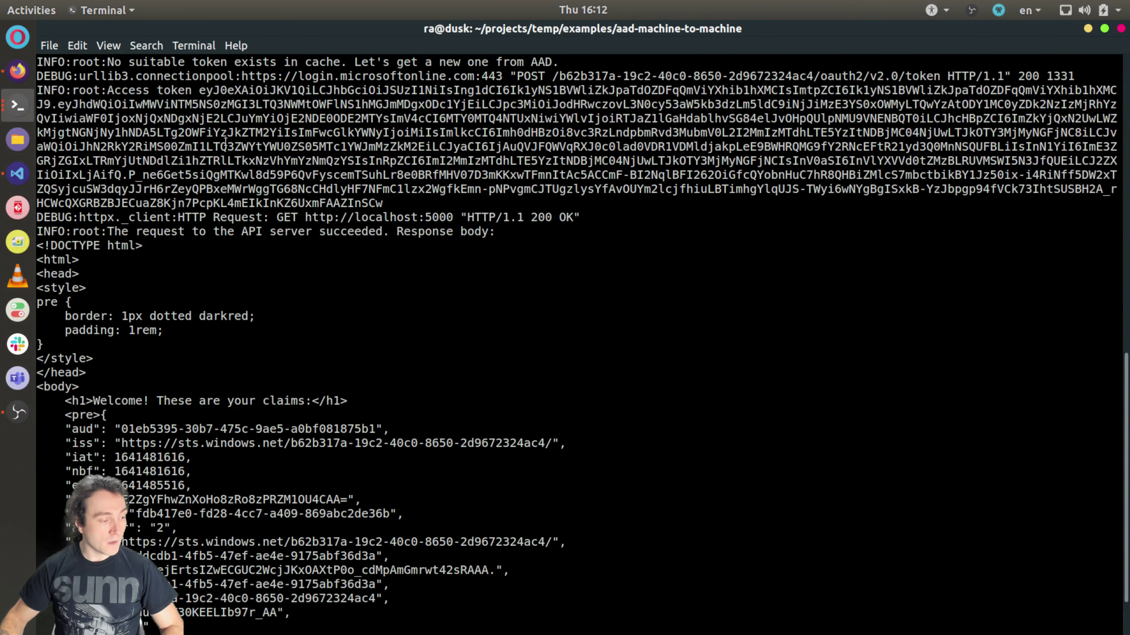
pyautogui.scroll(-2, 225, 141)
pyautogui.moveTo(38, 316); pyautogui.dragTo(185, 359)
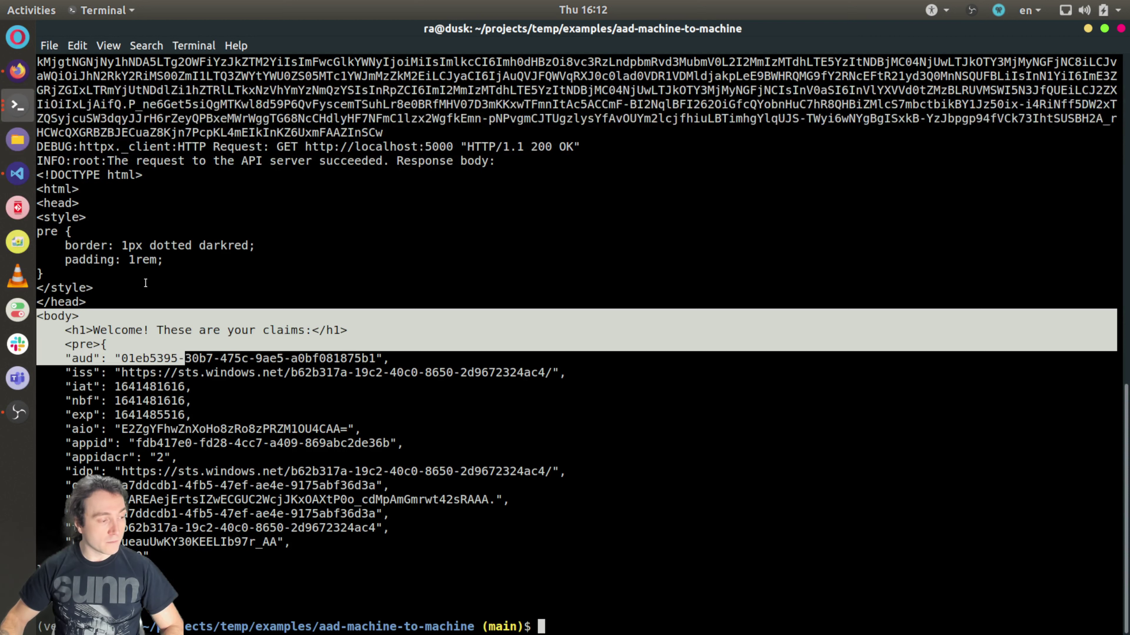
pyautogui.click(213, 295)
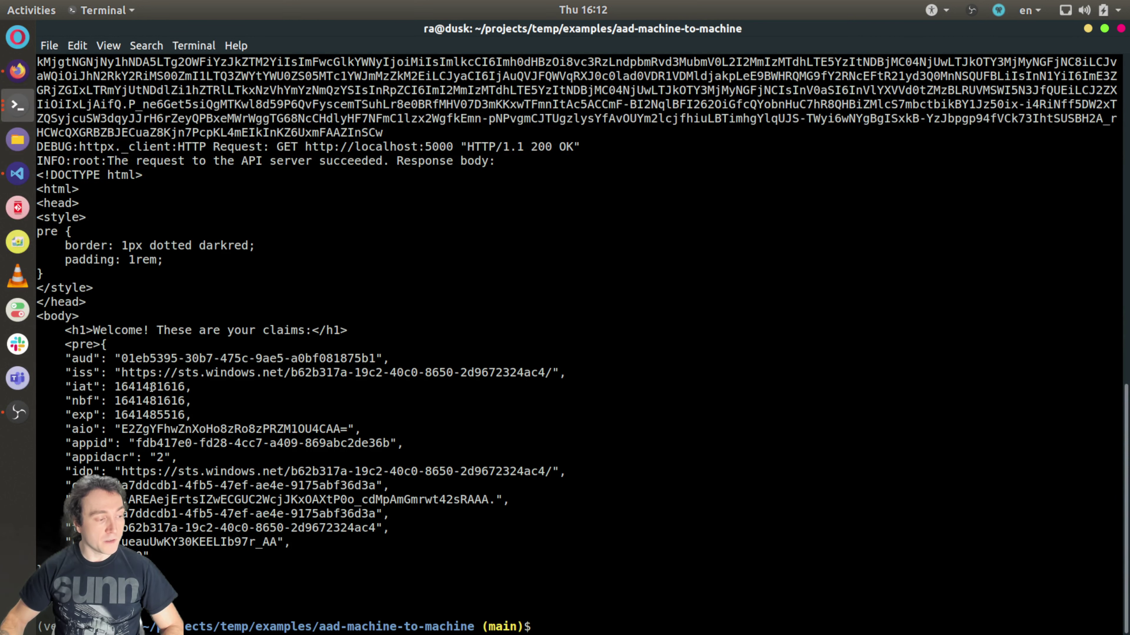
pyautogui.moveTo(99, 347); pyautogui.dragTo(67, 580)
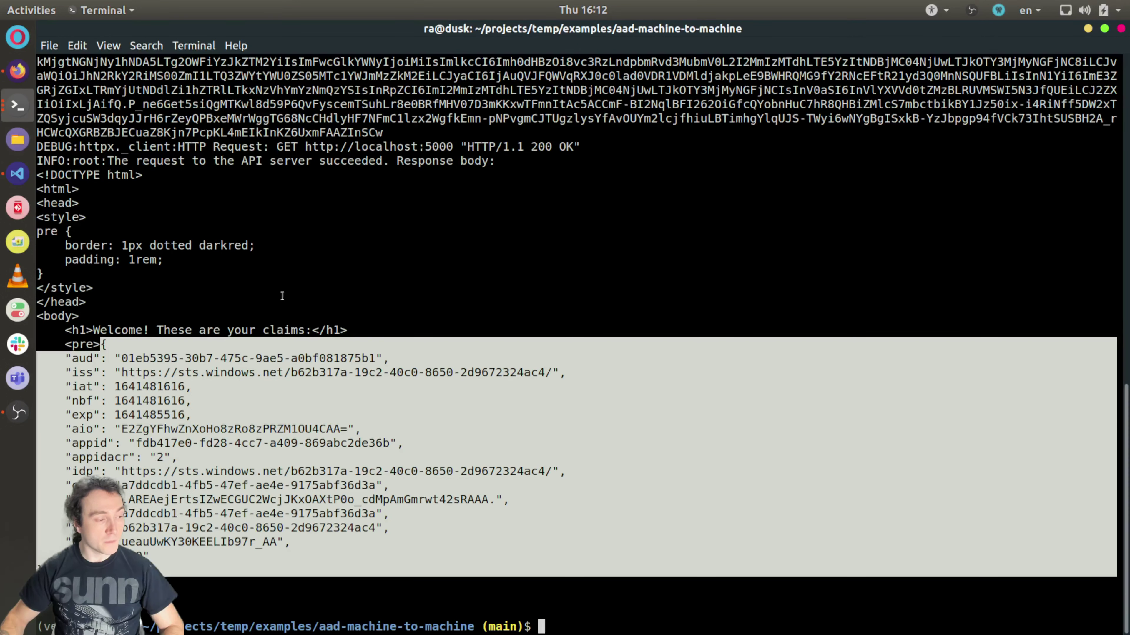
pyautogui.click(175, 294)
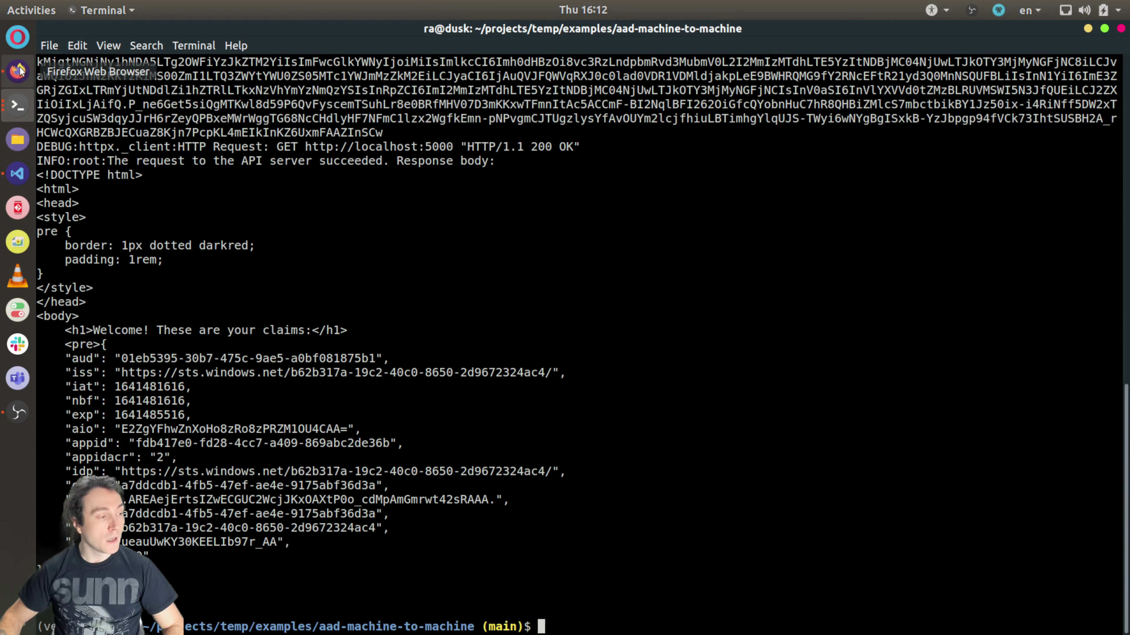
# - Switch to the Azure portal in Firefox and open the app roles of the Torino Tutorial API registration
pyautogui.click(18, 78)
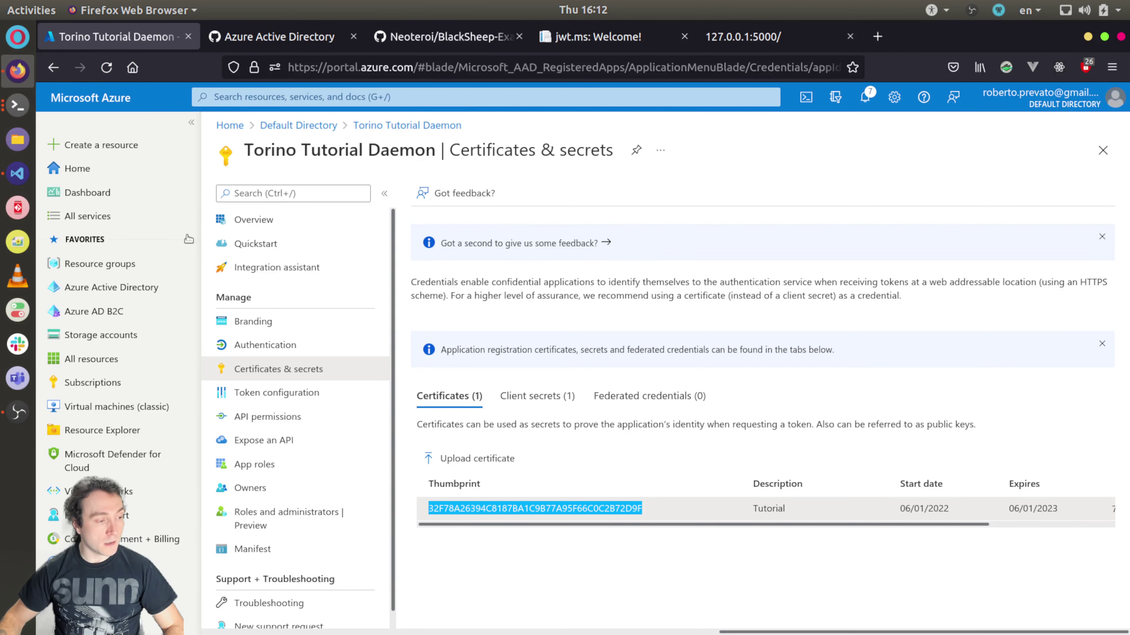
pyautogui.click(329, 130)
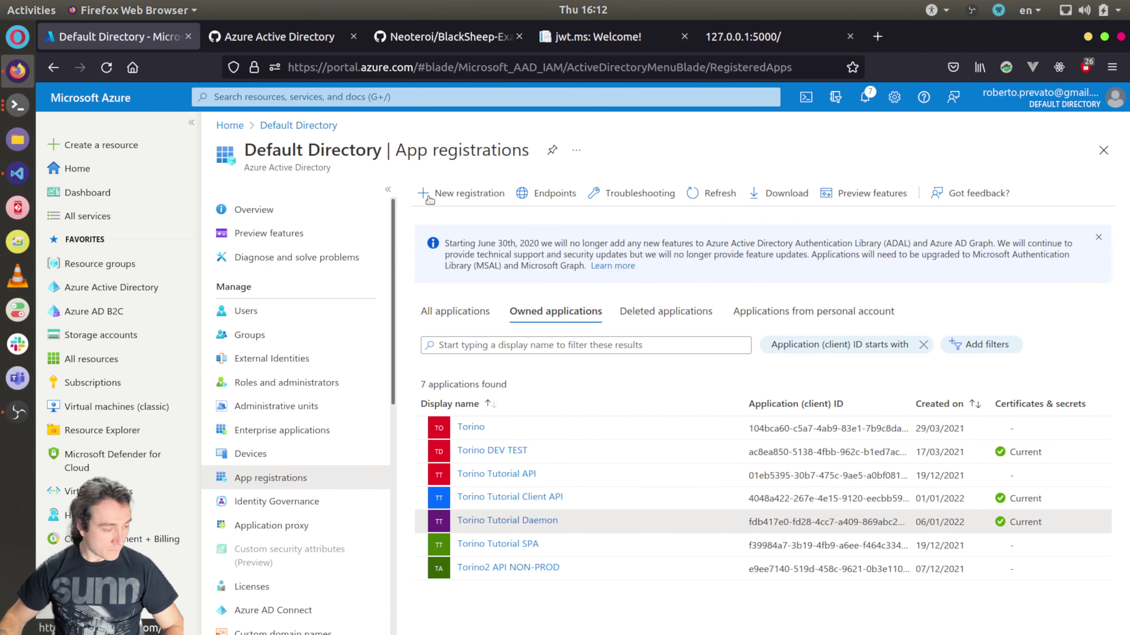
pyautogui.click(511, 475)
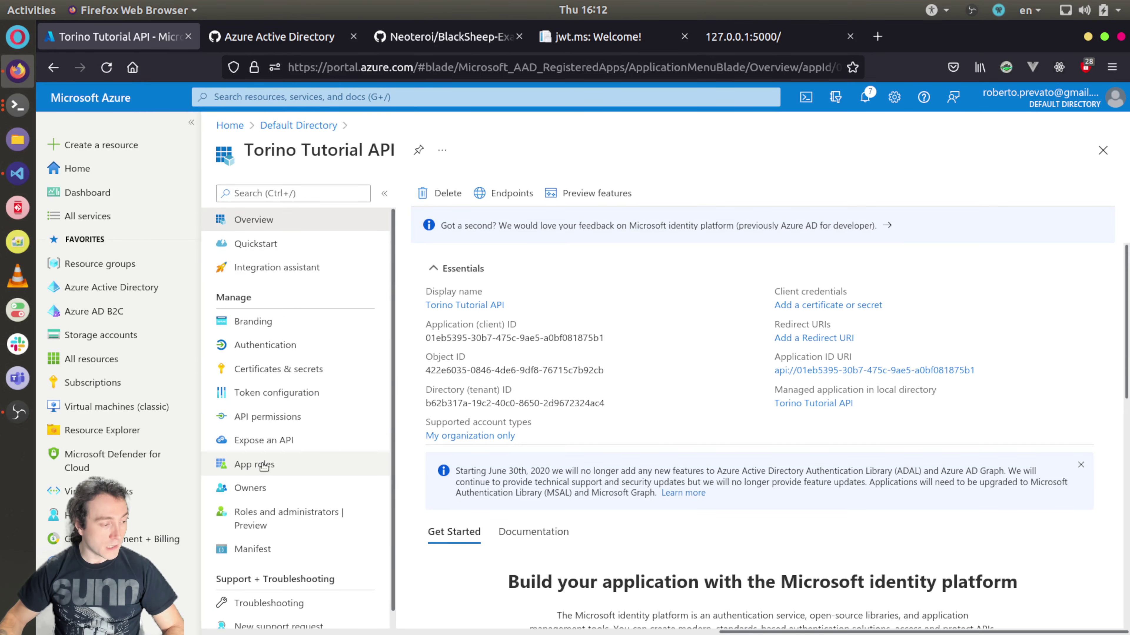
pyautogui.click(252, 467)
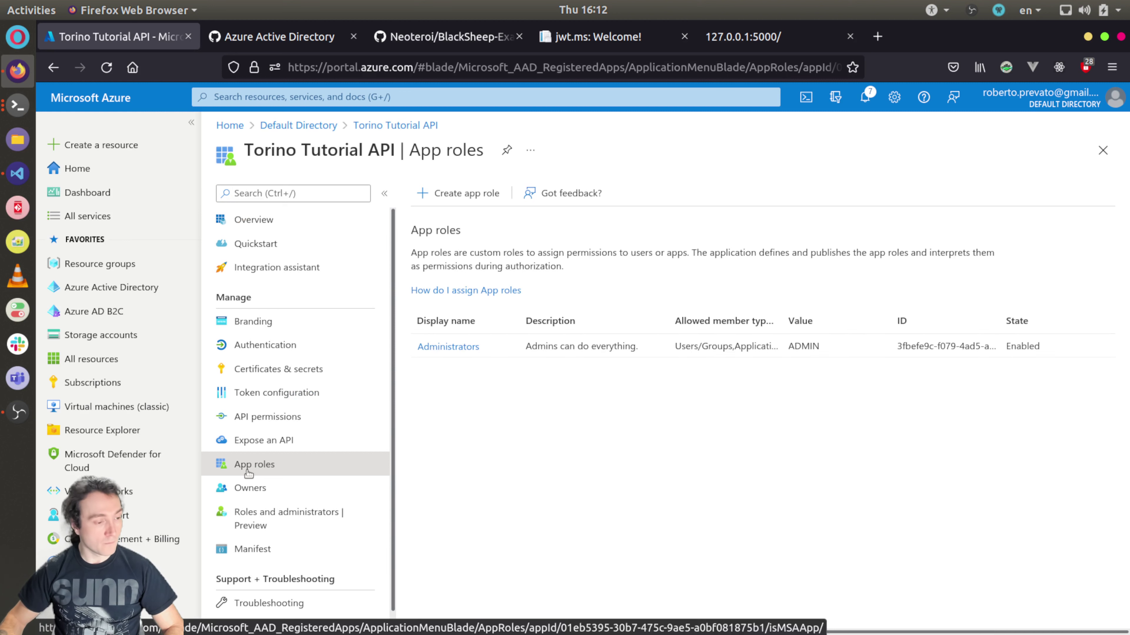
# - Create an enabled app role named Example for both users/groups and applications, with value EXAMPLE and description "Example for the tutorial"
pyautogui.click(457, 195)
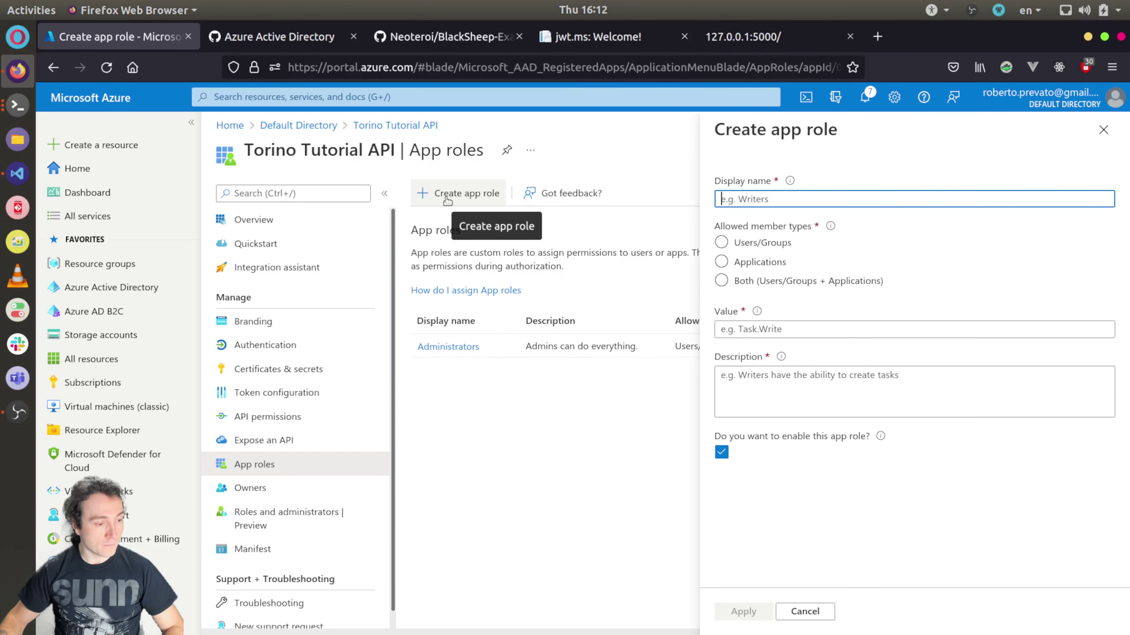
pyautogui.click(748, 264)
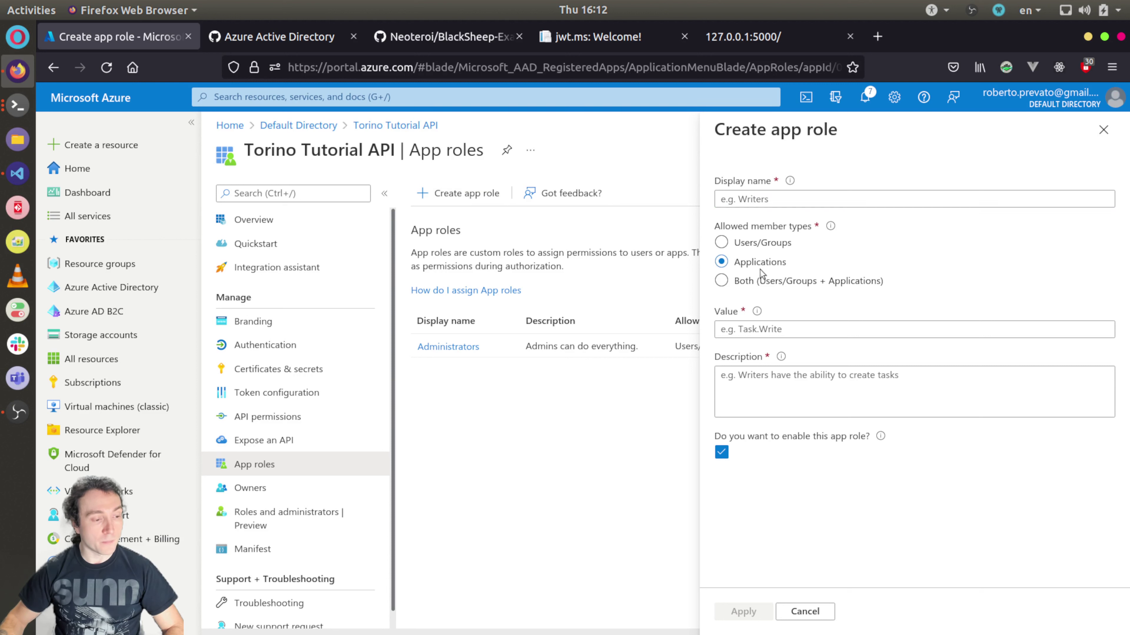
pyautogui.click(788, 284)
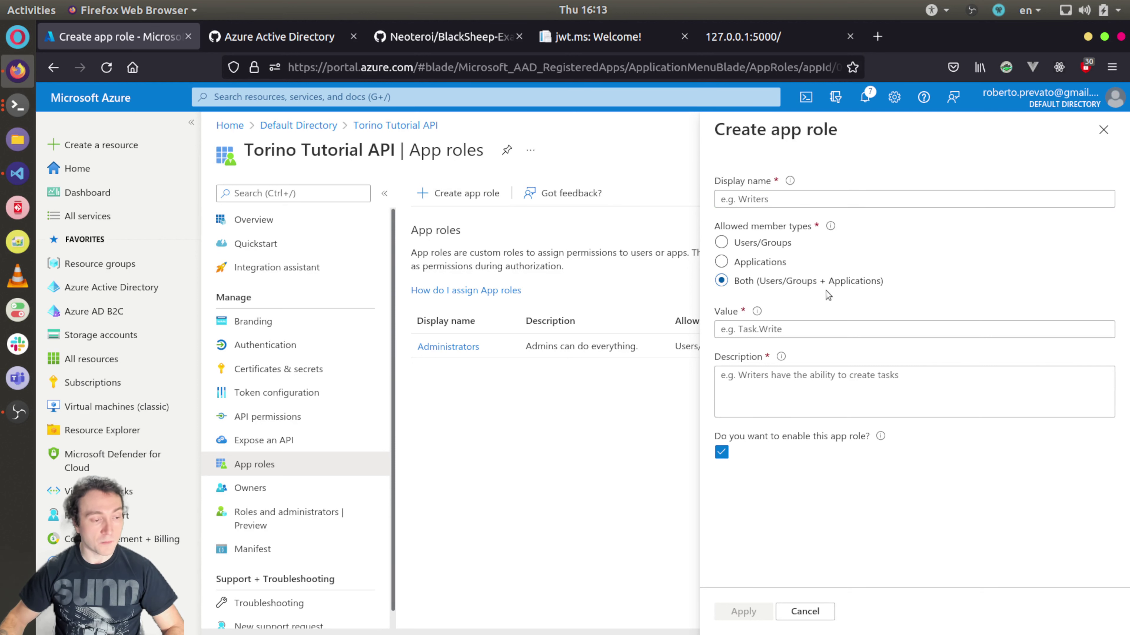
pyautogui.click(731, 196)
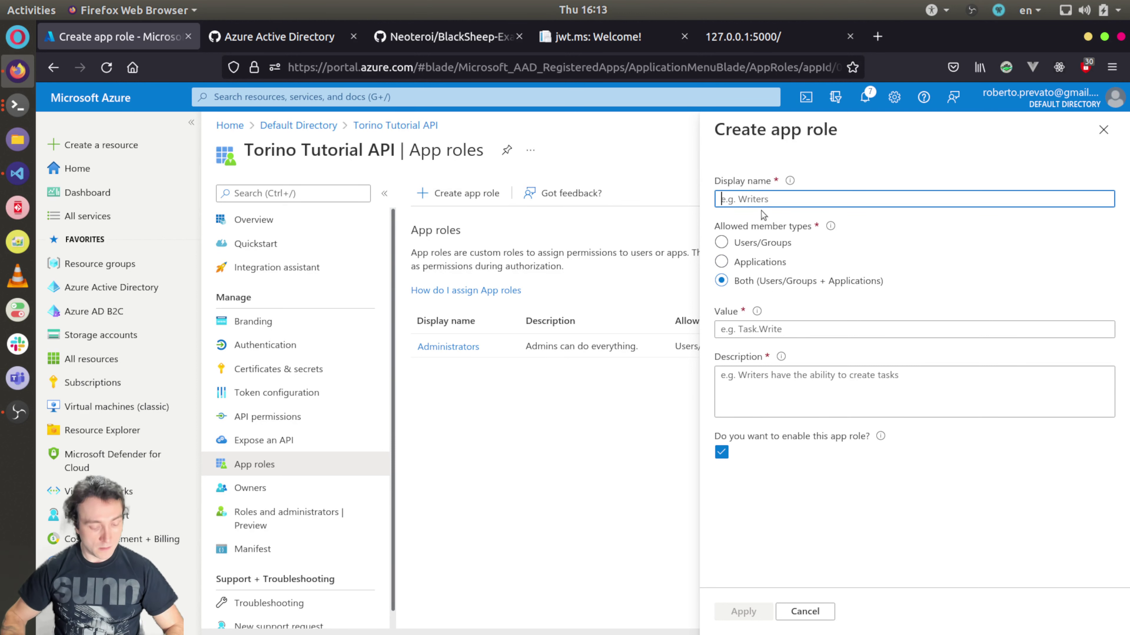
pyautogui.write('Example')
pyautogui.hotkey('ctrl', 'a')
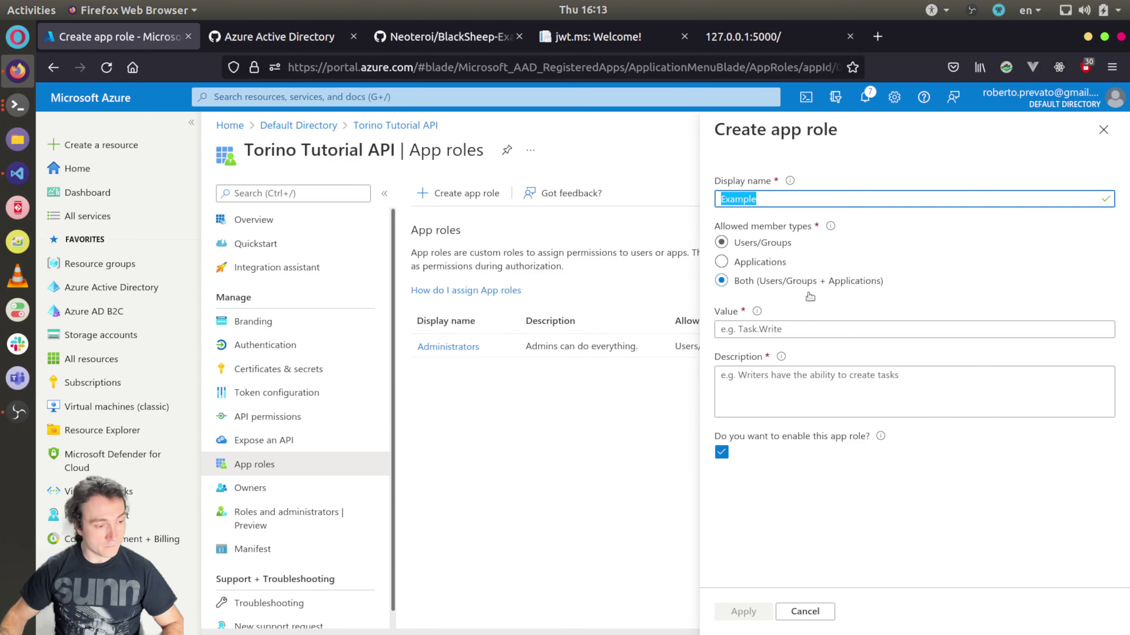
pyautogui.click(823, 328)
pyautogui.write('EXAMPLE')
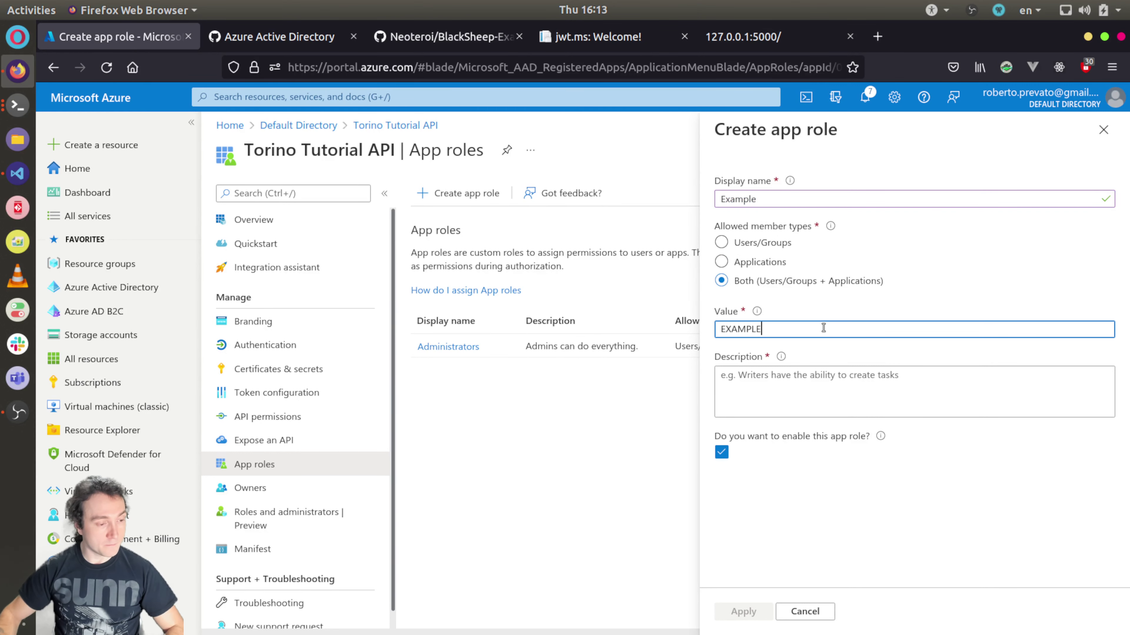
pyautogui.click(800, 386)
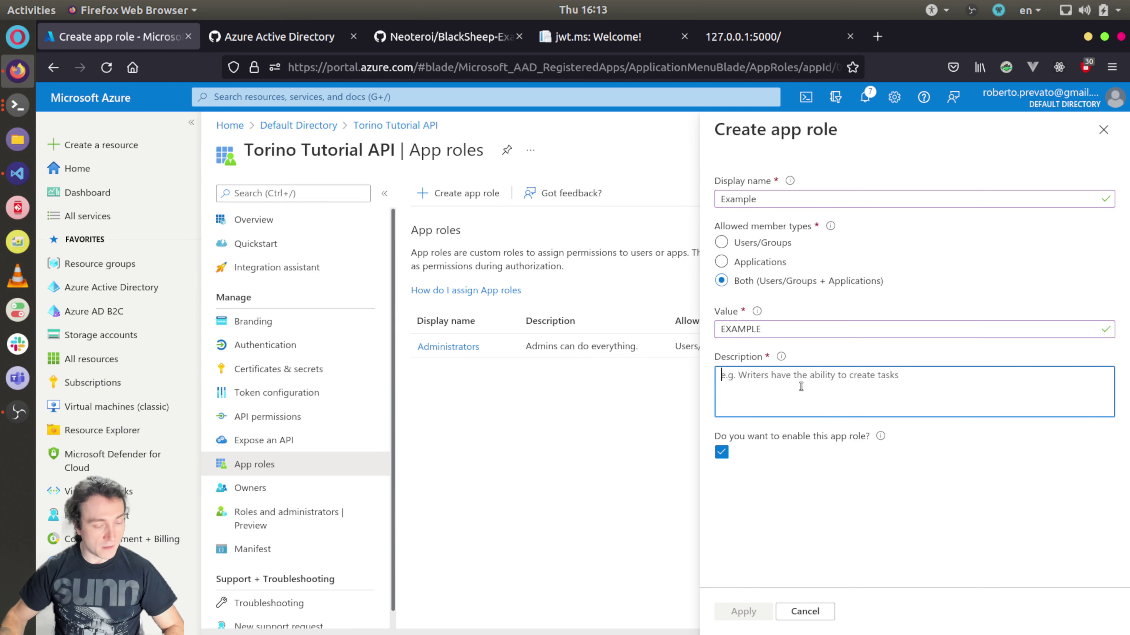
pyautogui.write('Example for the tutorial')
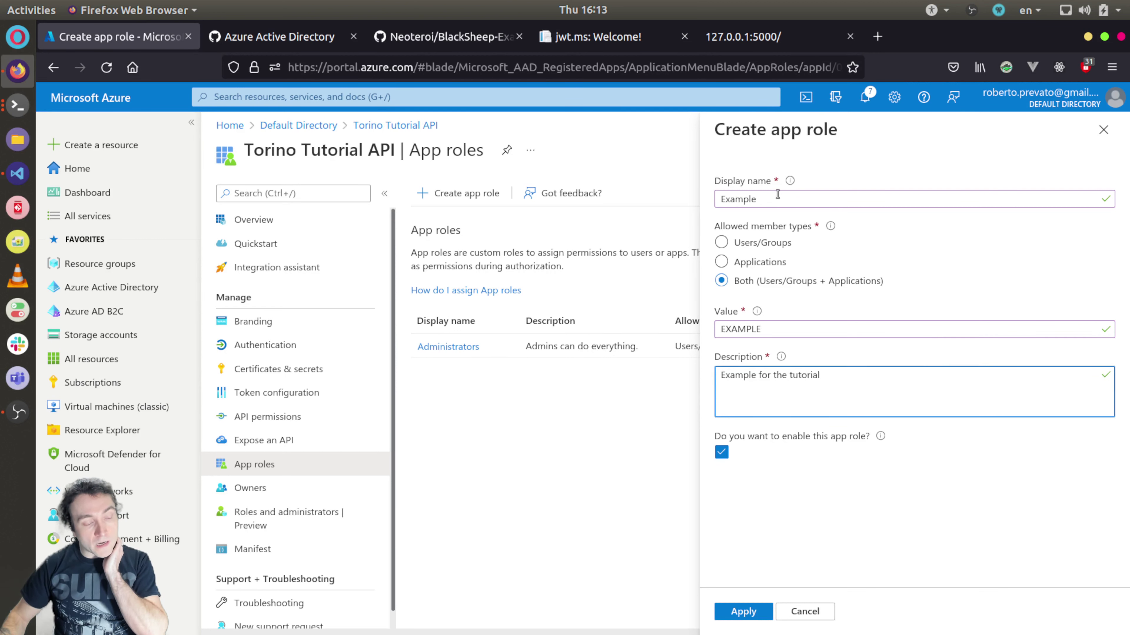
pyautogui.click(742, 612)
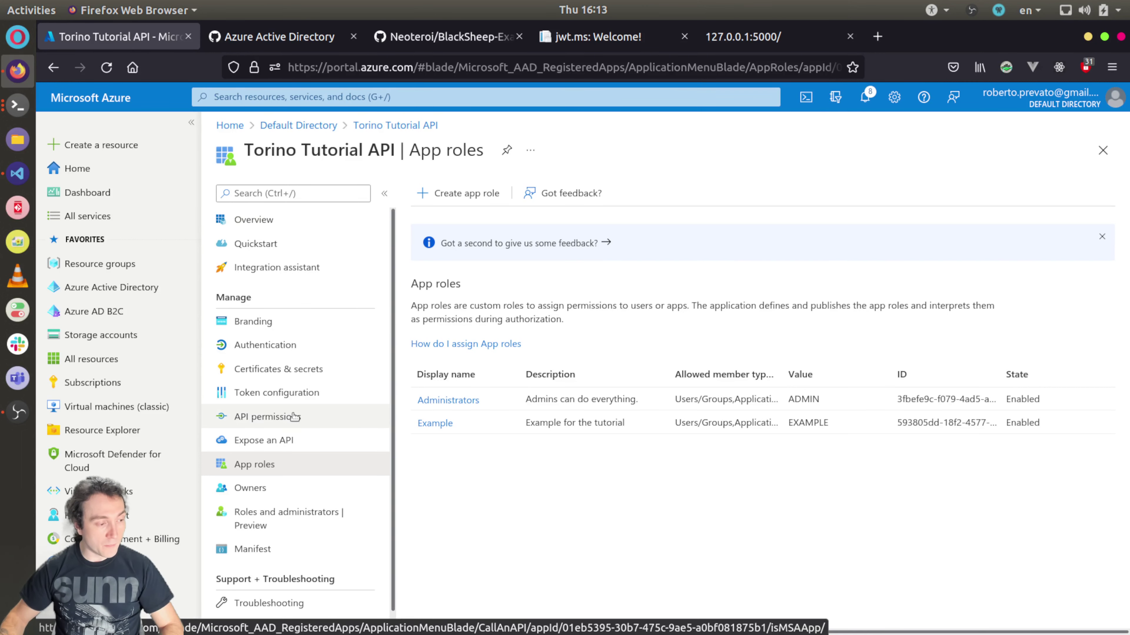
# - Open the API permissions of the Torino Tutorial Daemon app registration in Default Directory
pyautogui.click(324, 128)
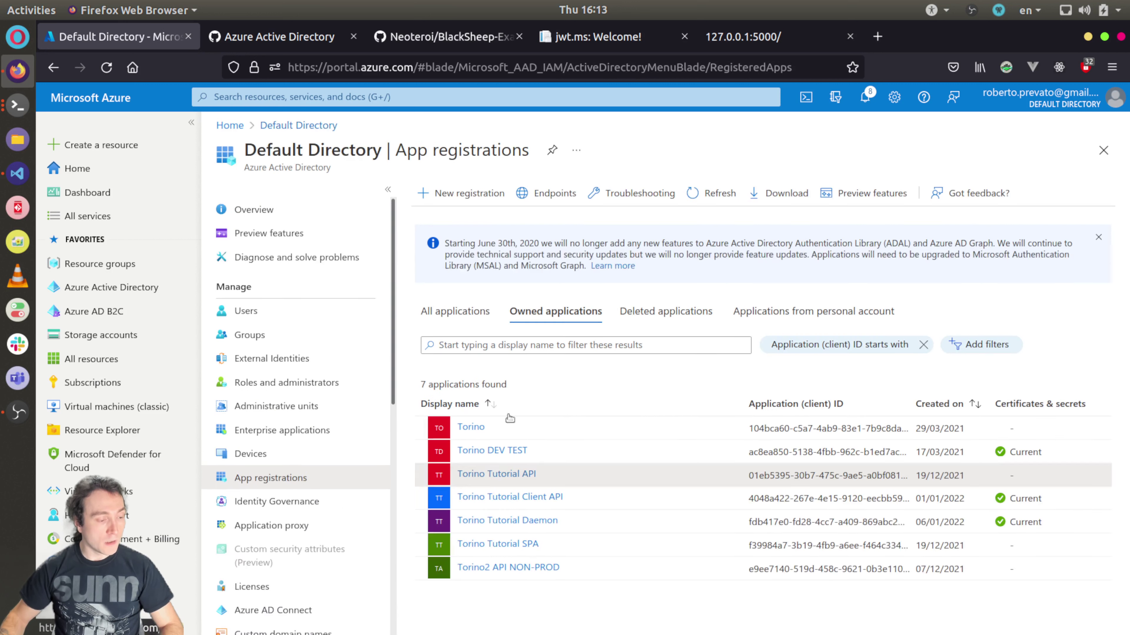
pyautogui.click(521, 528)
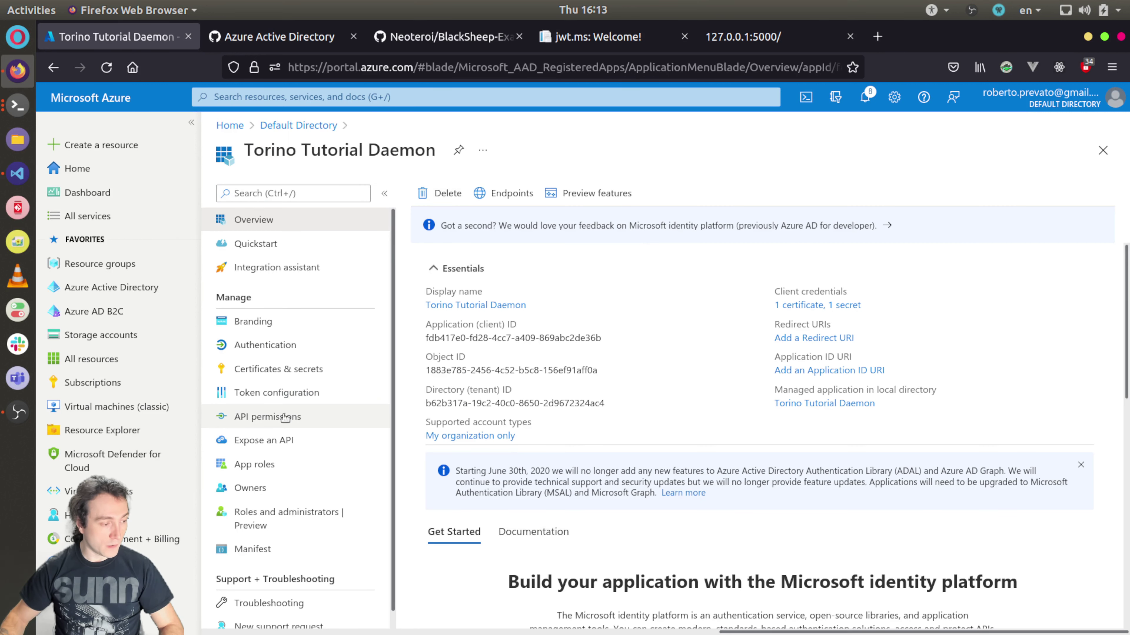
pyautogui.click(275, 419)
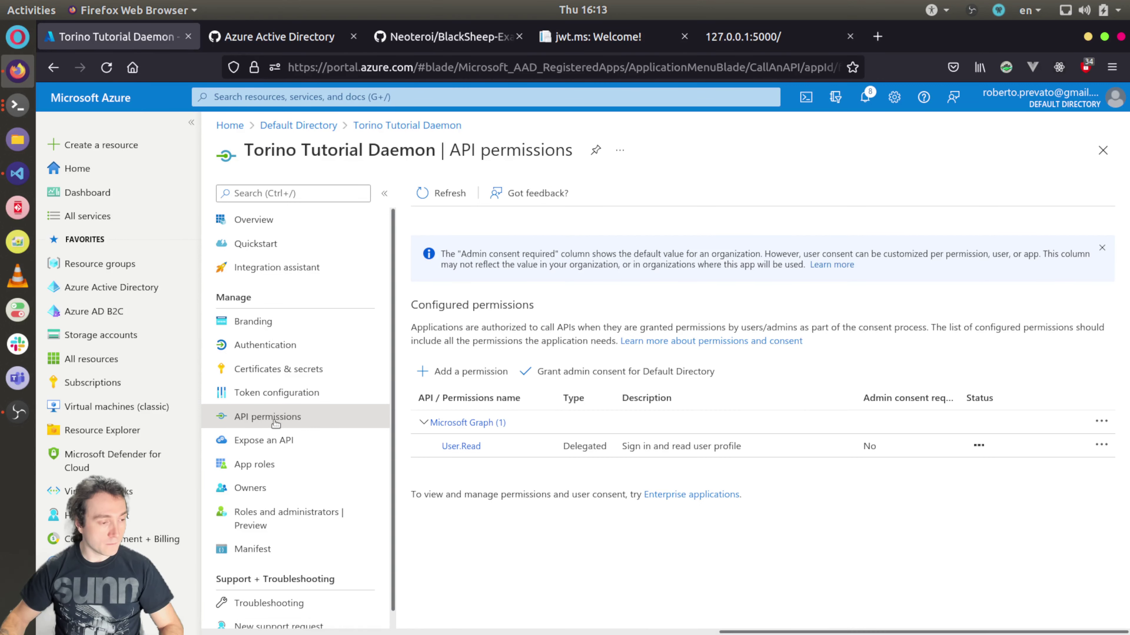
# - Add the EXAMPLE application permission of Torino Tutorial API to the daemon and grant admin consent for Default Directory
pyautogui.click(443, 377)
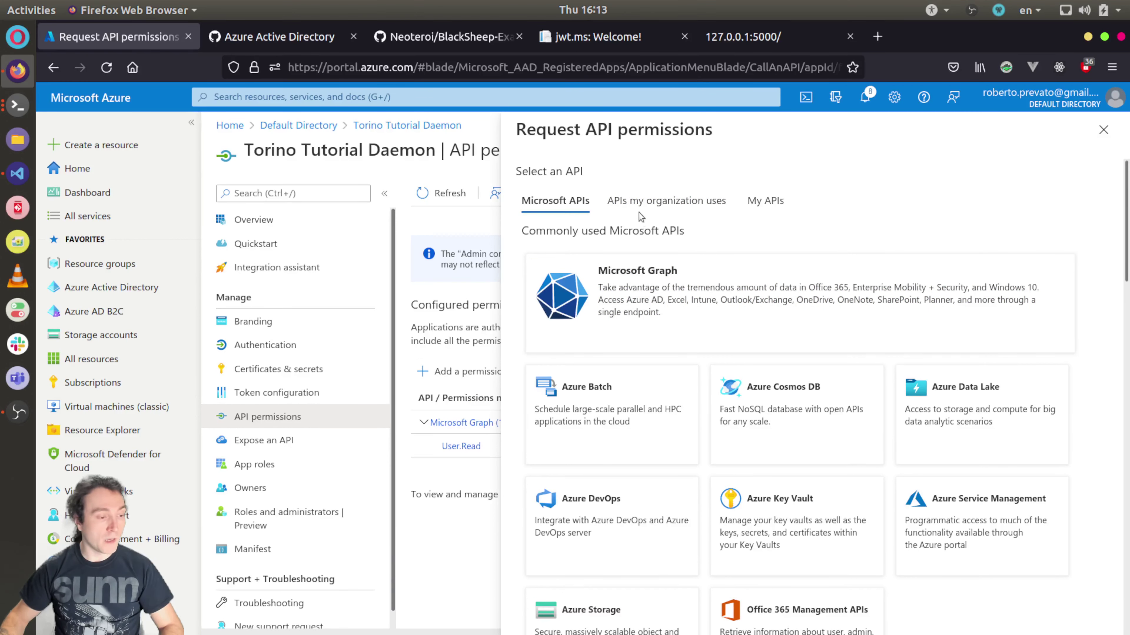
pyautogui.click(661, 204)
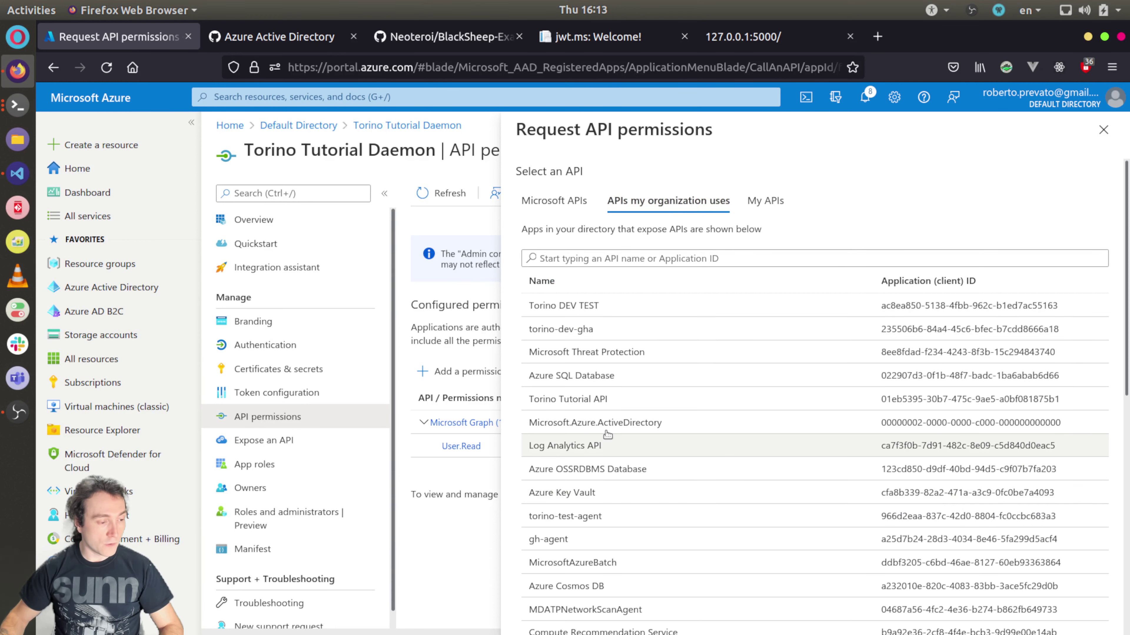
pyautogui.click(572, 399)
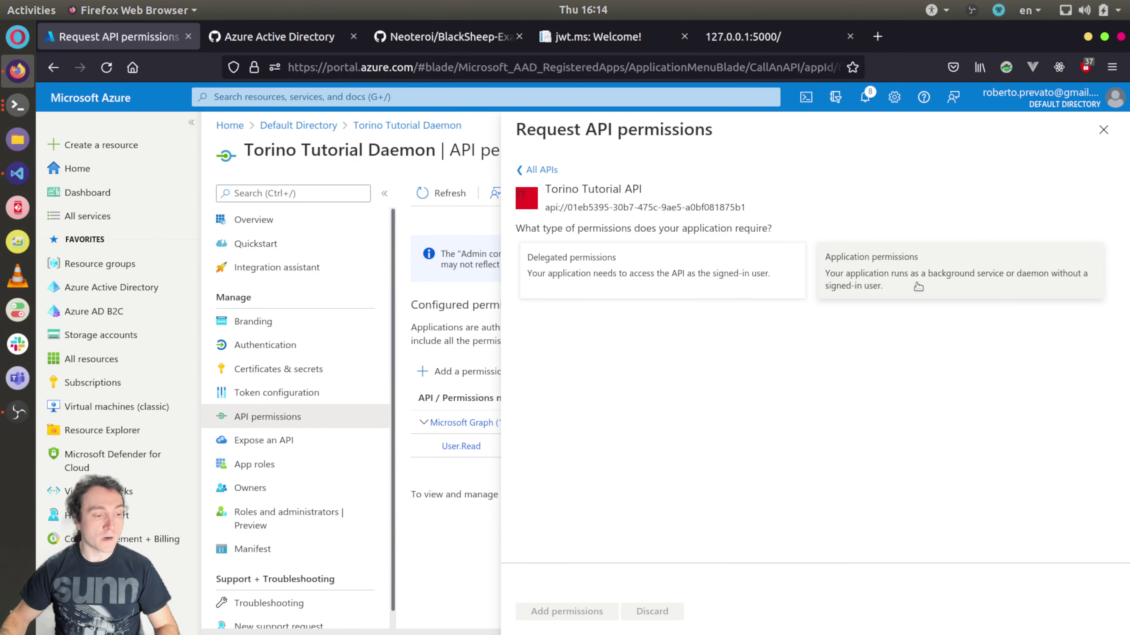
pyautogui.click(939, 276)
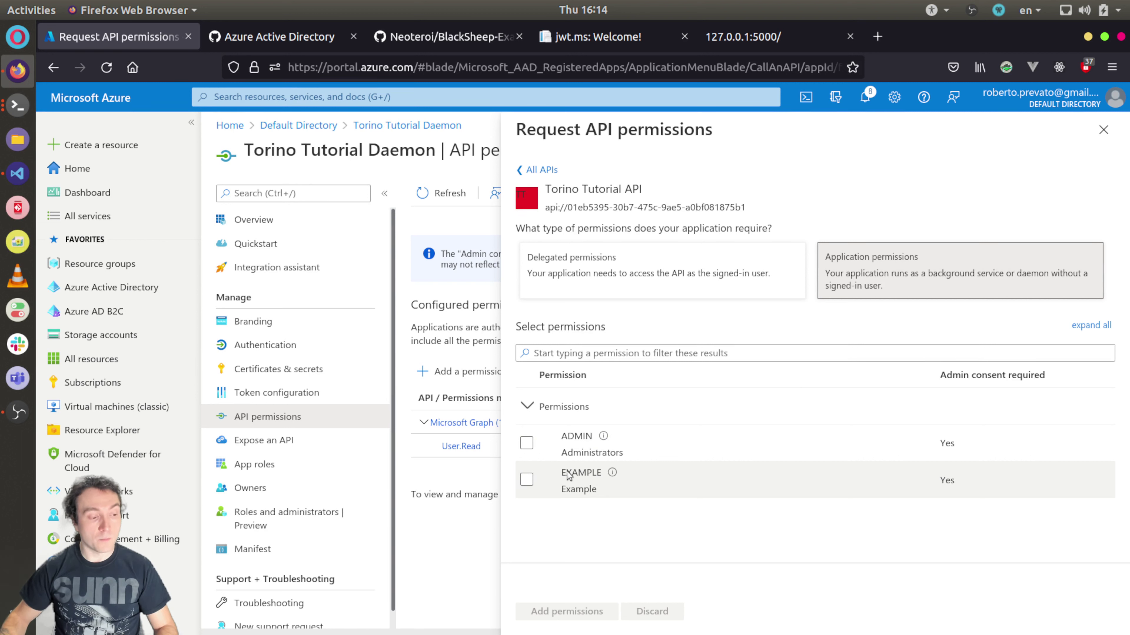
pyautogui.click(525, 485)
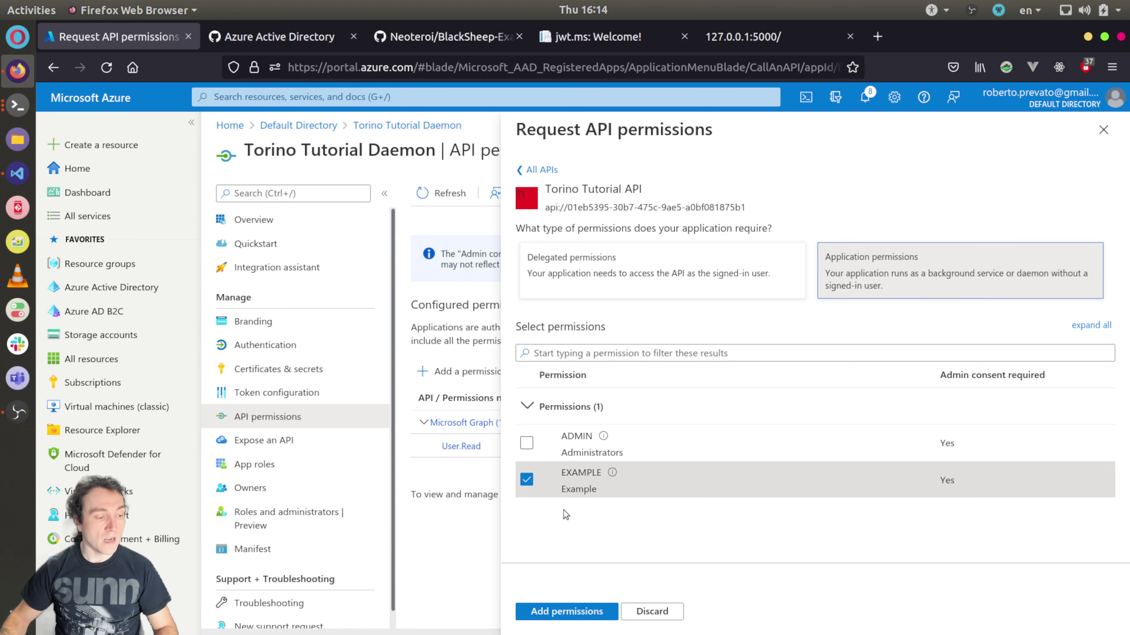
pyautogui.click(570, 614)
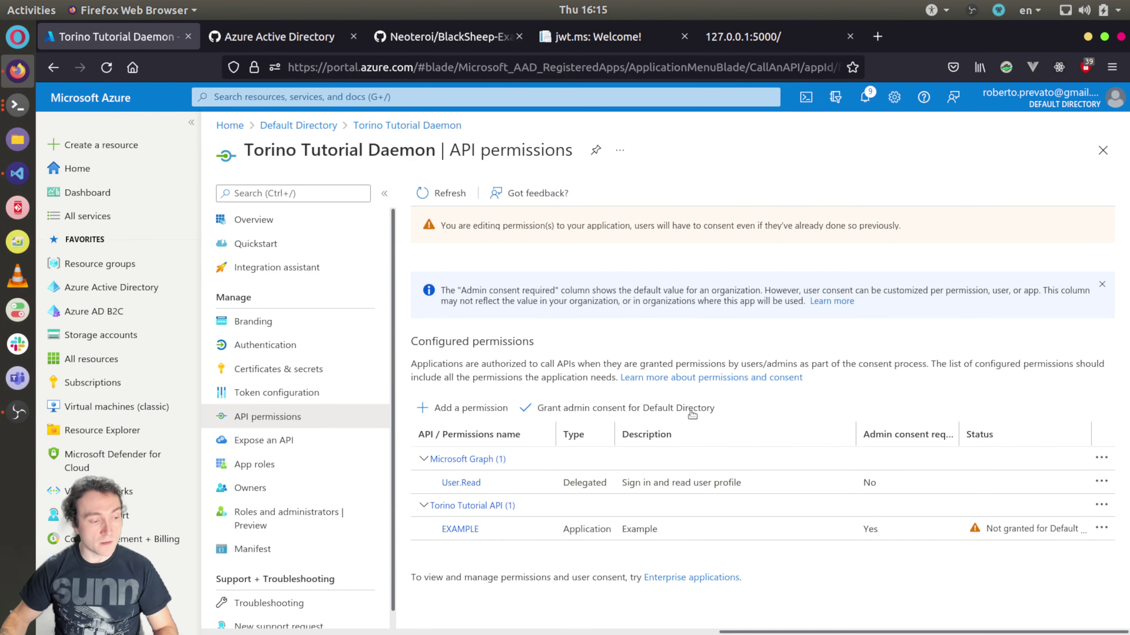
pyautogui.click(592, 411)
pyautogui.click(442, 290)
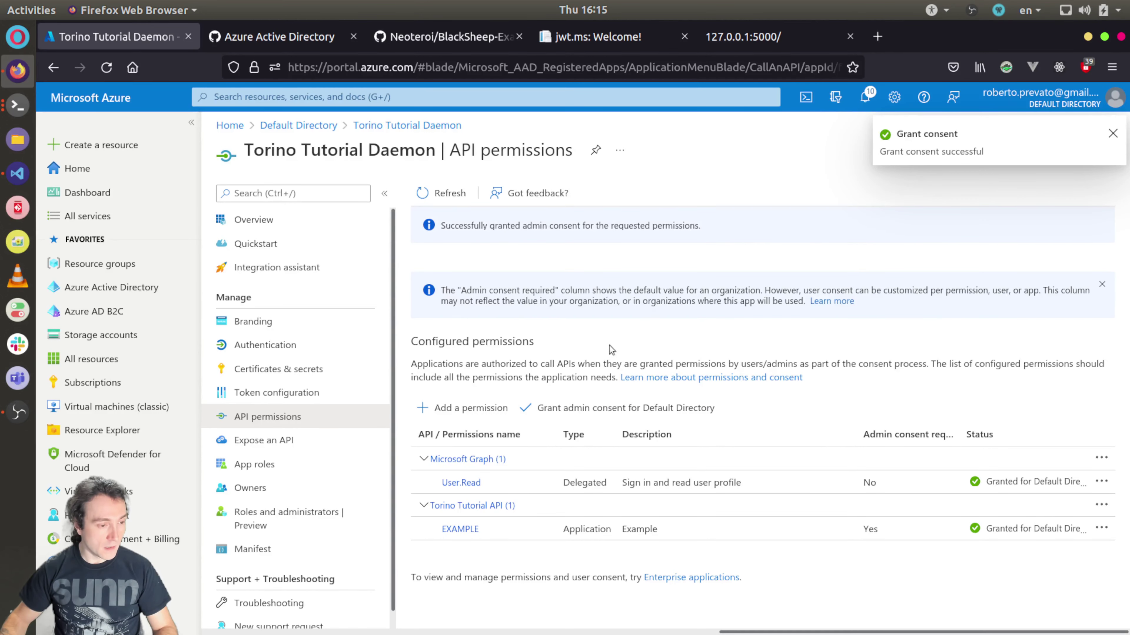
# - Switch to the Terminal window used for the certificate client and run client_using_certificate.py with Python again
pyautogui.click(2, 98)
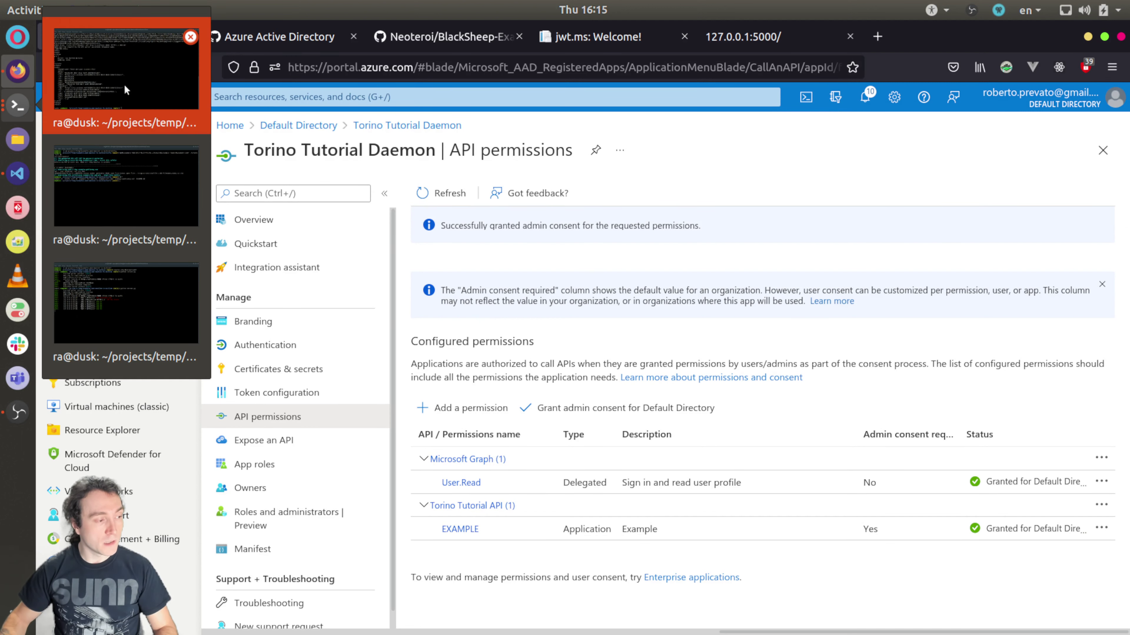
pyautogui.click(49, 109)
pyautogui.press('Up')
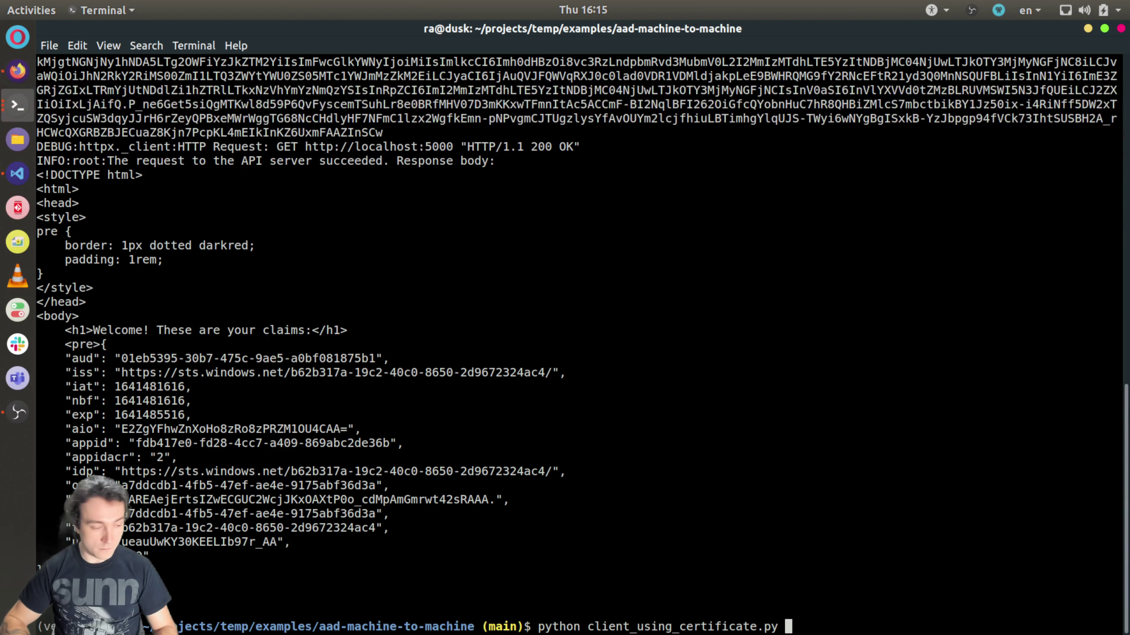
pyautogui.press('Return')
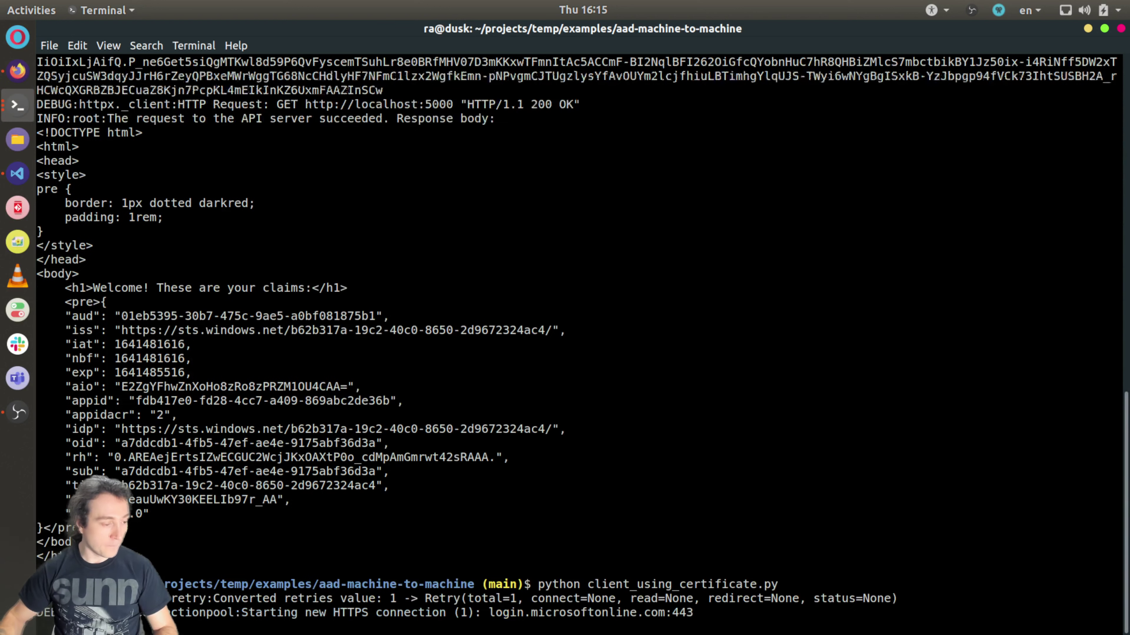
# - Copy the complete access token from the output of the latest client run
pyautogui.scroll(5, 447, 372)
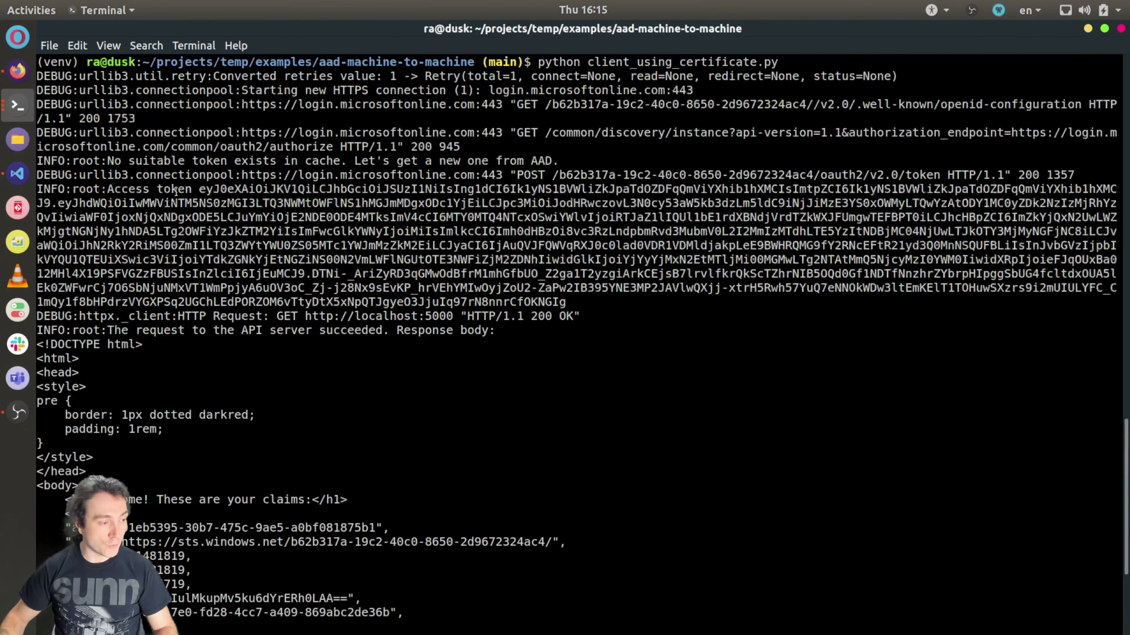
pyautogui.moveTo(199, 189); pyautogui.dragTo(566, 302)
pyautogui.rightClick(557, 273)
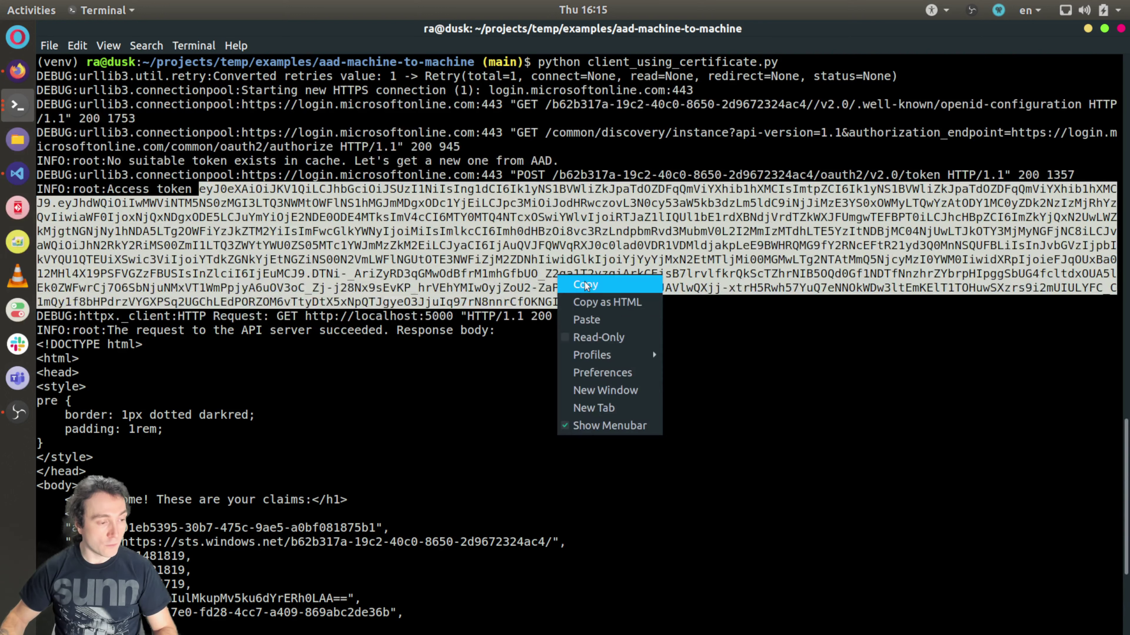
pyautogui.click(587, 287)
# - Switch to jwt.ms in Firefox and replace the token in the input field with the copied access token
pyautogui.click(18, 70)
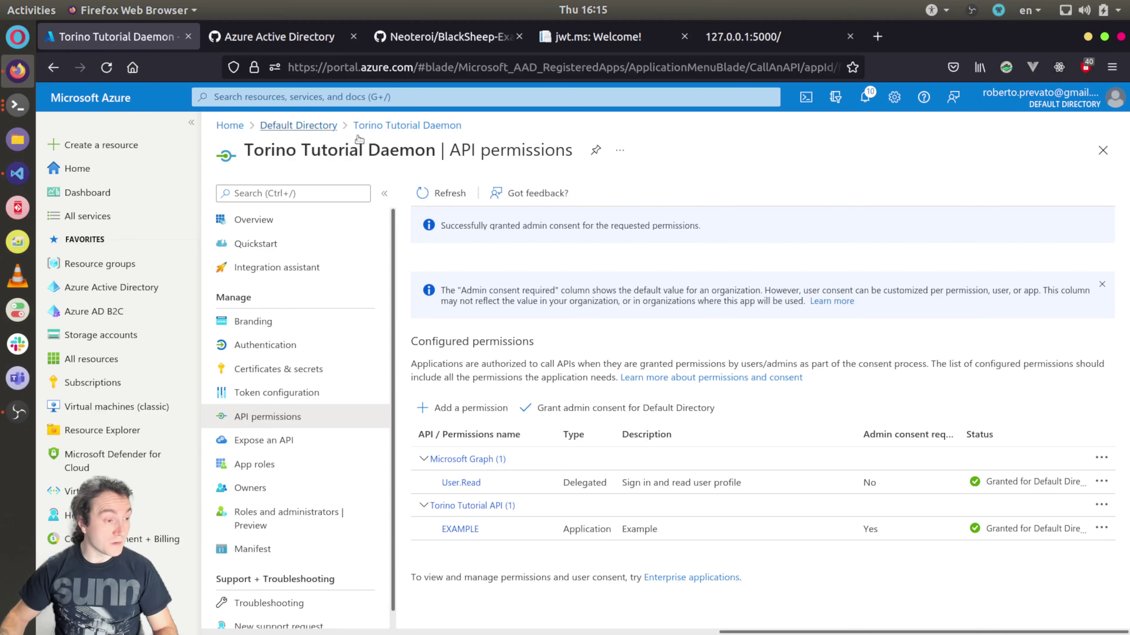
pyautogui.click(598, 36)
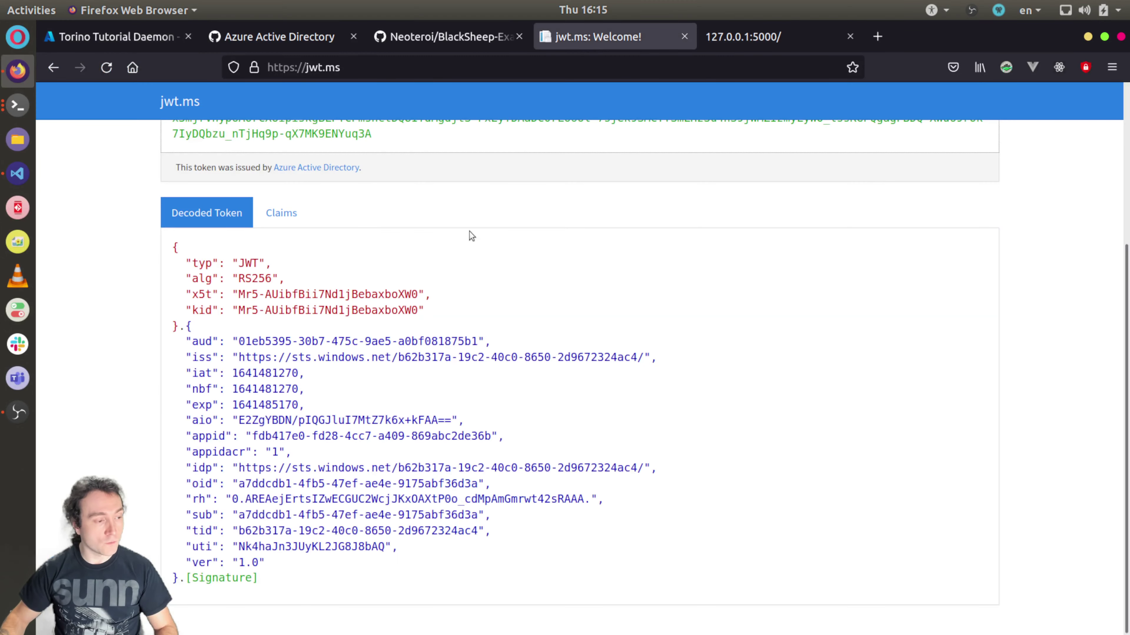
pyautogui.scroll(3, 470, 234)
pyautogui.click(336, 198)
pyautogui.hotkey('ctrl', 'a')
pyautogui.hotkey('ctrl', 'v')
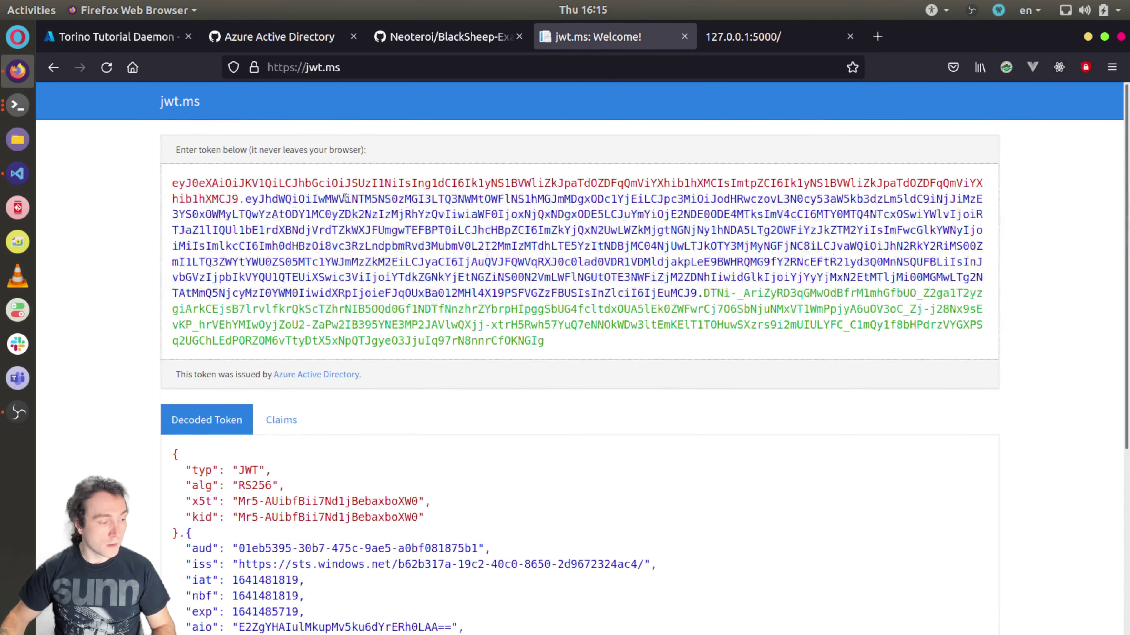
# - Examine the decoded token's roles, appid and aud claims
pyautogui.scroll(-5, 351, 205)
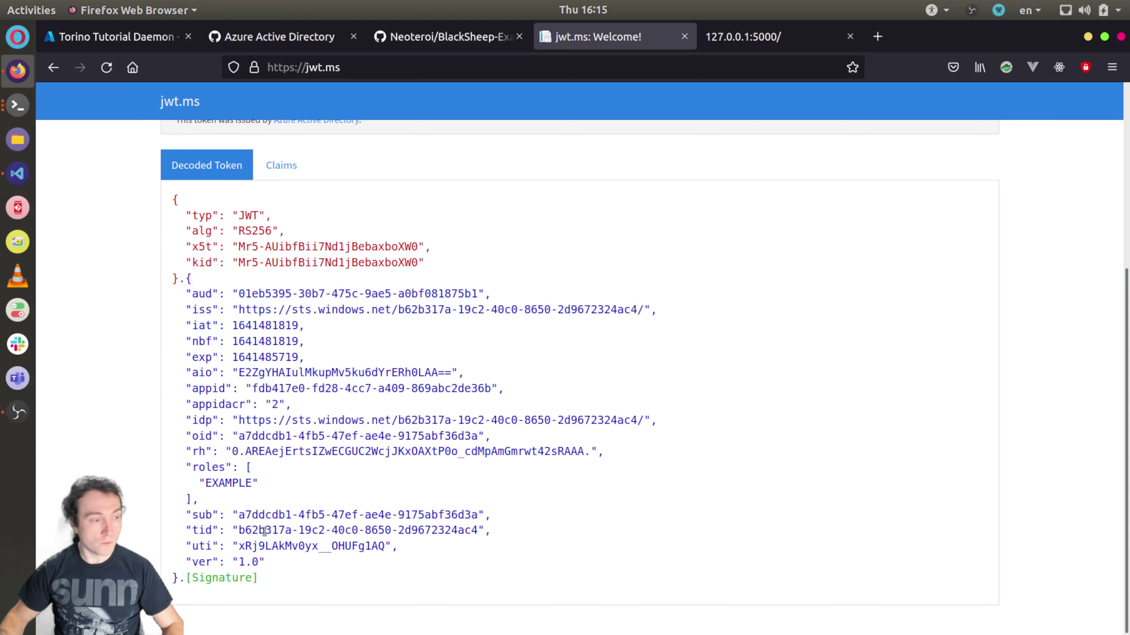
pyautogui.moveTo(248, 501); pyautogui.dragTo(143, 469)
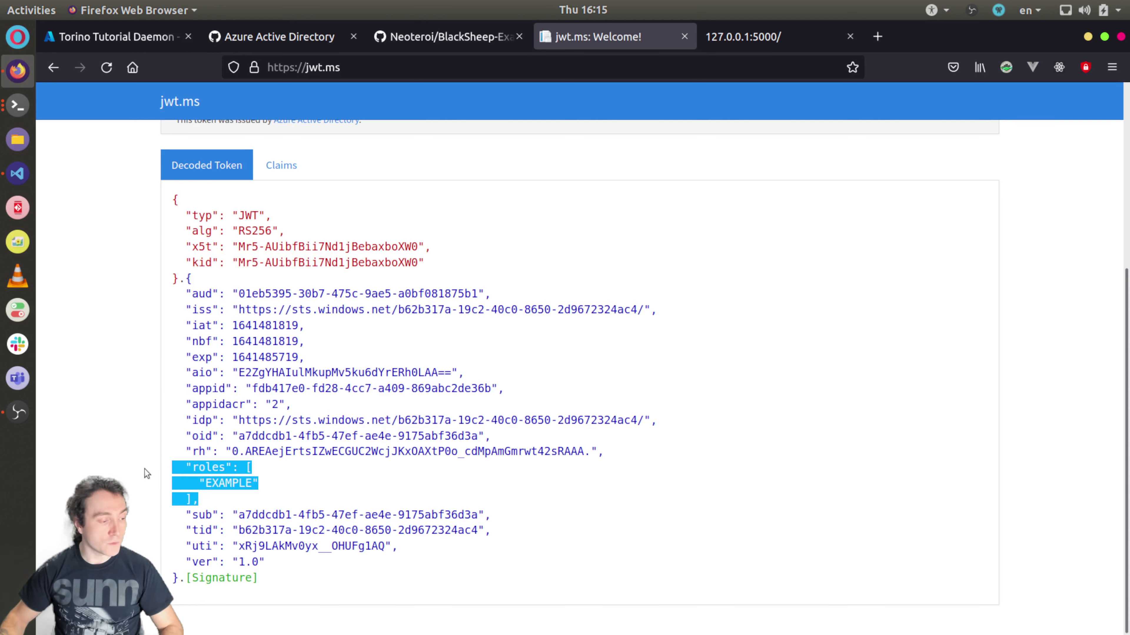
pyautogui.moveTo(186, 389); pyautogui.dragTo(527, 396)
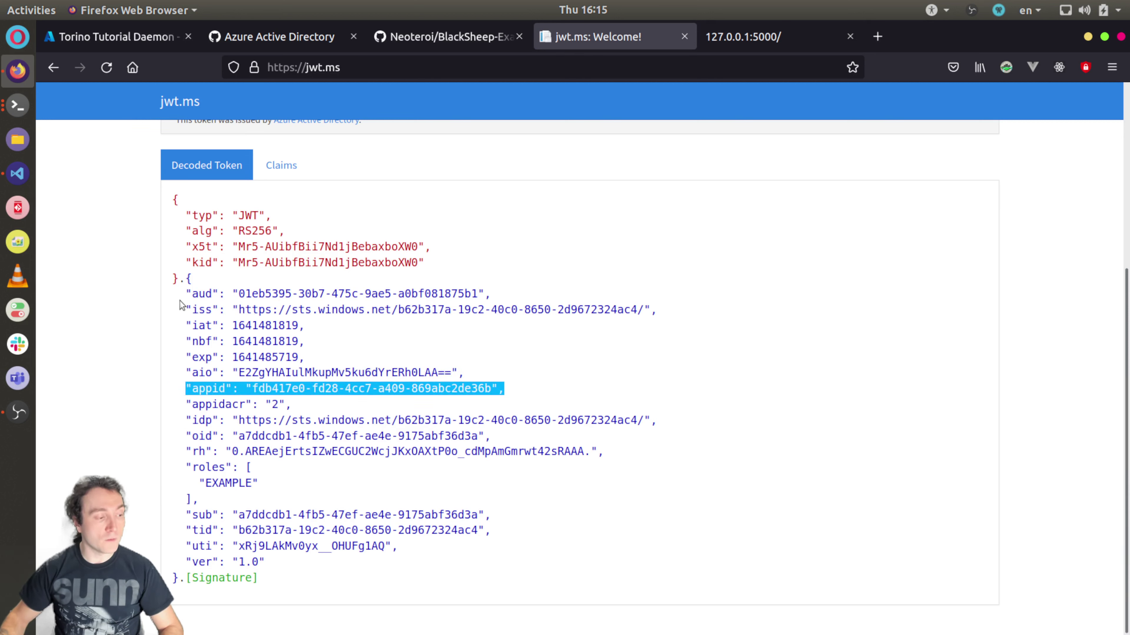
pyautogui.moveTo(186, 293); pyautogui.dragTo(486, 294)
pyautogui.click(312, 462)
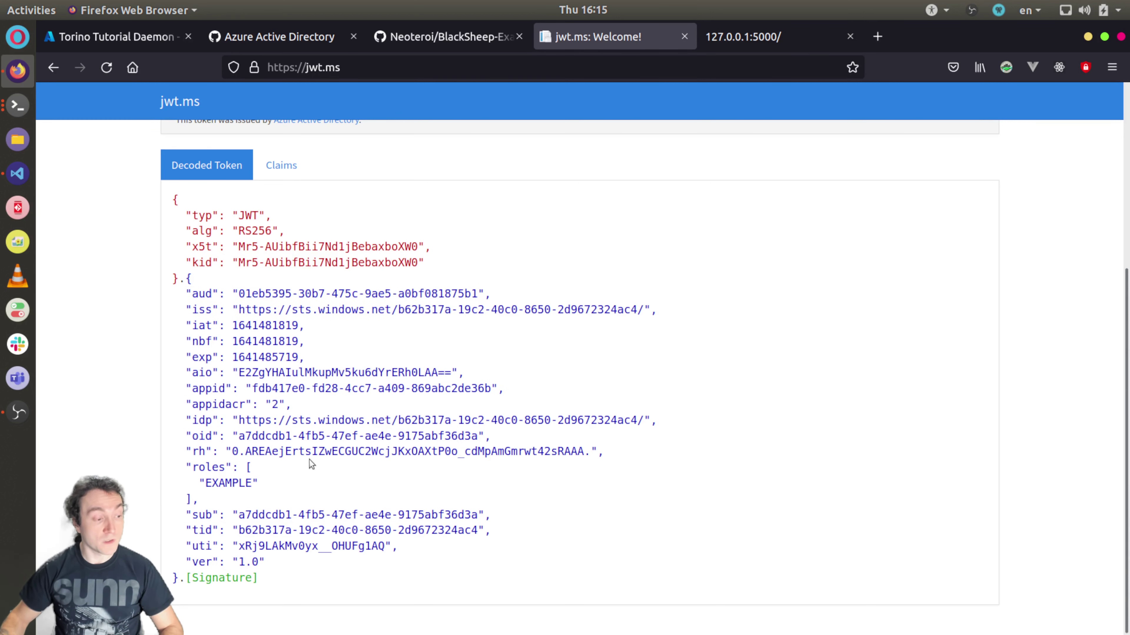
pyautogui.moveTo(200, 500); pyautogui.dragTo(173, 467)
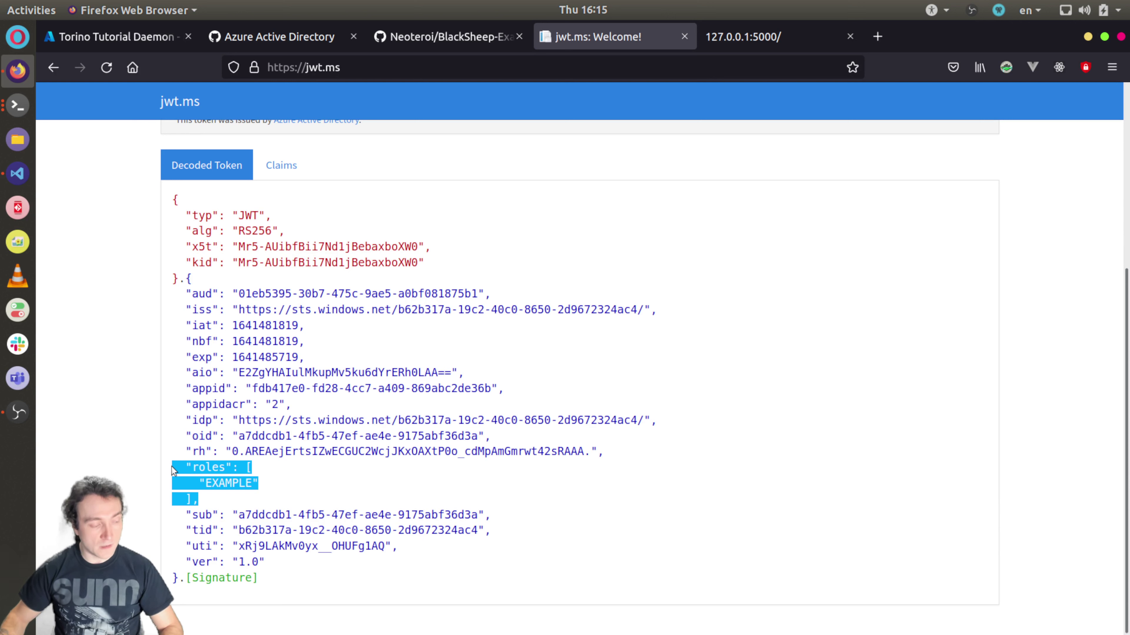
pyautogui.moveTo(186, 294); pyautogui.dragTo(484, 294)
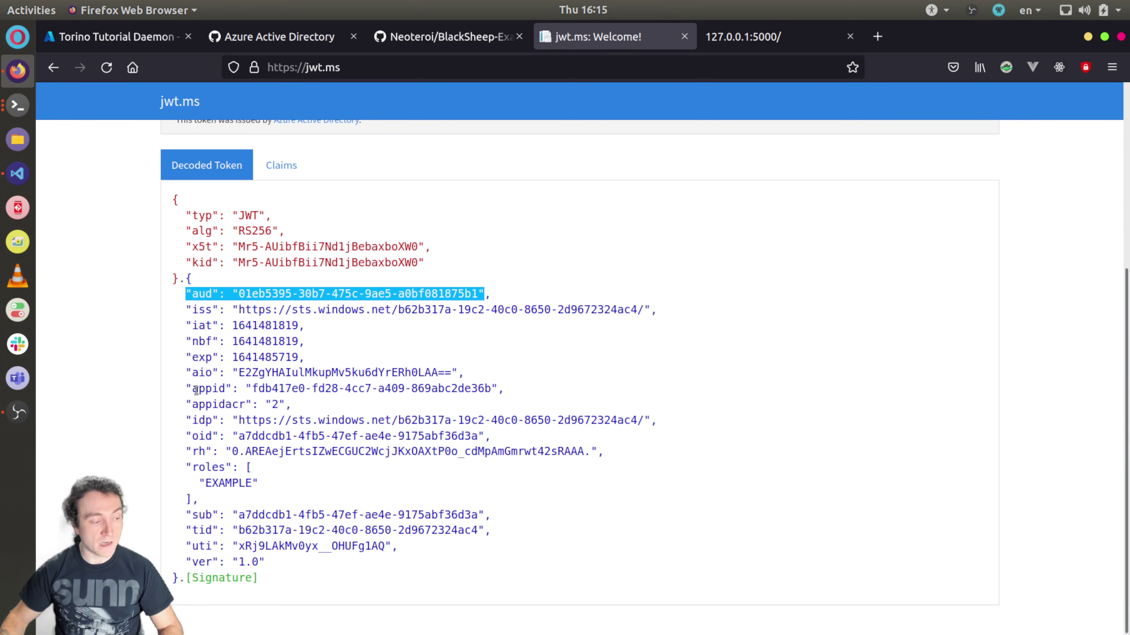
pyautogui.moveTo(198, 389); pyautogui.dragTo(497, 388)
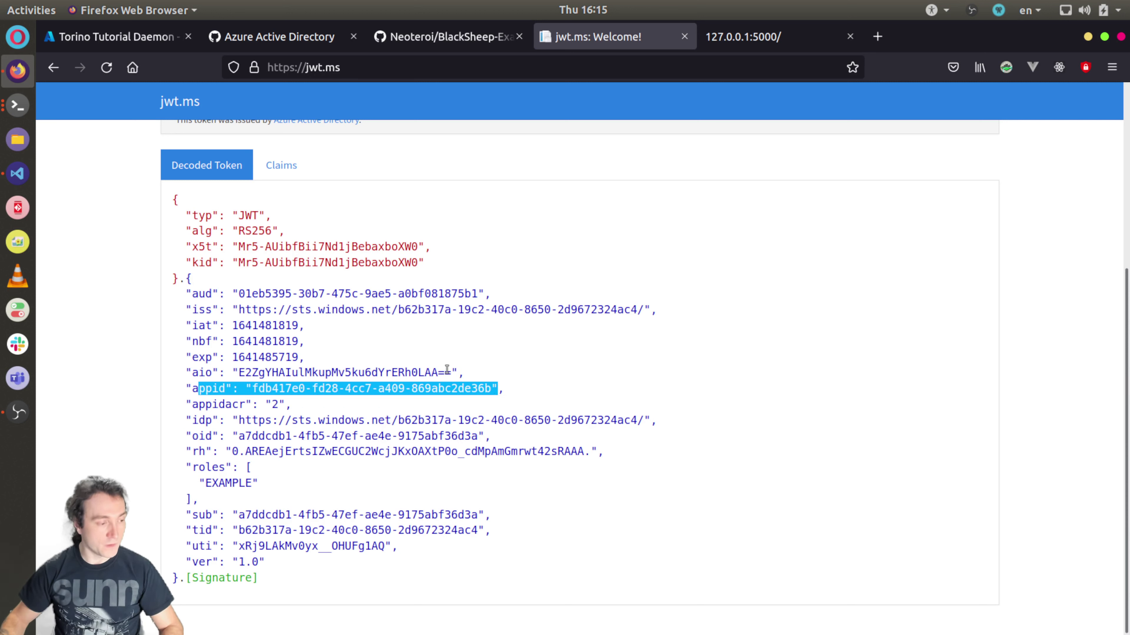
pyautogui.click(319, 480)
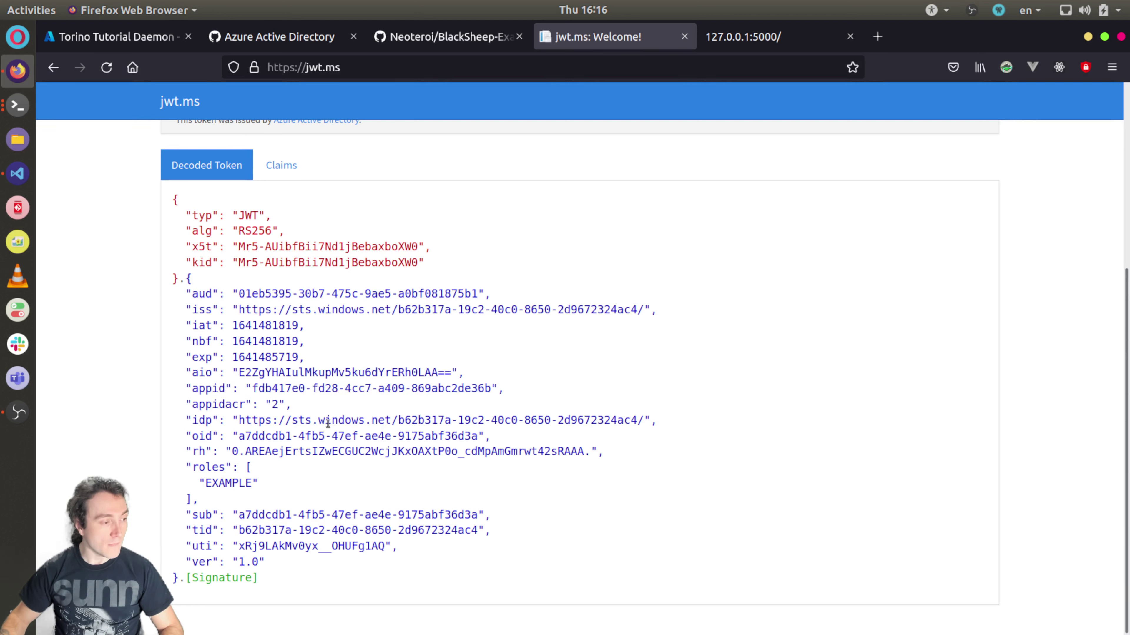